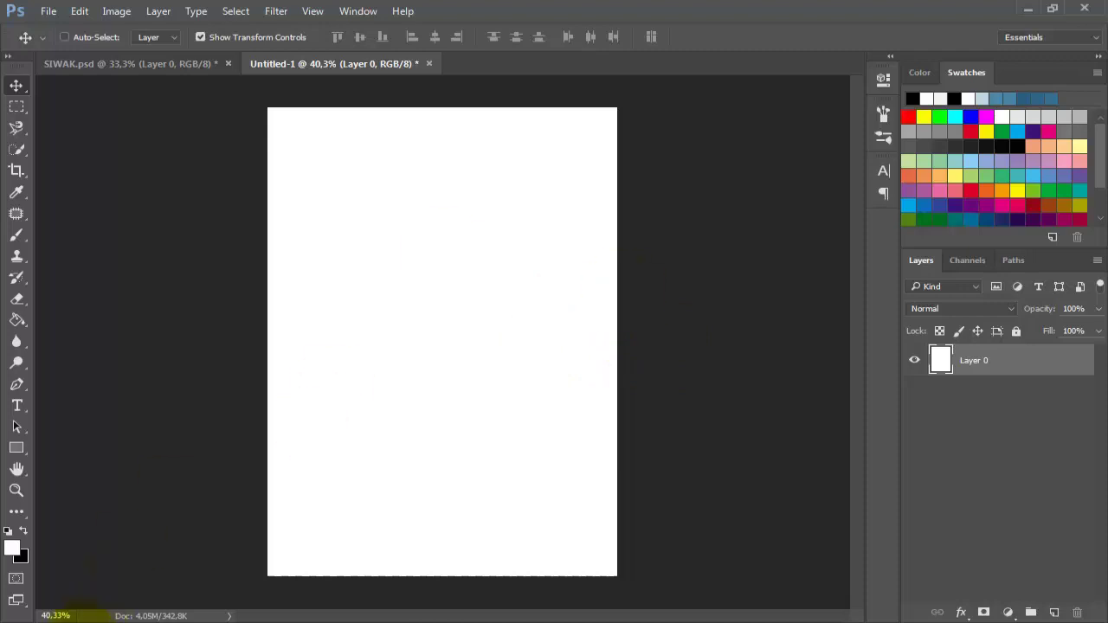
- Place the green-tree landscape image into the document and fit it into the lower-left corner of the canvas
left_click(88, 621)
left_click_drag(386, 265, 177, 323)
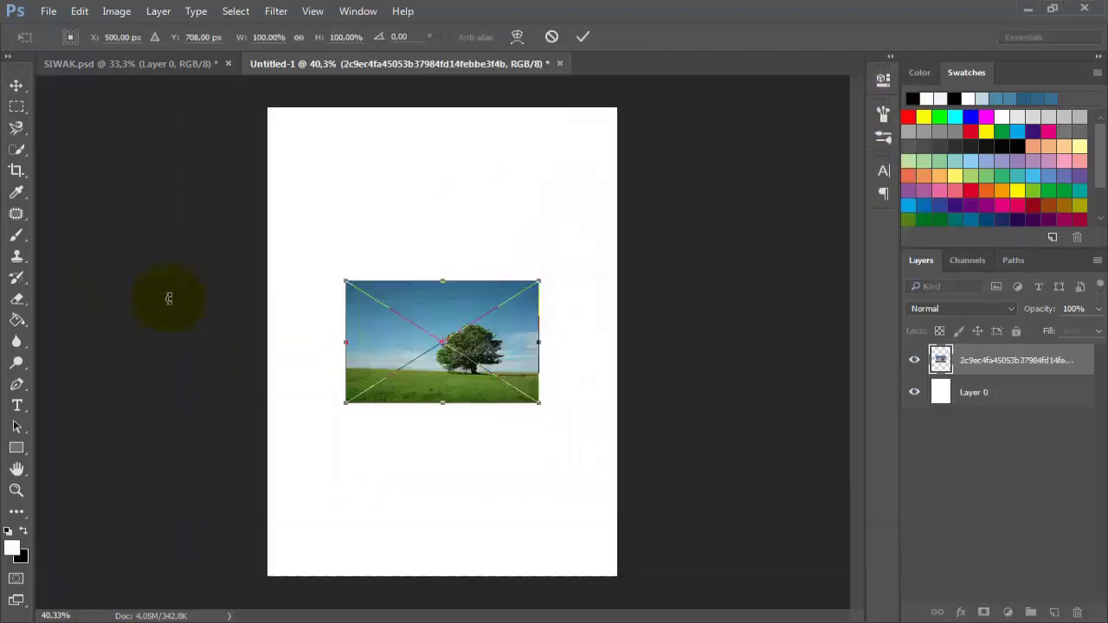
left_click_drag(506, 290, 411, 464)
left_click(582, 36)
- Draw a full-height vertical line near the middle of the canvas with the Line tool and colour it black
right_click(16, 448)
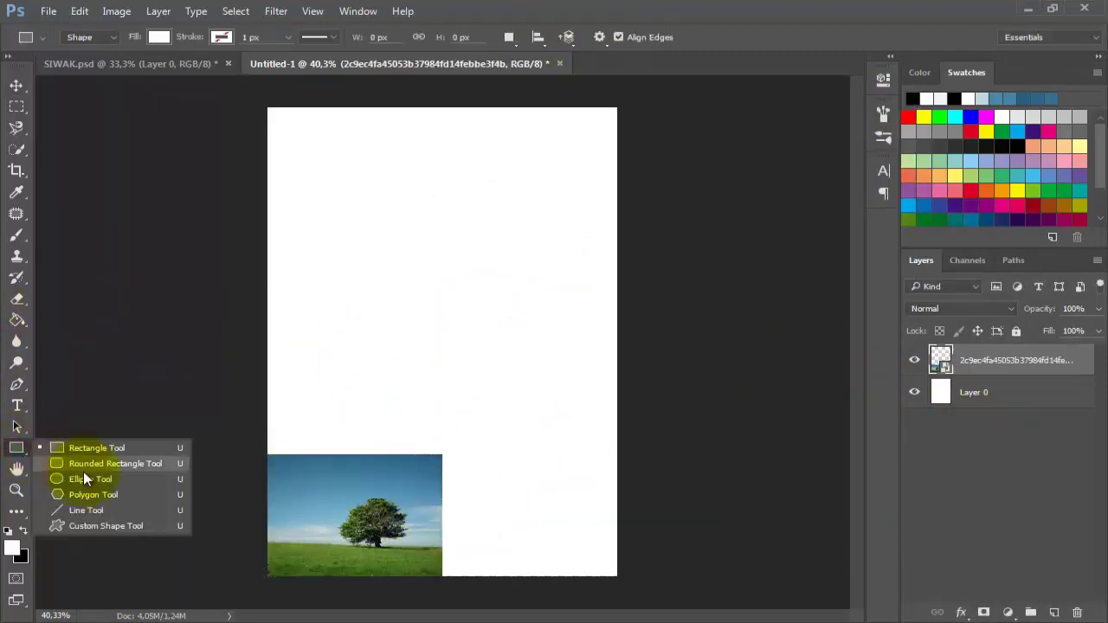
left_click(87, 508)
left_click_drag(424, 578, 433, 577)
left_click(16, 85)
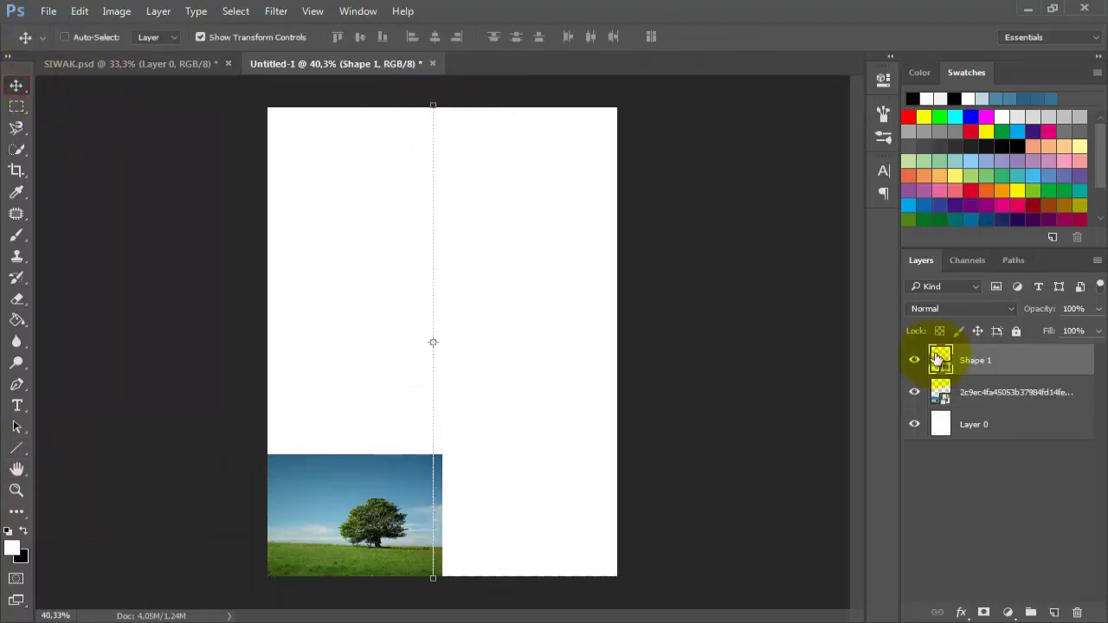
double_click(941, 360)
key("Escape")
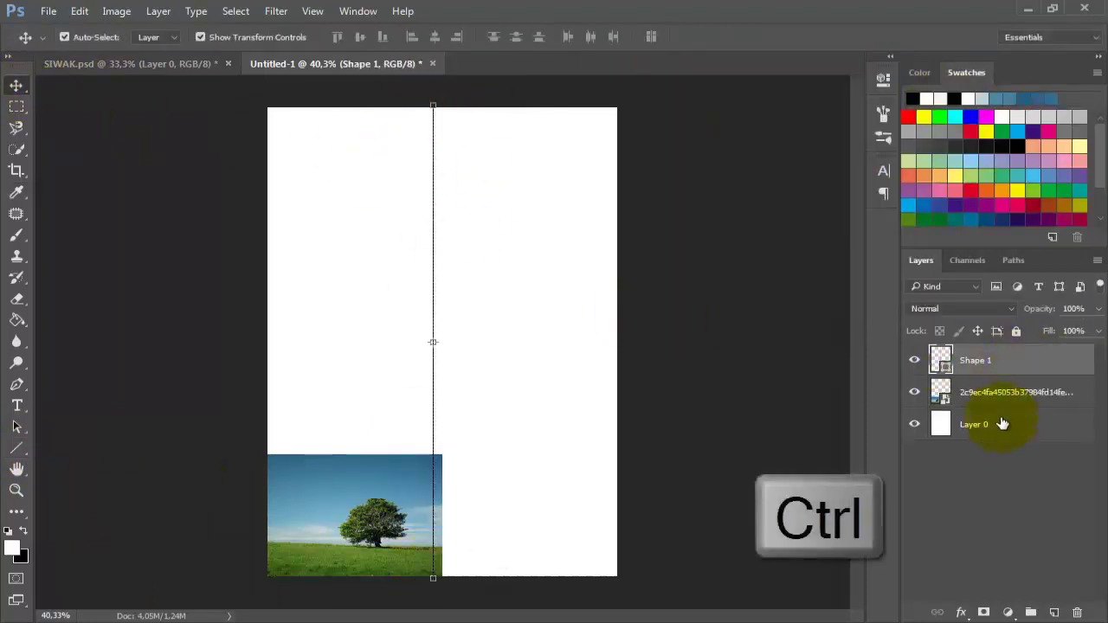
- Align the horizontal centre of the black line with Layer 0
left_click(978, 424, "ctrl")
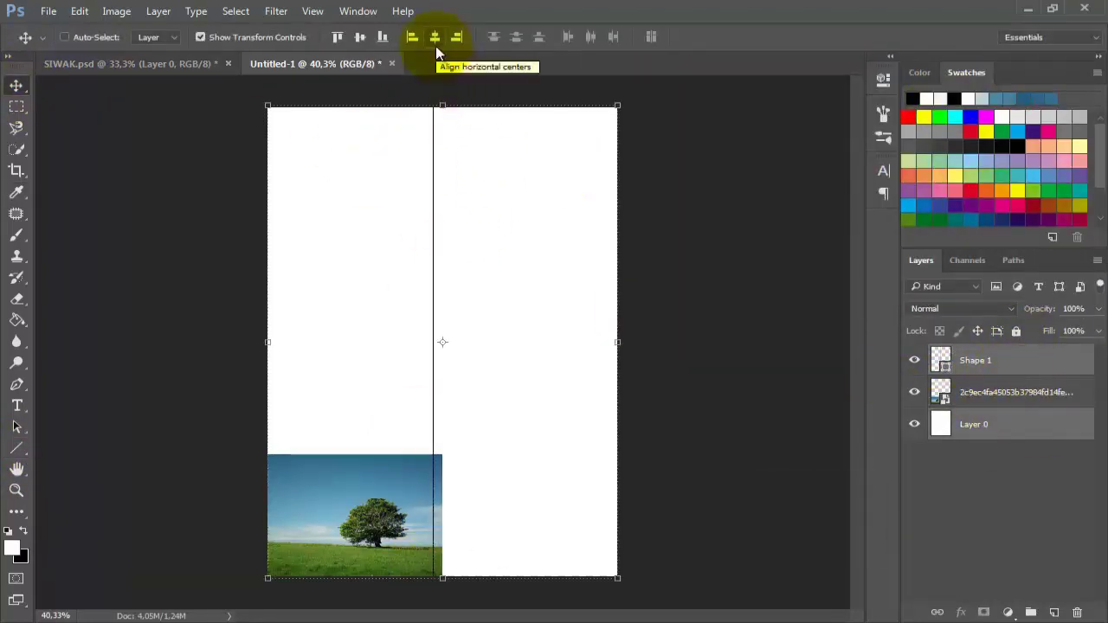
left_click(435, 43)
left_click(1013, 369)
- Scale the green-tree image to about 91.6% so it fits in the left half, ending at the divider line
left_click(1014, 395)
scroll(389, 520, "up", 5)
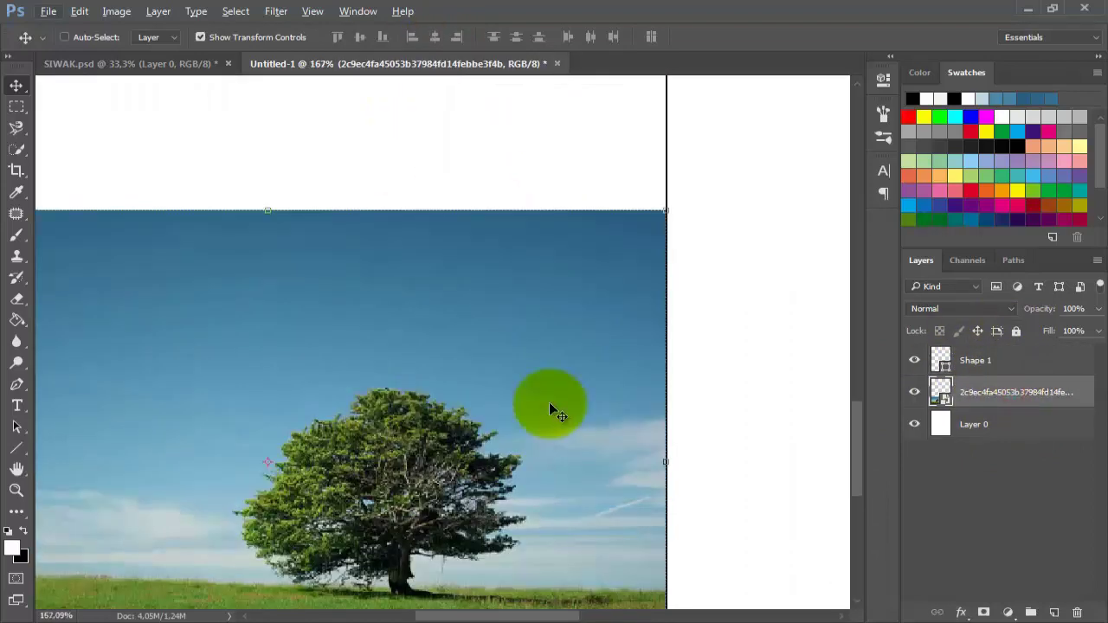
scroll(549, 401, "down", 3)
left_click_drag(165, 234, 205, 250)
scroll(618, 339, "up", 6)
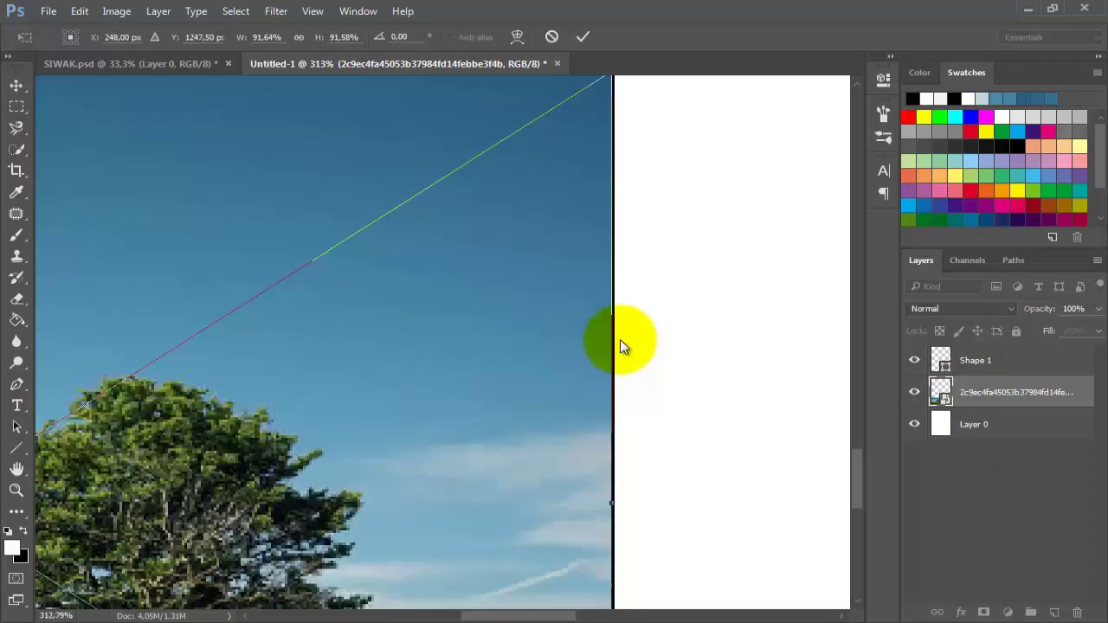
left_click(589, 38)
key("ctrl+minus")
key("ctrl+minus")
key("ctrl+minus")
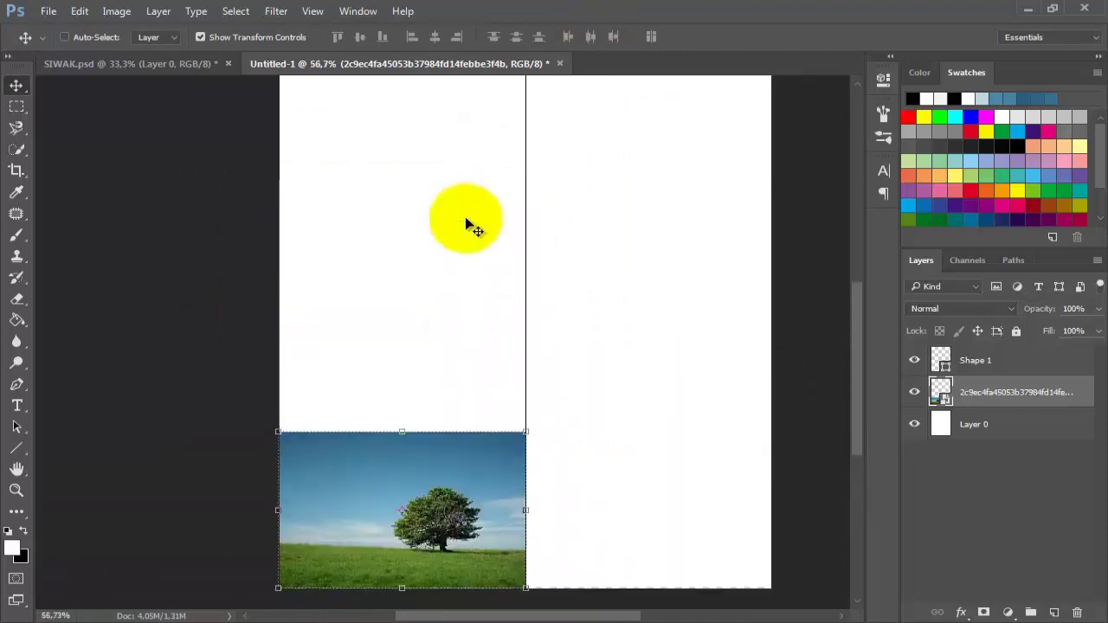
- Add a new empty layer and place it directly beneath the green-tree image
left_click(1057, 612)
left_click_drag(1011, 395, 999, 439)
scroll(621, 512, "up", 1)
scroll(621, 512, "down", 1)
- Select the left half of the canvas and fill it on Layer 1 with dark blue sampled from the photo's upper sky
key("g")
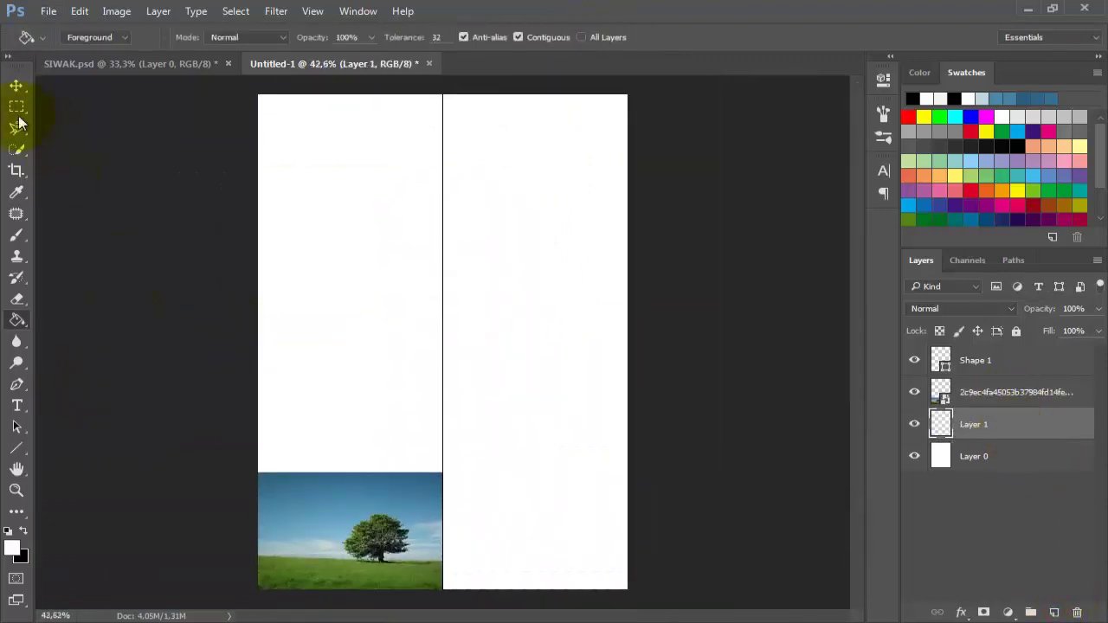
left_click(18, 108)
left_click_drag(442, 91, 258, 590)
key("g")
key("alt")
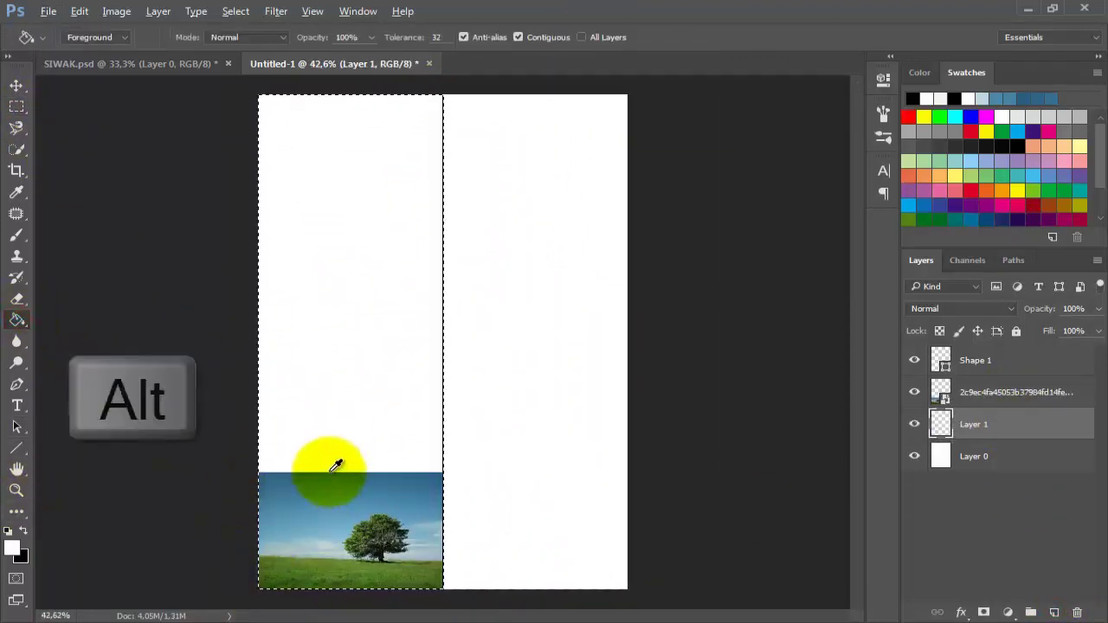
left_click(307, 474, "alt")
left_click(293, 332)
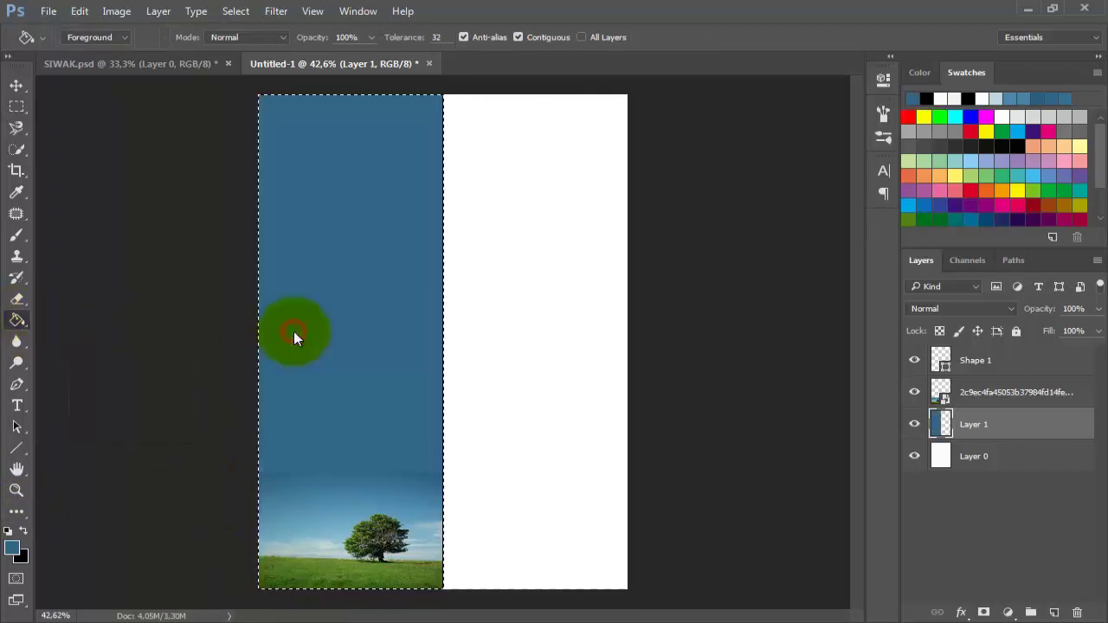
- Deselect, add a layer mask to the green-tree image and paint its upper edge black with a soft brush to blend the sky
left_click(987, 394)
key("ctrl+d")
left_click(384, 390)
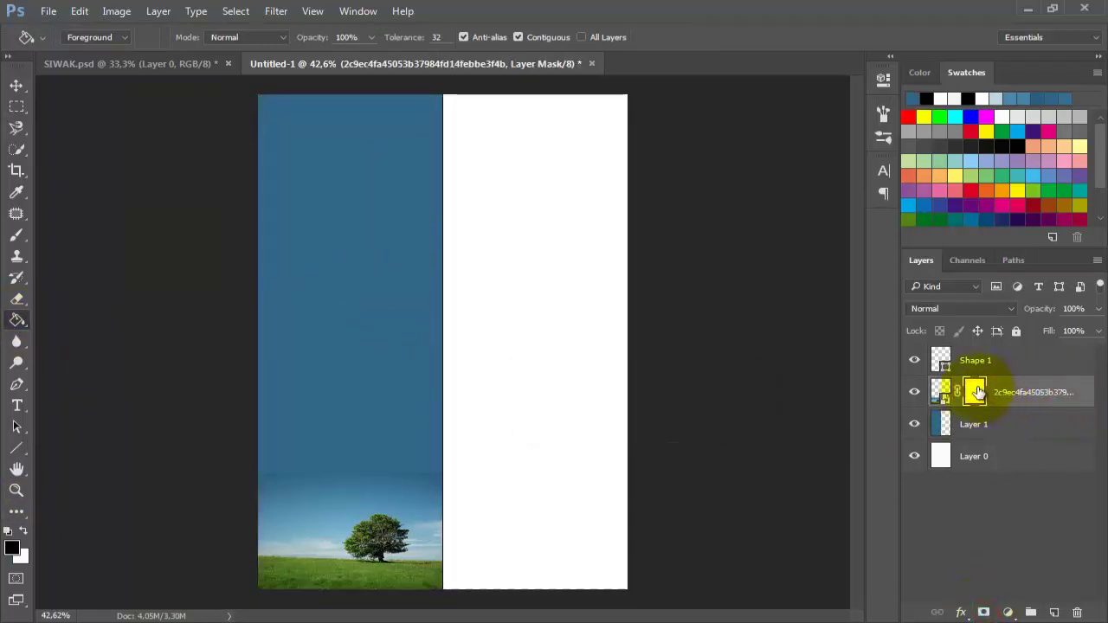
left_click_drag(422, 444, 317, 452)
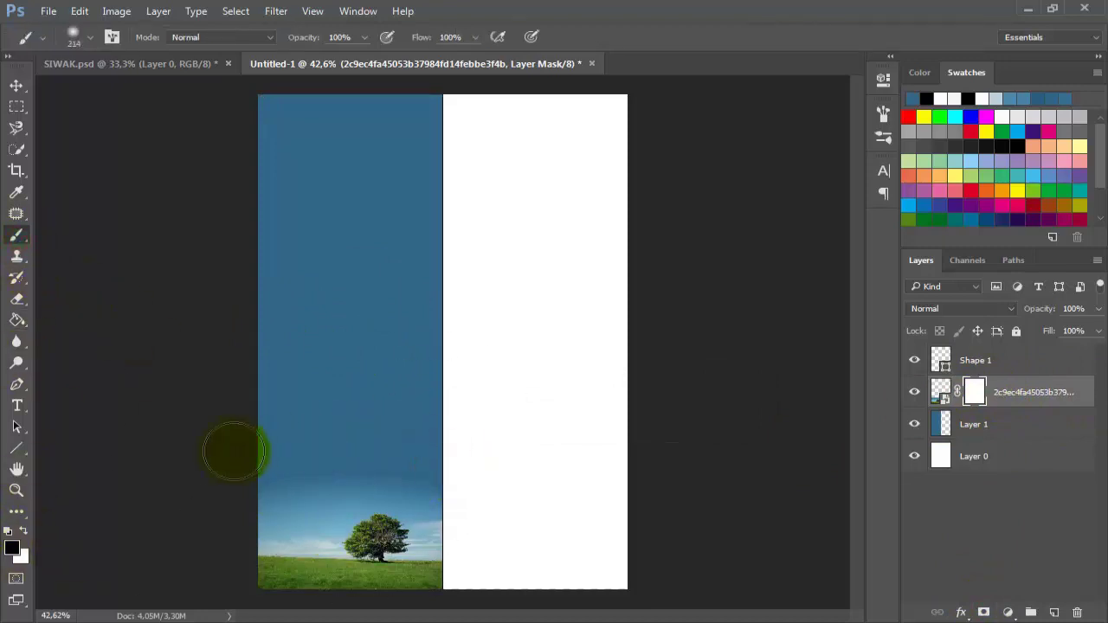
left_click_drag(234, 453, 493, 461)
- Sample the lighter blue of the photo's sky and brush a soft band of it across Layer 1 above the tree
left_click(1008, 430)
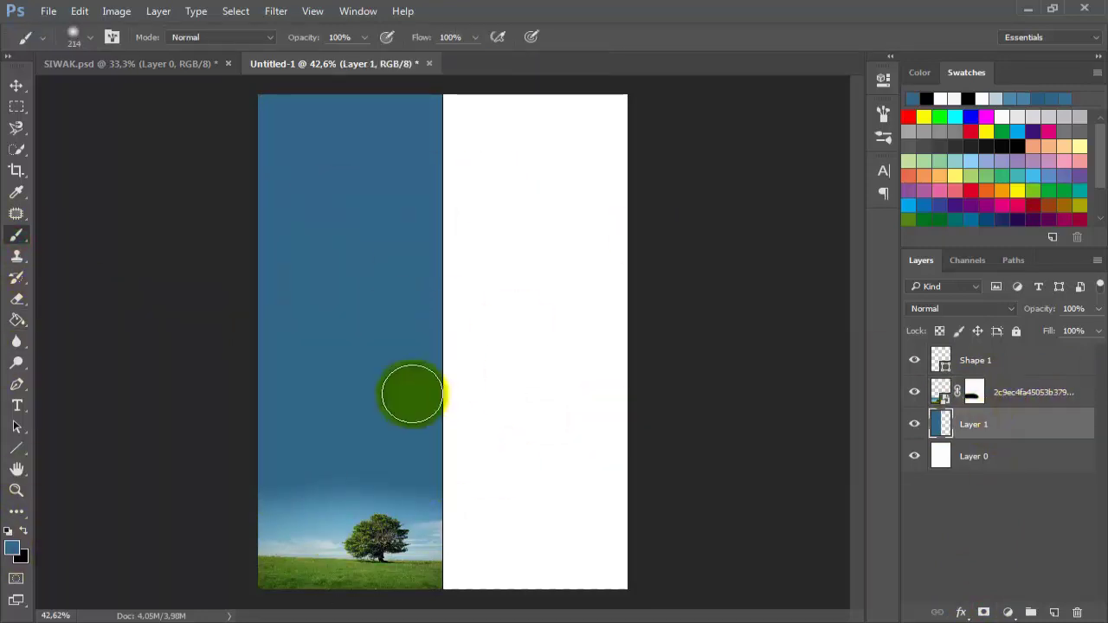
scroll(328, 517, "up", 4)
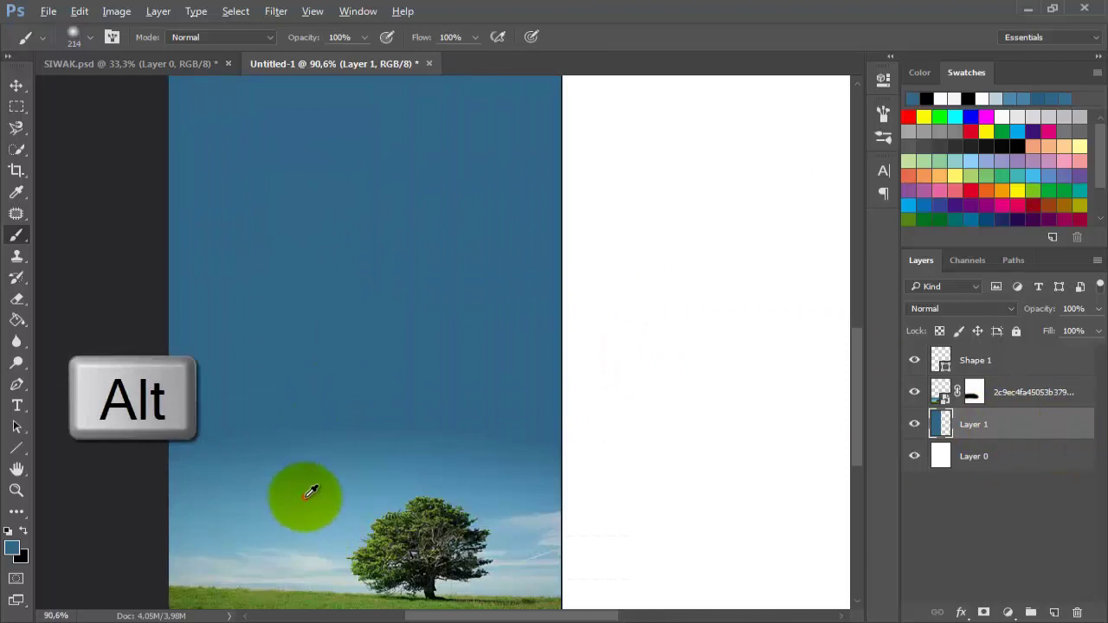
left_click(305, 498, "alt")
mouse_move(415, 381)
left_mouse_down()
mouse_move(572, 366)
mouse_move(260, 416)
left_mouse_up()
- Select Layer 1's filled area, brush soft light-blue patches over the sky with a 442 px brush, and deselect
left_click(941, 429, "ctrl")
scroll(447, 400, "down", 3)
left_click(343, 307)
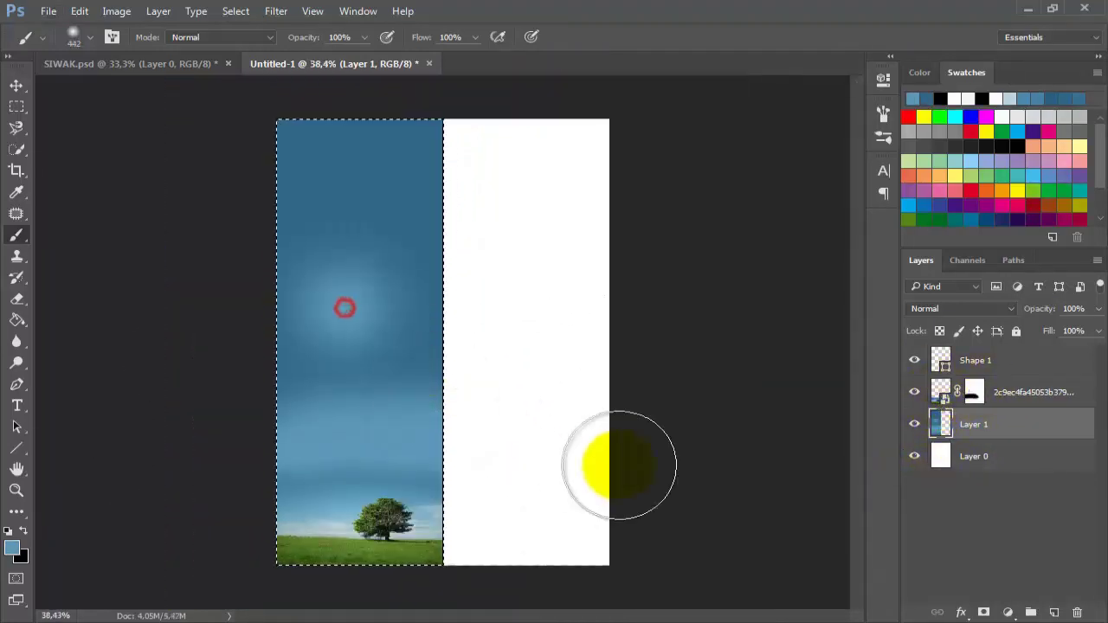
left_click_drag(400, 188, 425, 255)
mouse_move(460, 323)
left_mouse_down()
mouse_move(433, 436)
mouse_move(485, 419)
left_mouse_up()
scroll(474, 402, "down", 1)
key("ctrl+d")
- Place the cloud_PNG4 image in the upper sky and mask it to the left half using Layer 1's outline
left_click(161, 622)
left_click_drag(755, 223, 127, 376)
left_click_drag(507, 341, 509, 256)
left_click_drag(572, 192, 567, 204)
key("Return")
key("b")
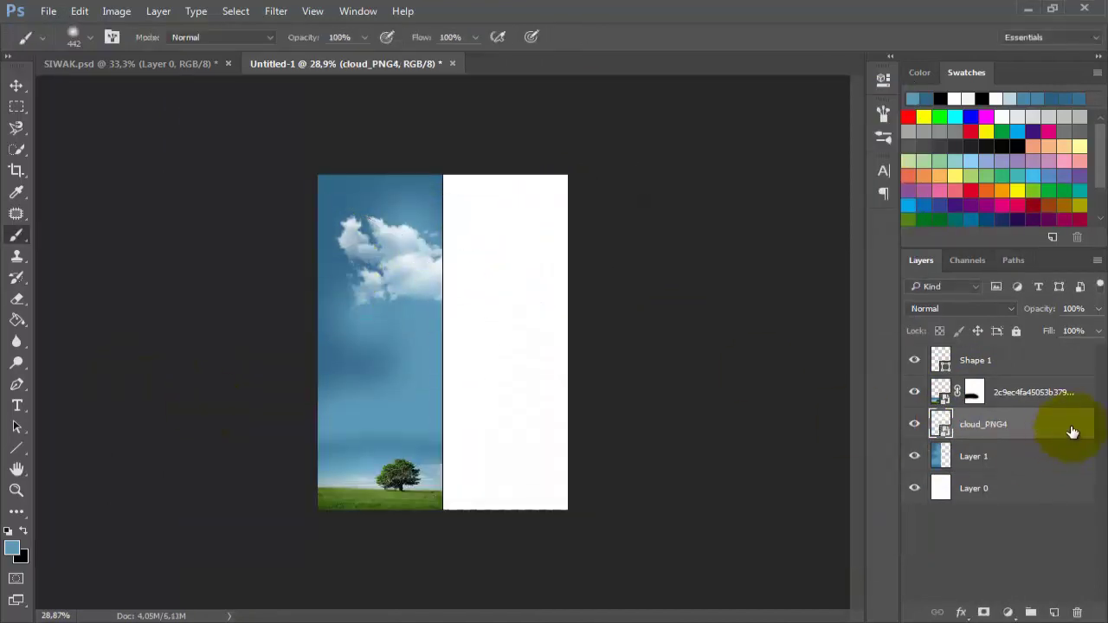
left_click(940, 457, "ctrl")
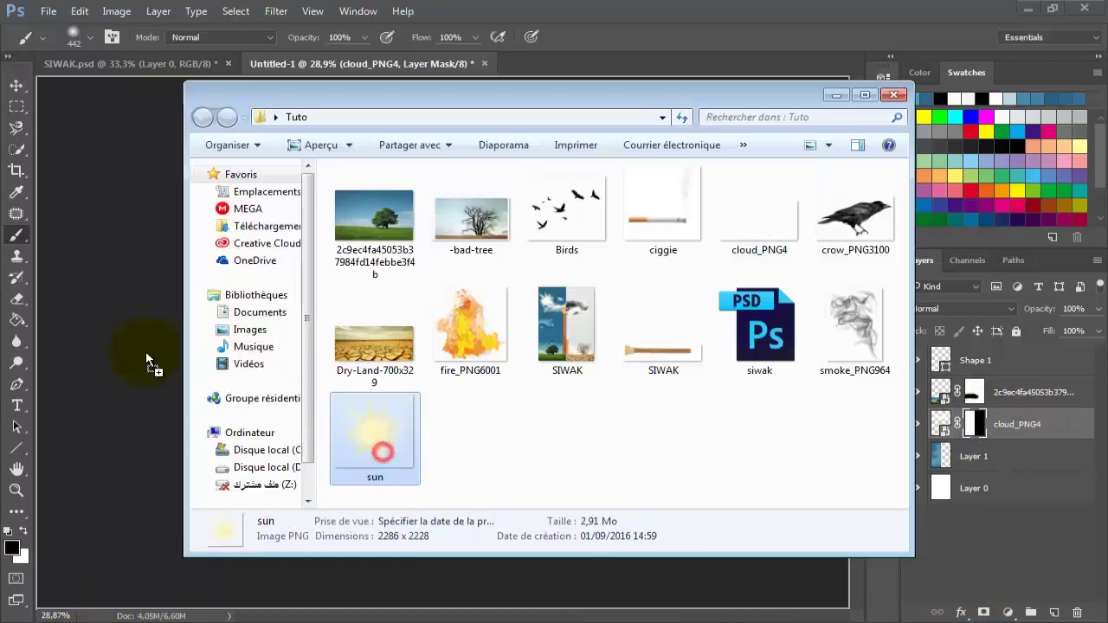
- Place the sun image scaled to about 15.8% over the upper-left part of the clouds
key("Return")
left_click_drag(564, 230, 441, 359)
left_click_drag(416, 401, 394, 205)
left_click_drag(368, 252, 374, 248)
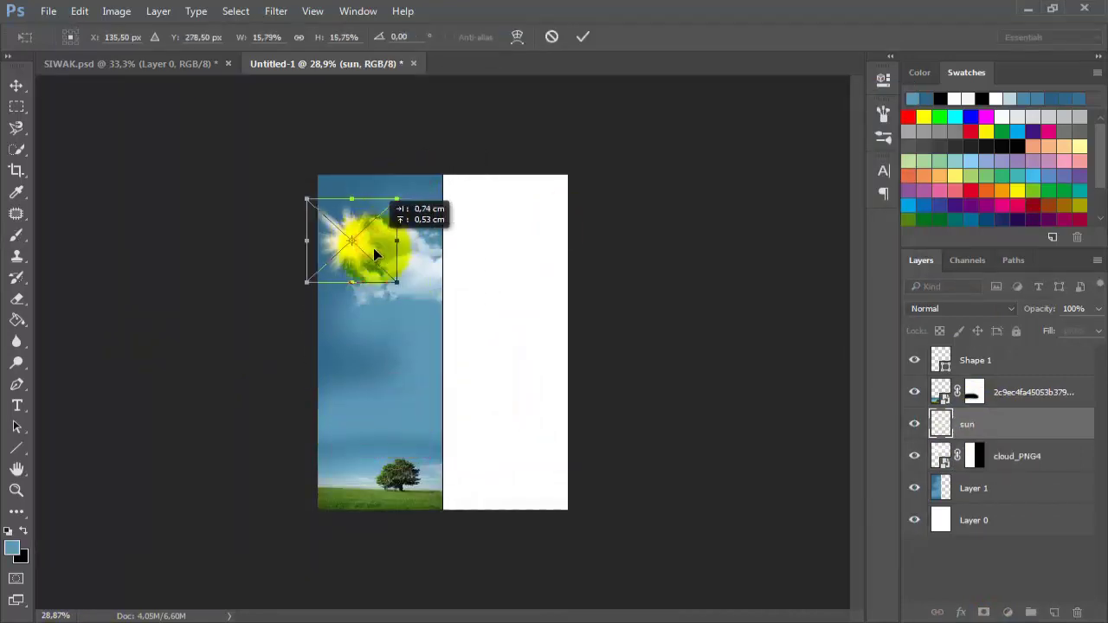
left_click(582, 37)
- Put the sun layer behind the cloud, then shrink the sun slightly and move it just above the cloud's left side
left_click_drag(1014, 434, 1018, 468)
scroll(321, 227, "up", 3)
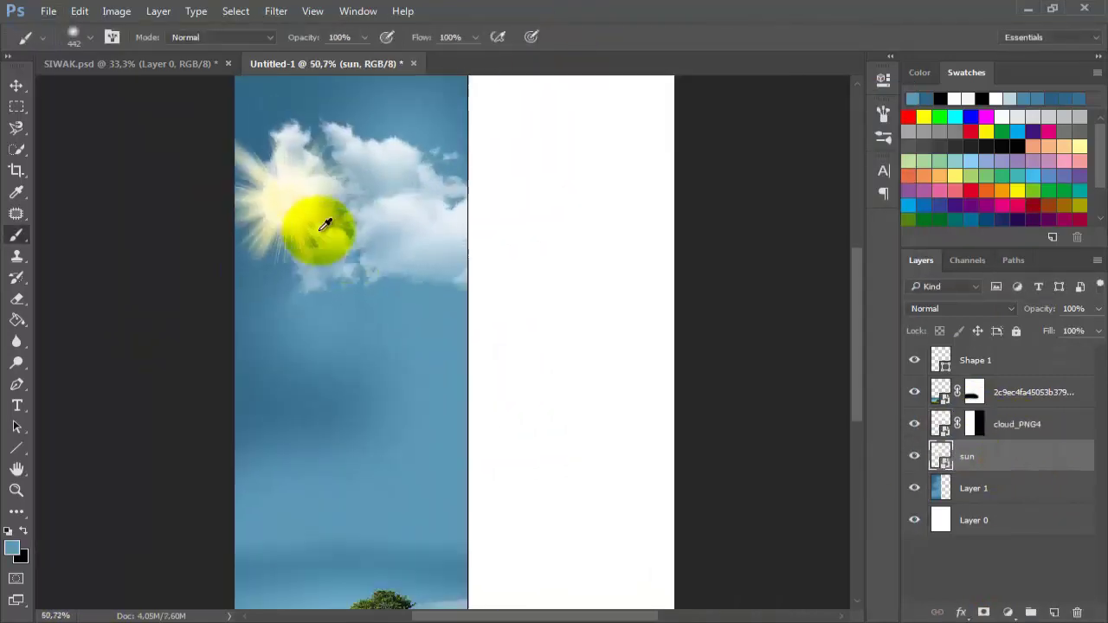
scroll(321, 227, "down", 1)
left_click(18, 89)
left_click_drag(236, 152, 258, 171)
left_click_drag(330, 214, 330, 153)
left_click(583, 38)
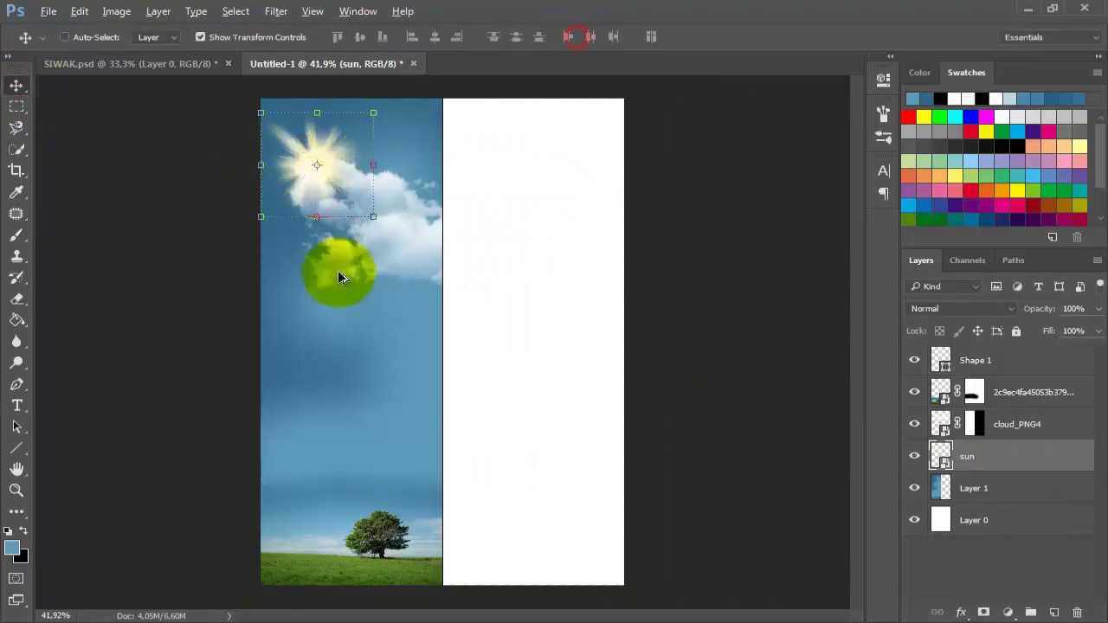
- Place the -bad-tree image into the document and position it in the lower part of the right half
scroll(337, 270, "down", 2)
key("alt+Tab")
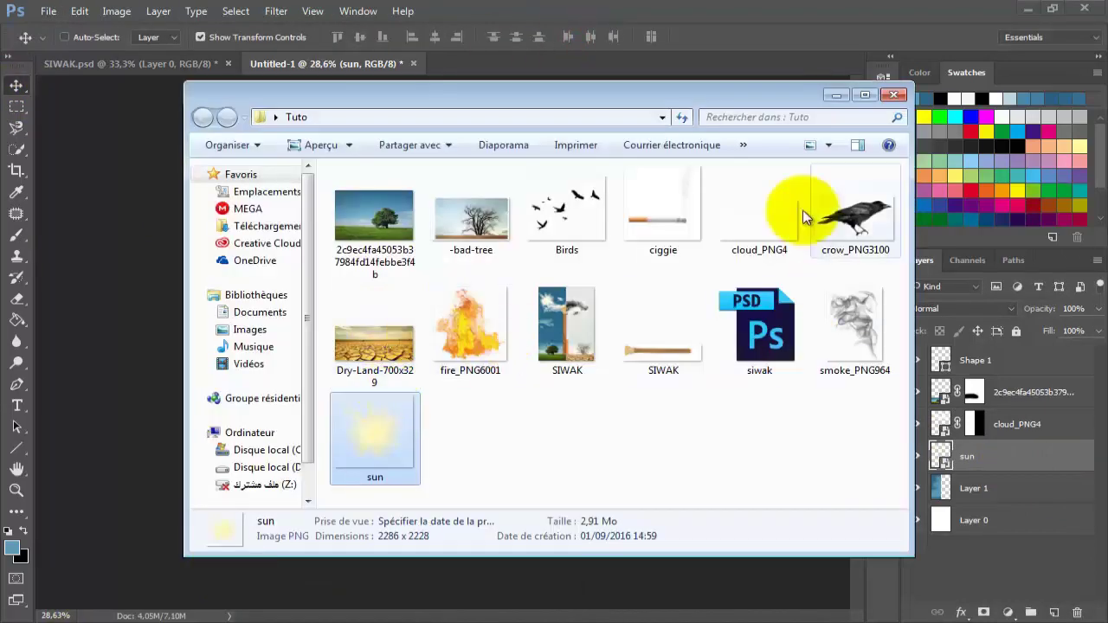
left_click_drag(473, 213, 148, 334)
left_click_drag(492, 343, 554, 447)
- Scale the -bad-tree image down and position it against the canvas's right edge, near the bottom
scroll(480, 480, "up", 5)
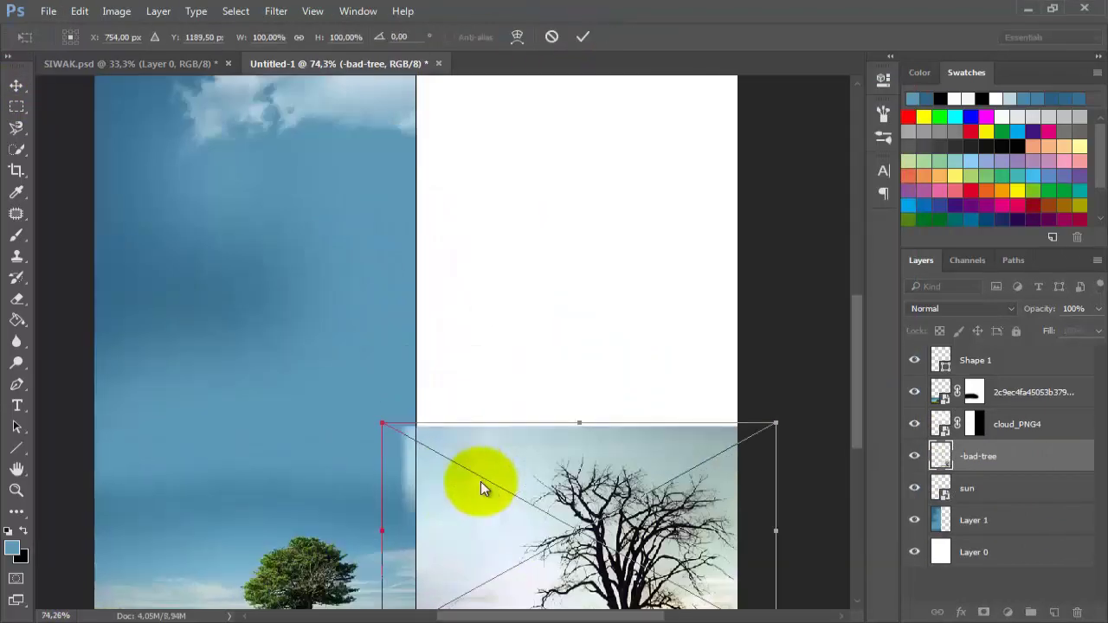
left_click_drag(777, 423, 695, 469)
scroll(675, 450, "down", 3)
left_click_drag(639, 396, 697, 403)
left_click_drag(433, 300, 493, 332)
left_click(582, 36)
- Duplicate the -bad-tree layer, move the copy beneath the original and shift it left toward the divider line
key("ctrl+j")
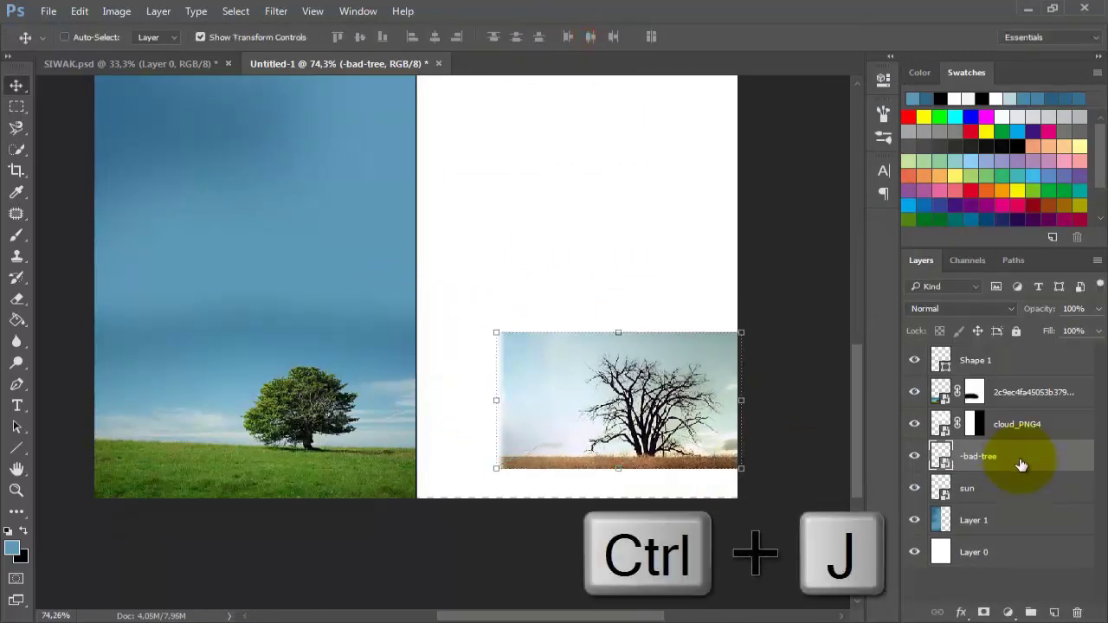
left_click_drag(1056, 457, 1045, 498)
left_click_drag(685, 416, 601, 416)
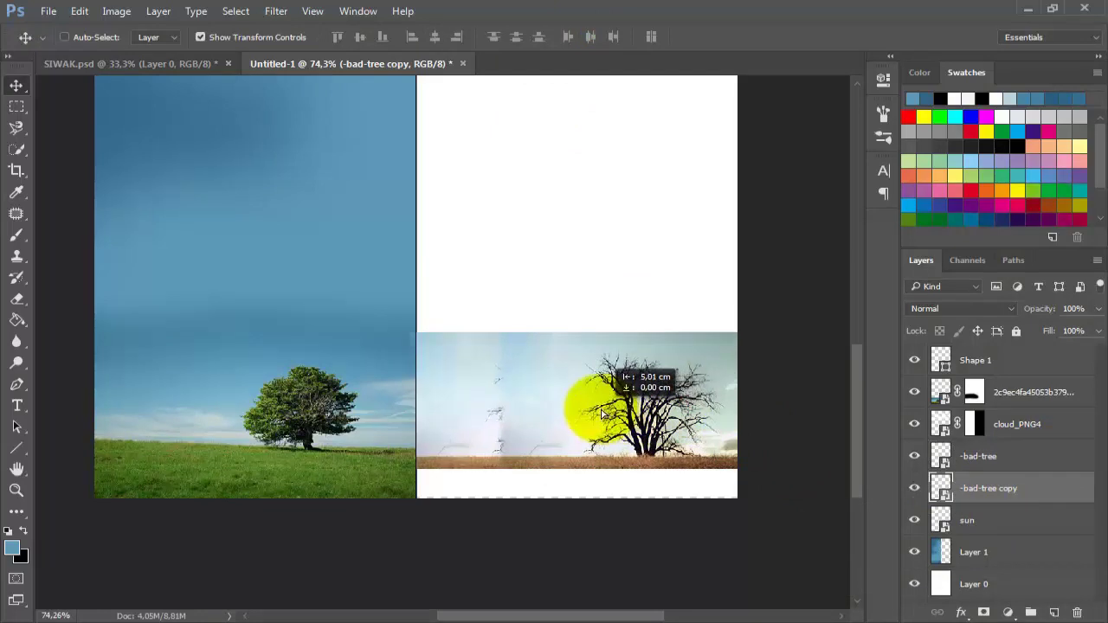
- Stretch the -bad-tree copy horizontally so it fills the gap between the divider line and the original
left_click(421, 401)
left_click_drag(501, 402, 483, 402)
left_click_drag(654, 398, 718, 396)
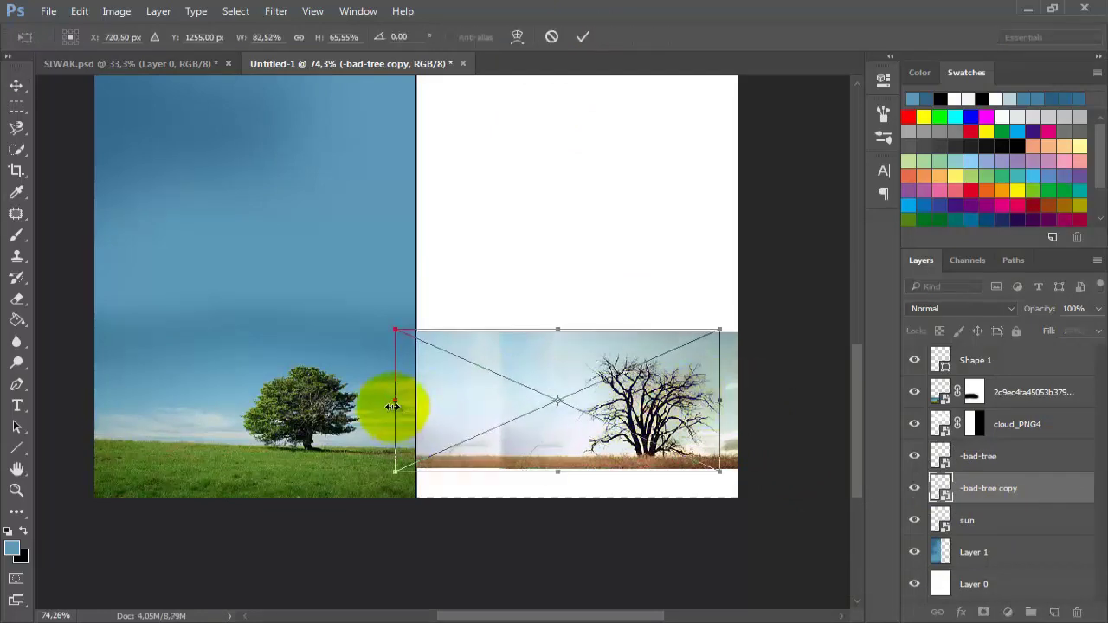
left_click_drag(393, 403, 403, 399)
left_click(583, 36)
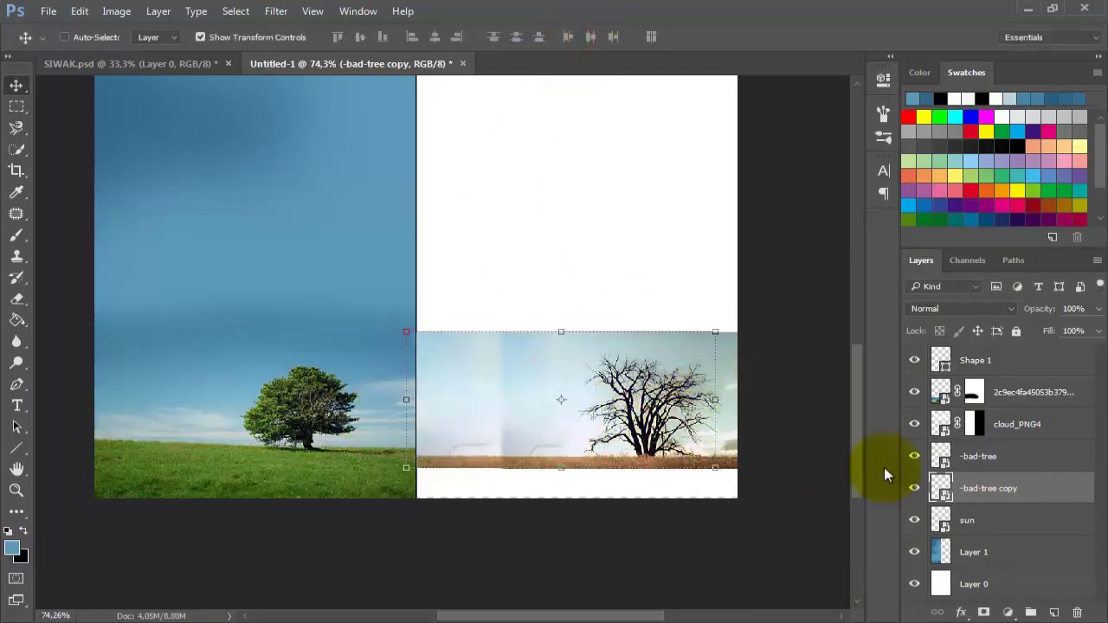
- Add a layer mask to the original -bad-tree image and paint its left edge black with a 57 px soft brush to hide the seam
left_click(1024, 461)
left_click(15, 235)
right_click(561, 401, "alt")
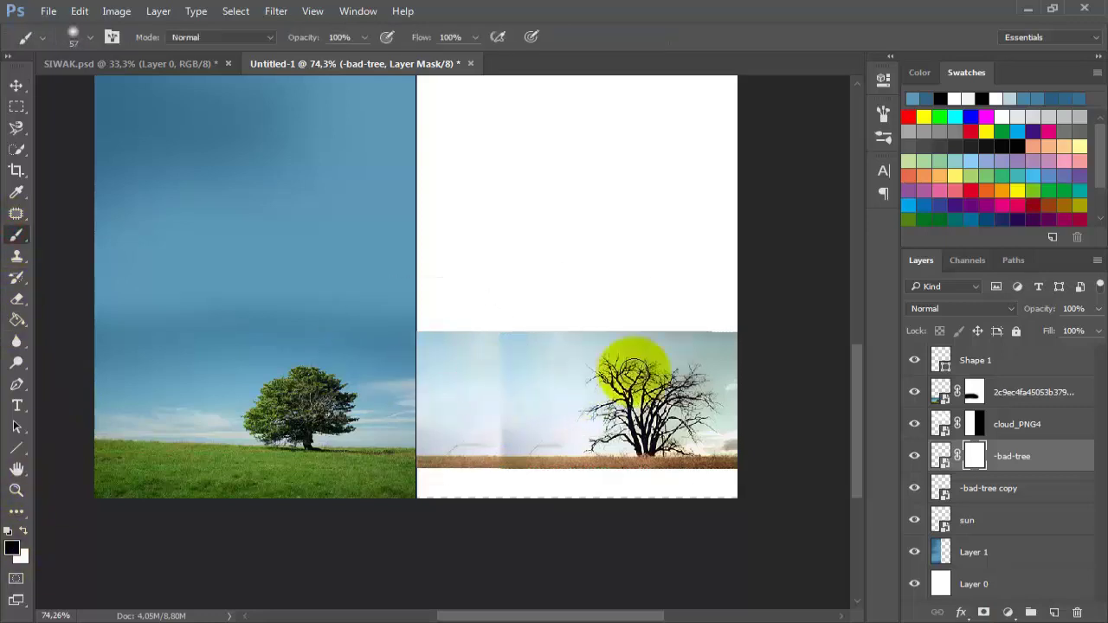
left_click_drag(502, 326, 499, 493)
left_click_drag(506, 450, 515, 466)
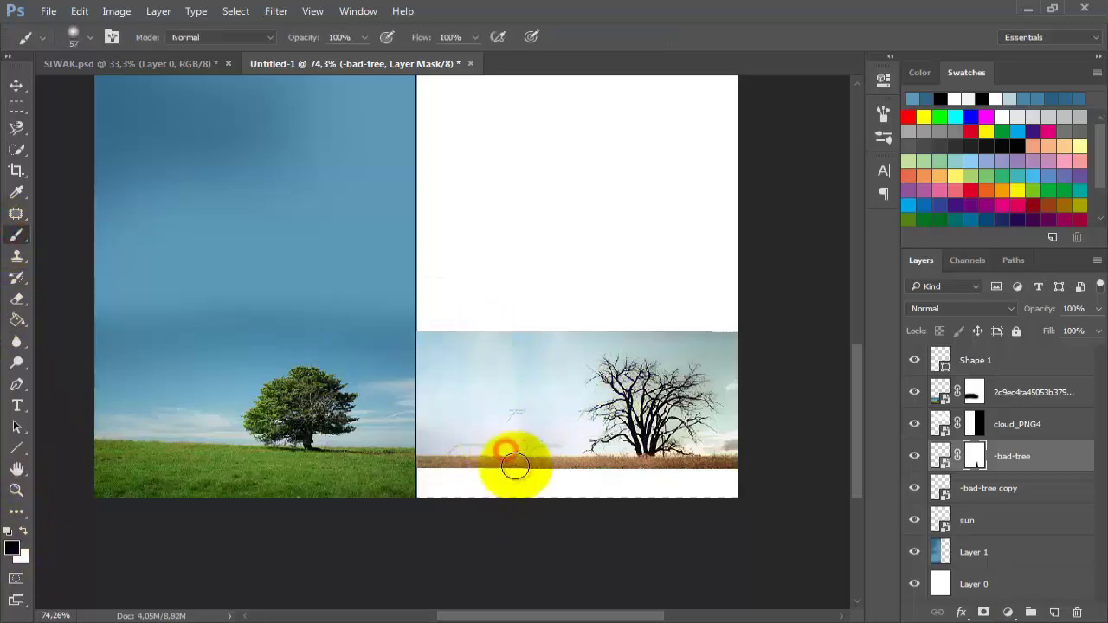
- Widen the -bad-tree copy to about 107.8% so it spans the whole right half
left_click(1004, 492)
left_click(16, 85)
left_click_drag(790, 401, 791, 401)
left_click_drag(394, 400, 391, 400)
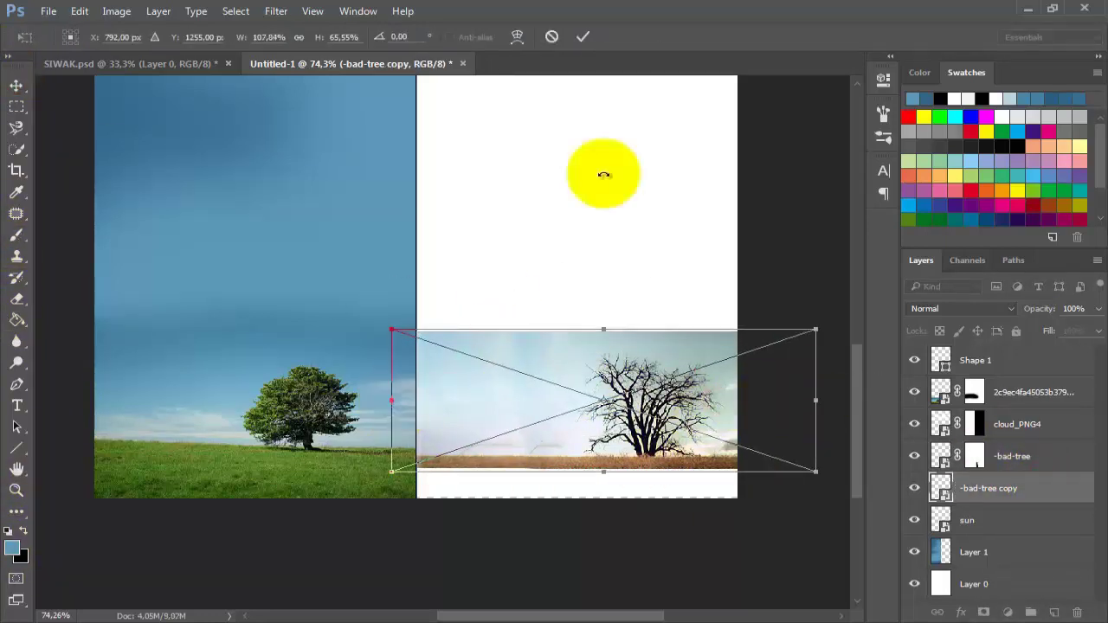
key("Return")
- Duplicate Layer 1 onto the right half and place the copy between the -bad-tree copy and sun layers
scroll(562, 484, "down", 3)
left_click(741, 310, "ctrl")
left_click(1024, 555)
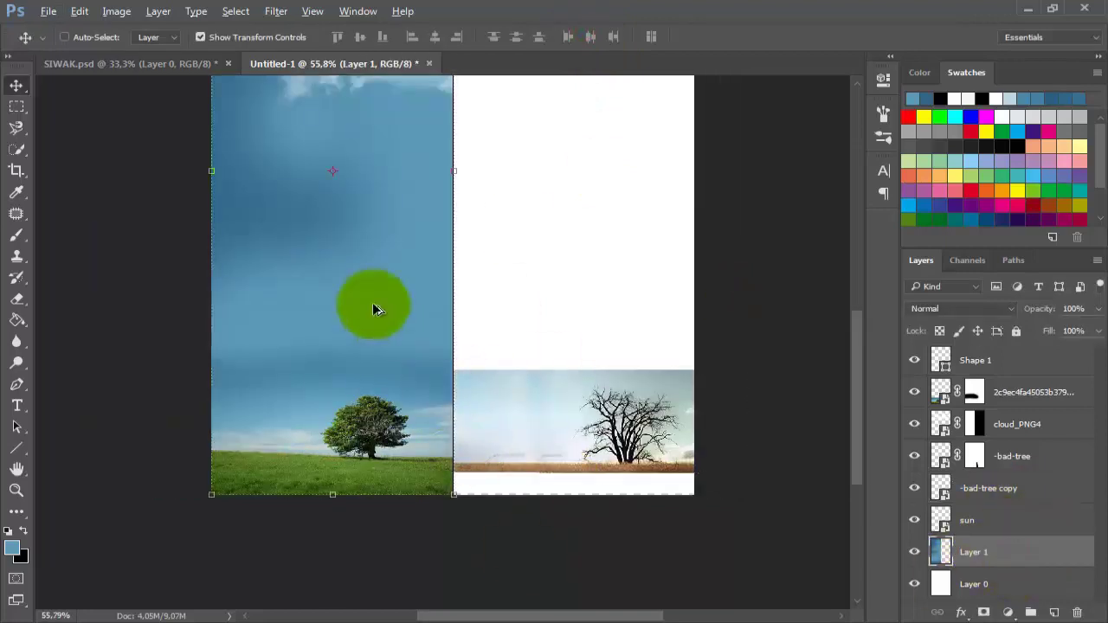
left_click_drag(376, 307, 588, 264)
scroll(548, 273, "down", 4)
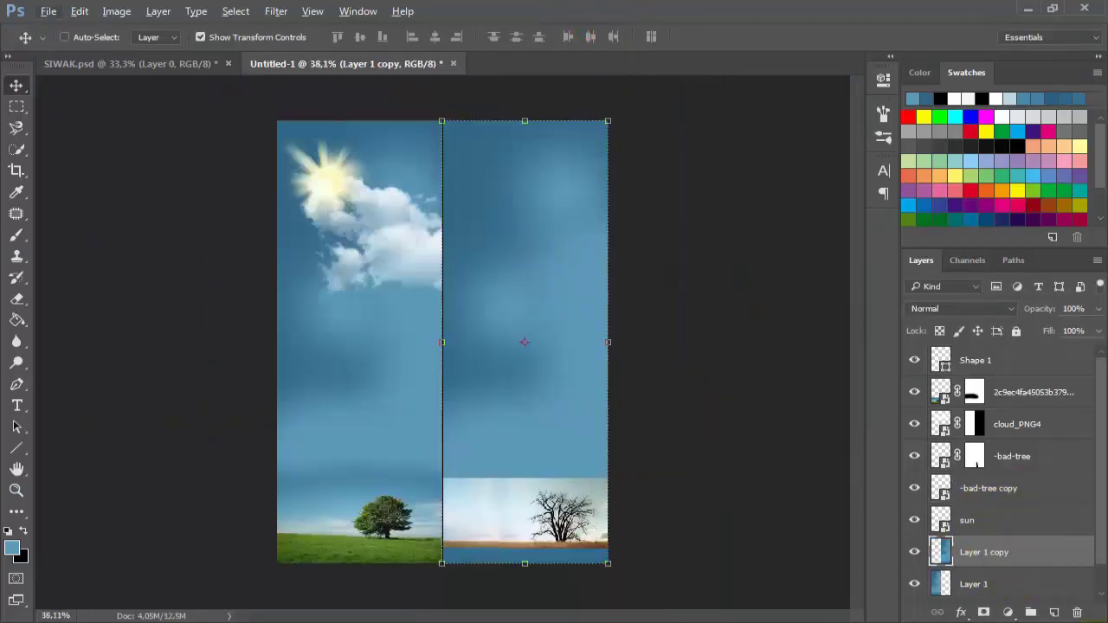
left_click_drag(1018, 537, 1063, 500)
left_click_drag(1032, 514, 1032, 529)
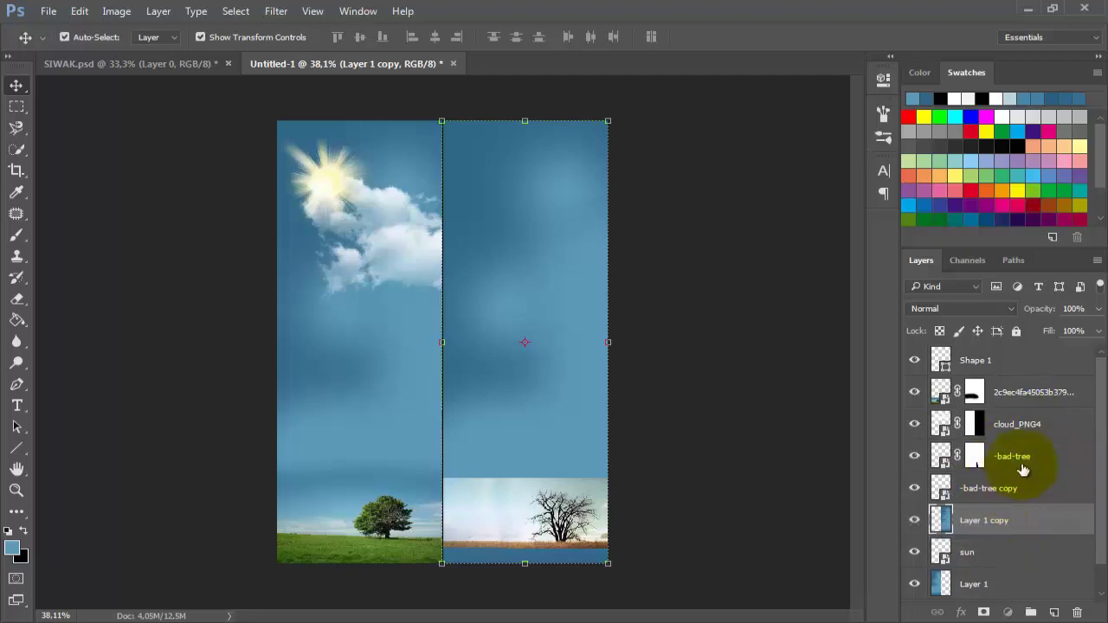
- Fill Layer 1 copy with pale blue-grey sampled from the dead-tree photo's sky, using the Paint Bucket tool
left_click(18, 322)
scroll(507, 483, "up", 13)
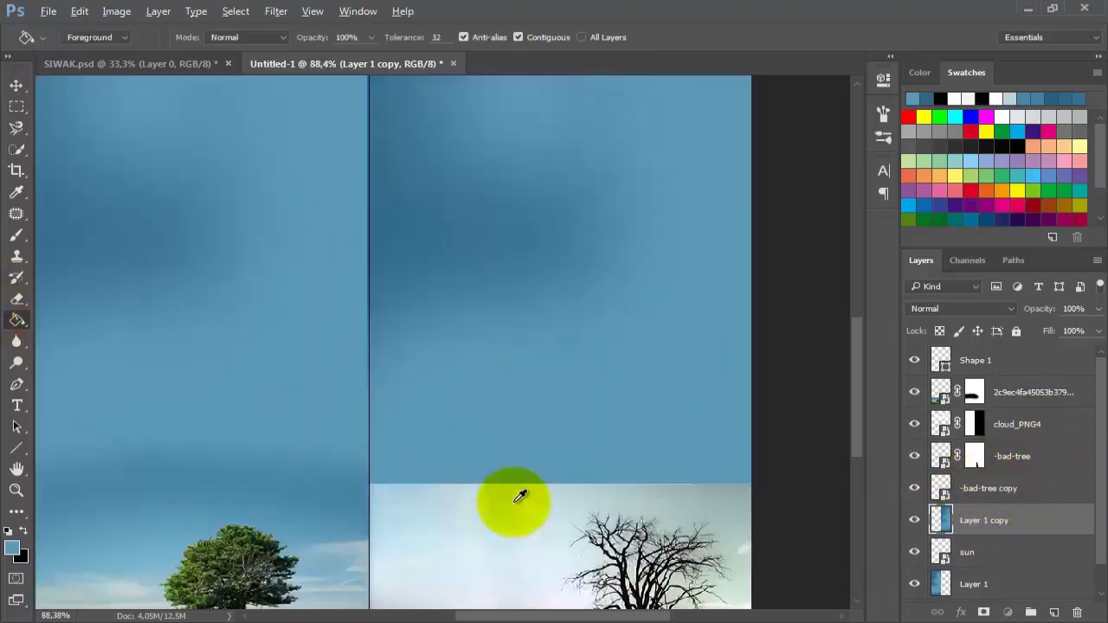
left_click(543, 439, "alt")
scroll(582, 441, "down", 10)
left_click(589, 303)
scroll(640, 346, "down", 2)
scroll(697, 398, "up", 1)
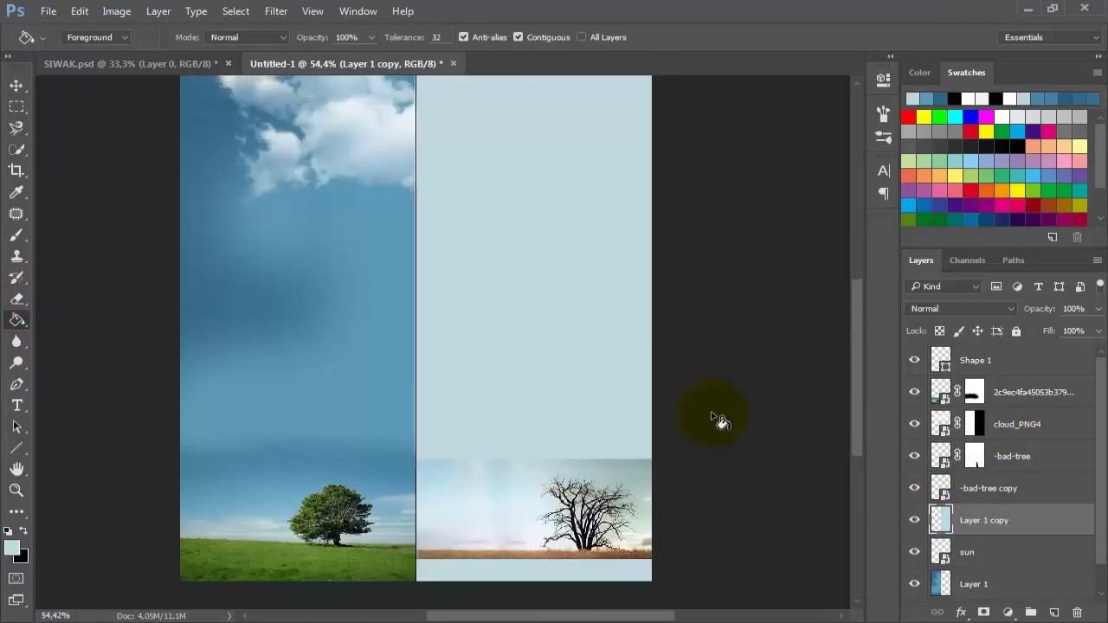
- Group the -bad-tree and -bad-tree copy layers and name the group Bad Tree
left_click(1047, 456)
left_click(1042, 490, "shift")
key("ctrl+g")
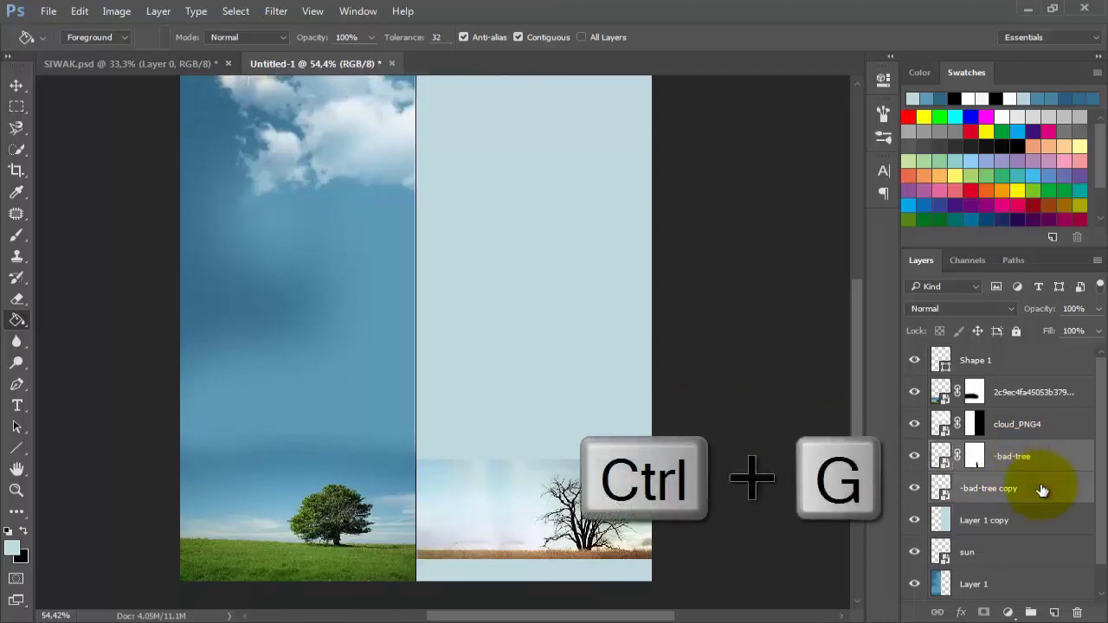
double_click(981, 449)
type("Bad Tree")
left_click(1036, 449)
- Add a layer mask to the Bad Tree group and paint its upper edge with a soft black brush to blend it into the sky
left_click(984, 612)
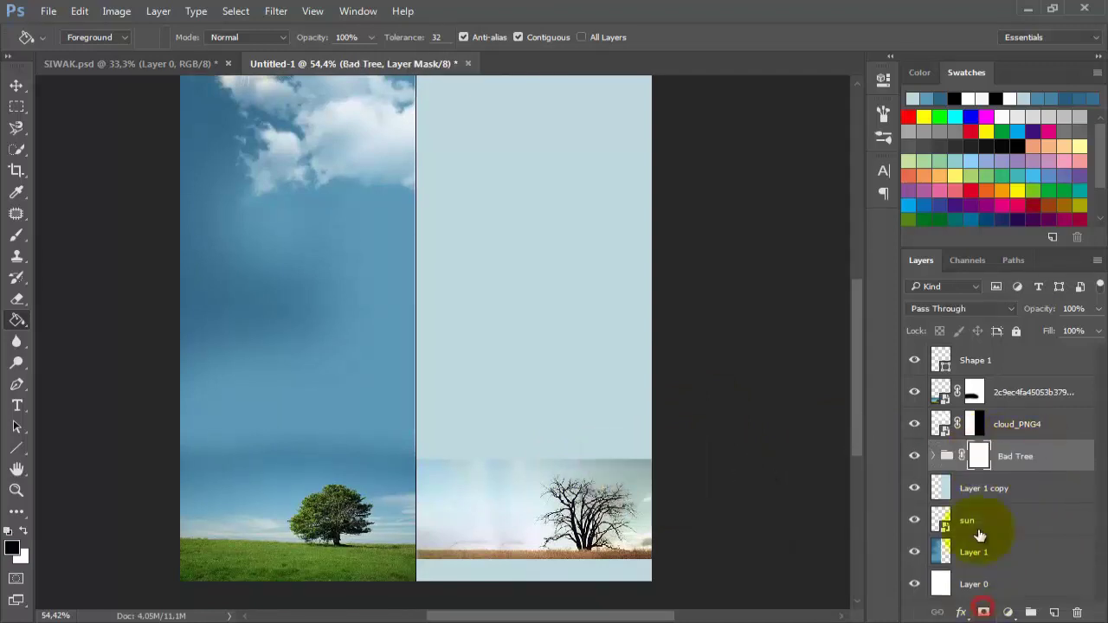
scroll(626, 459, "up", 5)
left_click_drag(707, 437, 730, 425)
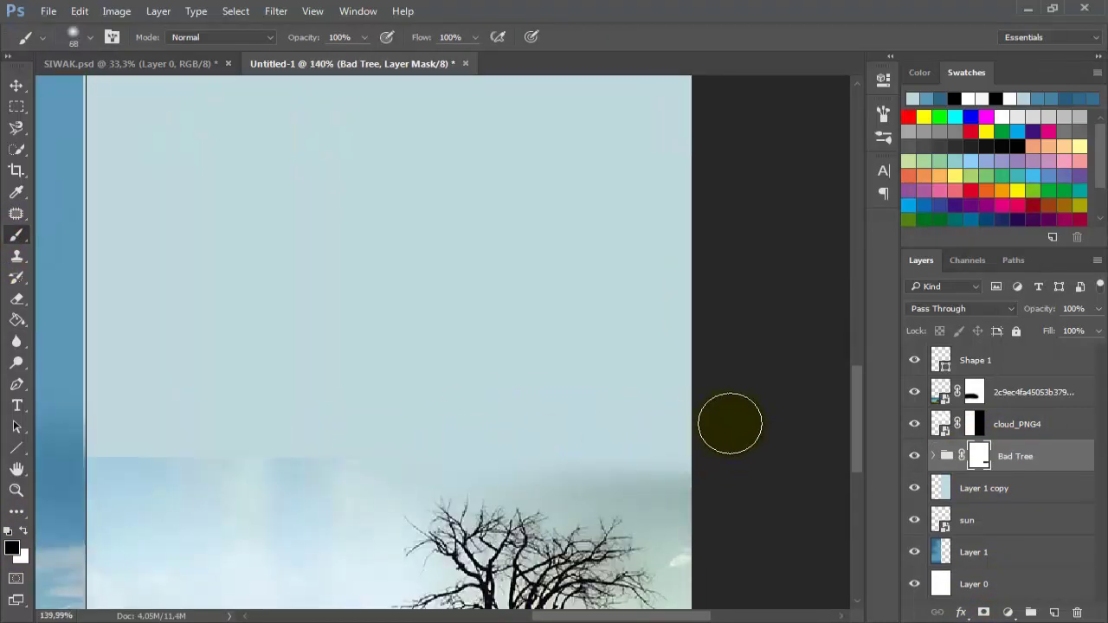
scroll(730, 425, "down", 3)
left_click_drag(451, 306, 63, 330)
left_click_drag(656, 303, 697, 322)
scroll(698, 324, "down", 5)
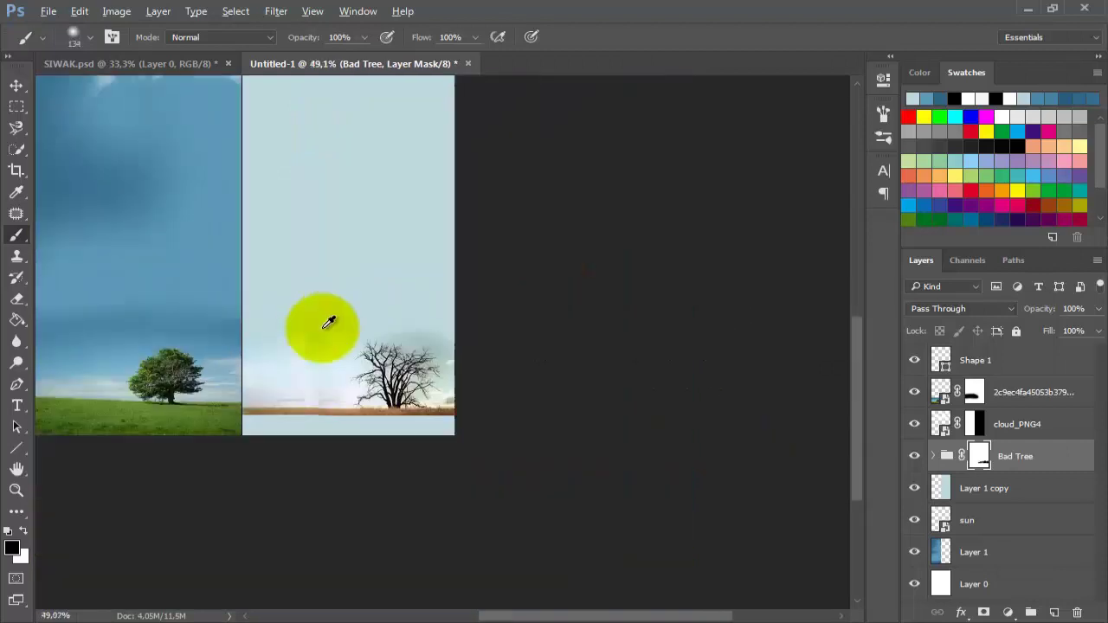
- On a new layer above Bad Tree, paint white highlights over the right sky with a 457 px soft brush and set the layer to Soft Light
left_click(1053, 613)
scroll(173, 327, "down", 4)
scroll(172, 331, "up", 3)
left_click(7, 532)
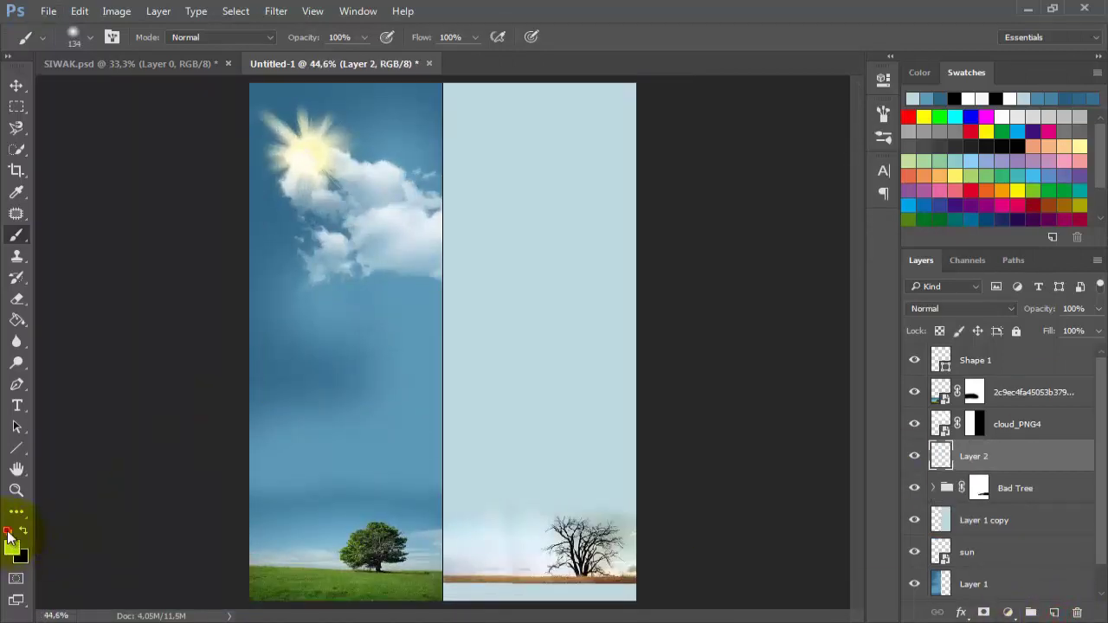
left_click(23, 531)
left_click_drag(519, 366, 601, 384)
left_click(569, 357)
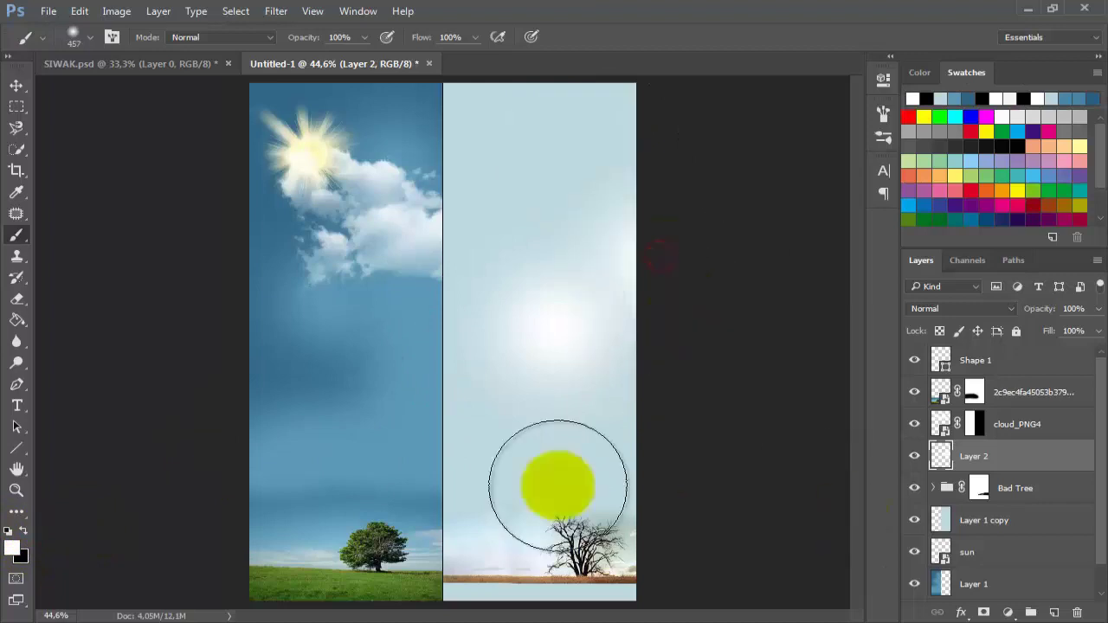
left_click(961, 309)
left_click(924, 480)
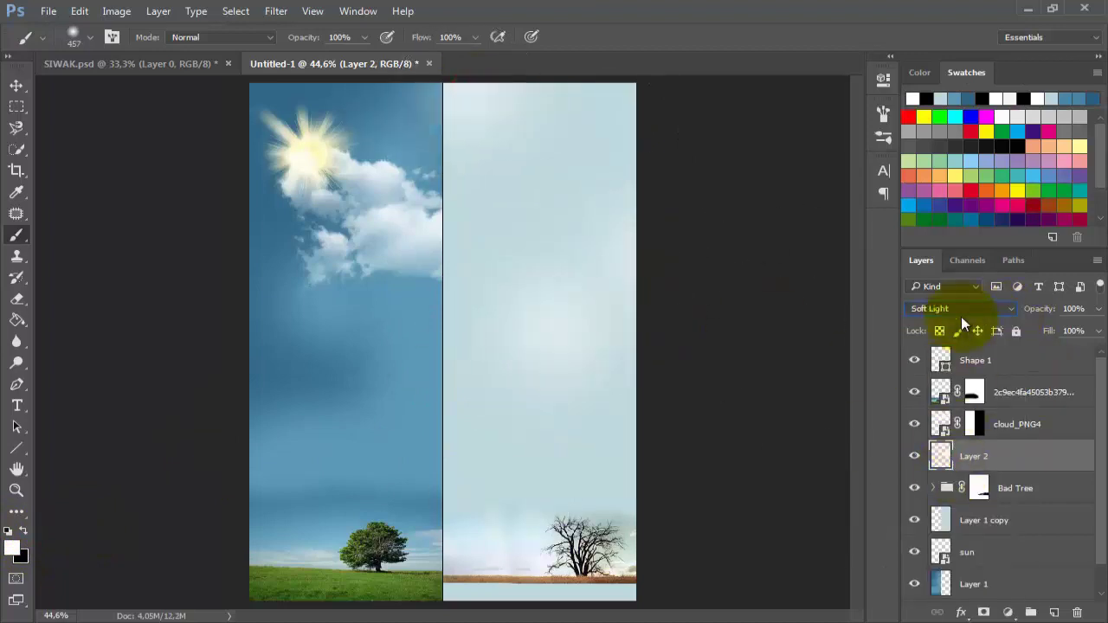
- Brush white highlights onto the left sky as well and move Layer 2 directly below Shape 1
left_click(463, 344)
left_click_drag(1056, 457, 1024, 377)
scroll(1056, 458, "down", 1)
- Place the Dry-Land-700x329 image from the file folder over the bottom of the right half
key("alt+Tab")
left_click_drag(376, 347, 177, 407)
left_click_drag(489, 300, 636, 549)
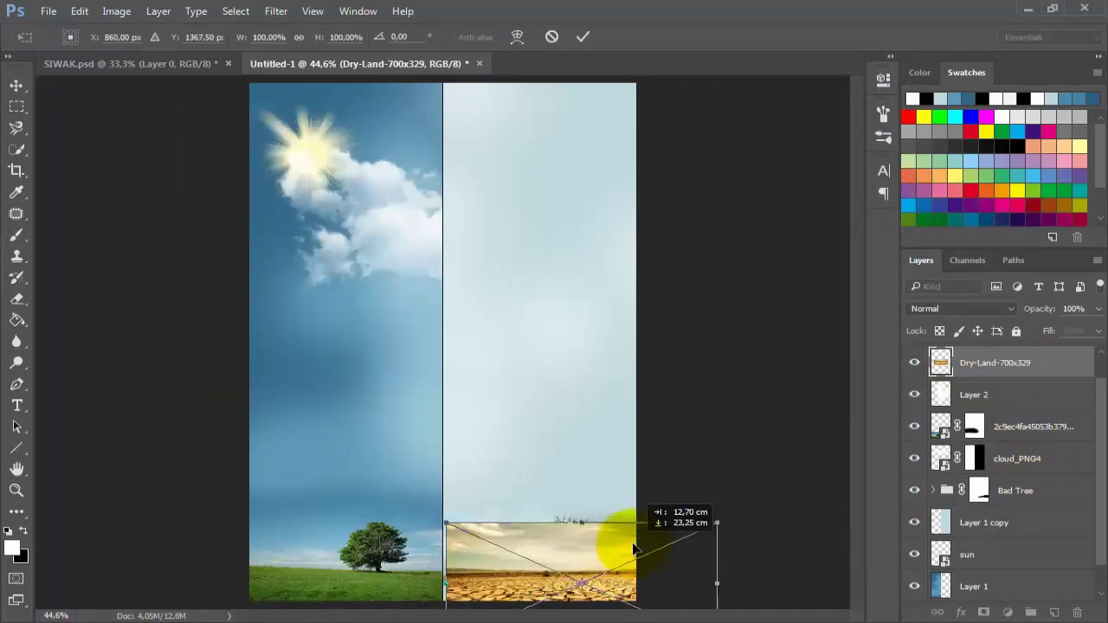
scroll(606, 547, "down", 3)
left_click(583, 38)
- Scale the Dry-Land image to about 75%, keeping it against the centre divider
scroll(513, 563, "up", 1)
scroll(512, 562, "up", 1)
key("v")
mouse_move(549, 511)
left_mouse_down()
mouse_move(519, 485)
mouse_move(555, 521)
left_mouse_up()
left_click_drag(733, 462, 651, 485)
- Set the Dry-Land layer's opacity to 20% and align the image with the dead tree's ground
left_click(1076, 309)
type("20")
key("Return")
left_click_drag(607, 527, 609, 502)
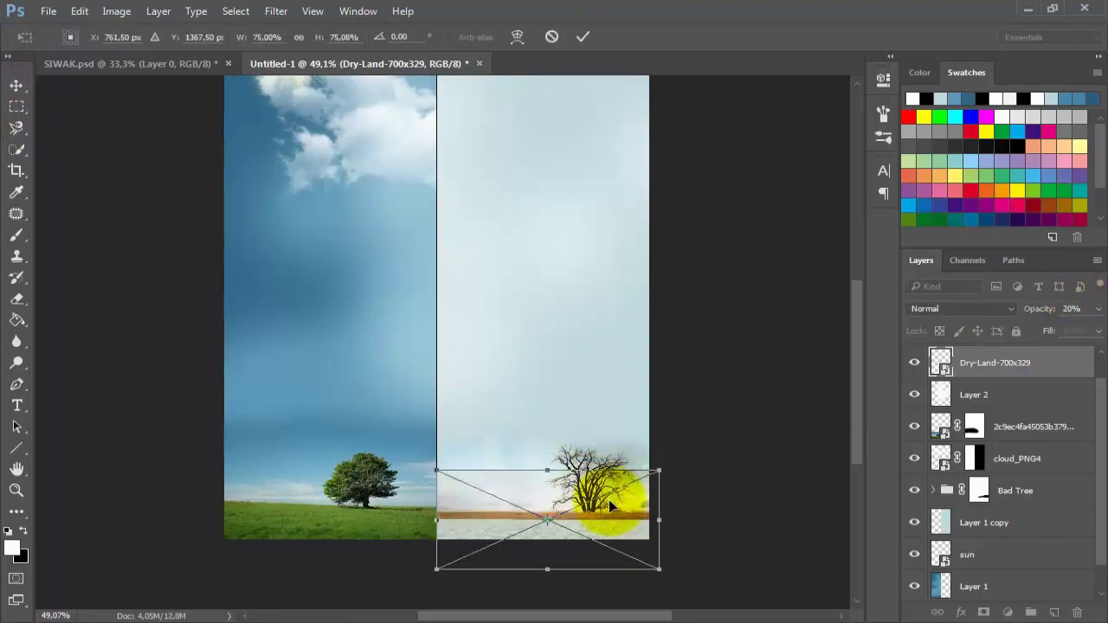
key("Return")
- Set the Dry-Land layer's opacity to 100%
left_click(1077, 310)
type("70")
key("Return")
type("100")
key("Return")
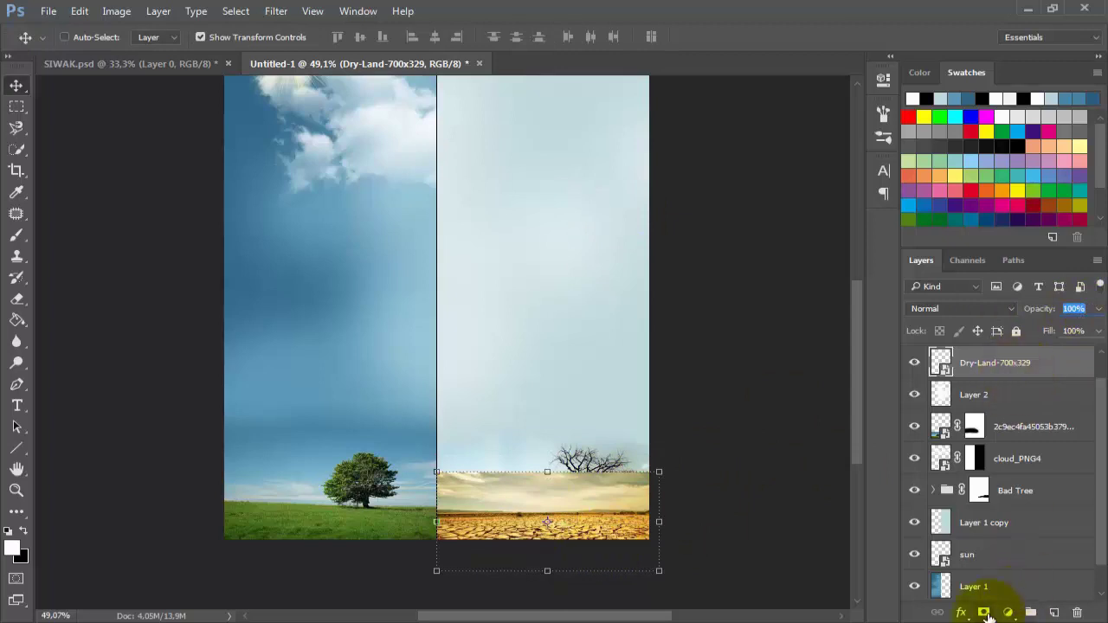
- Add a layer mask to Dry-Land, lower its opacity to 60%, and paint out its sky with a 228 px soft black brush
left_click(985, 613)
left_click(16, 237)
left_click_drag(609, 463, 567, 460)
left_click(1080, 310)
type("60")
key("Return")
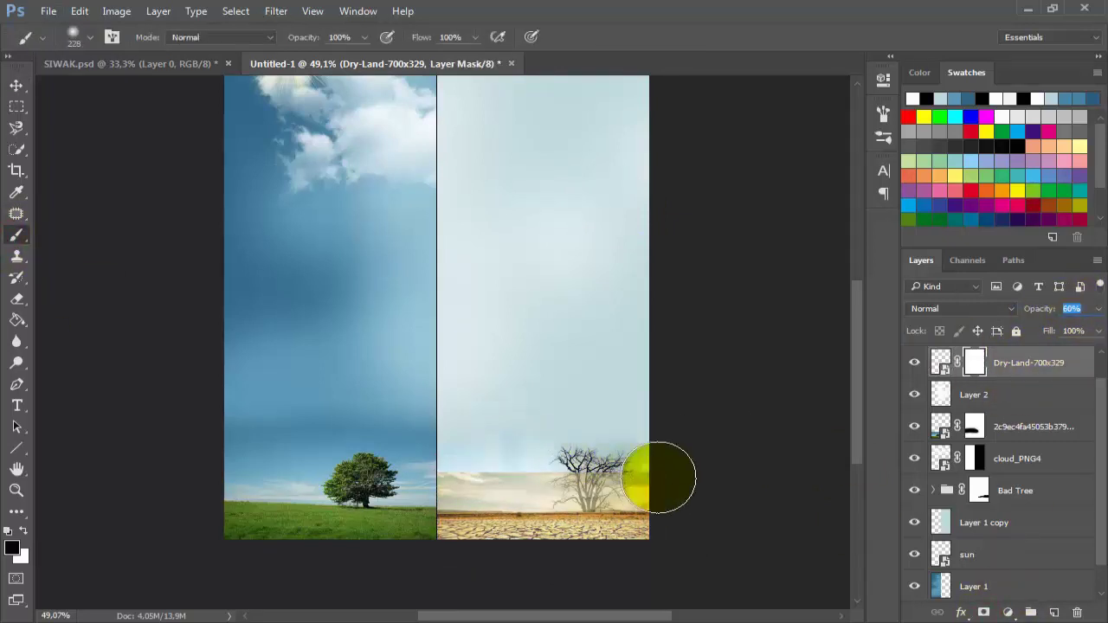
left_click_drag(658, 477, 695, 454)
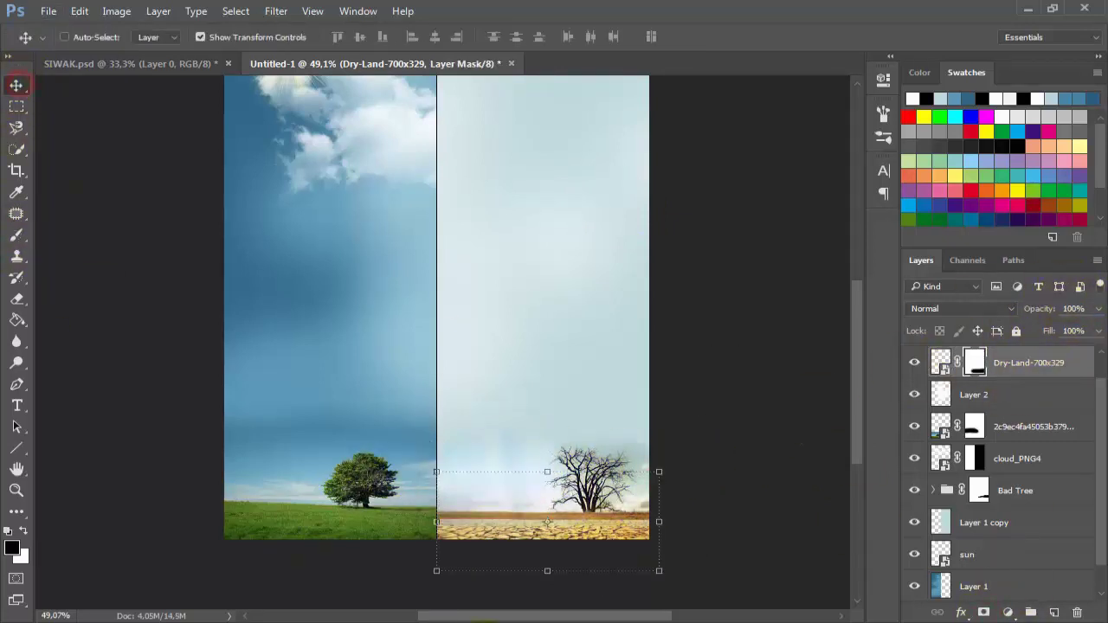
- Raise the Dry-Land image slightly and paint its mask along the horizon with a 58 px soft black brush
left_click_drag(547, 522, 547, 517)
left_click(16, 235)
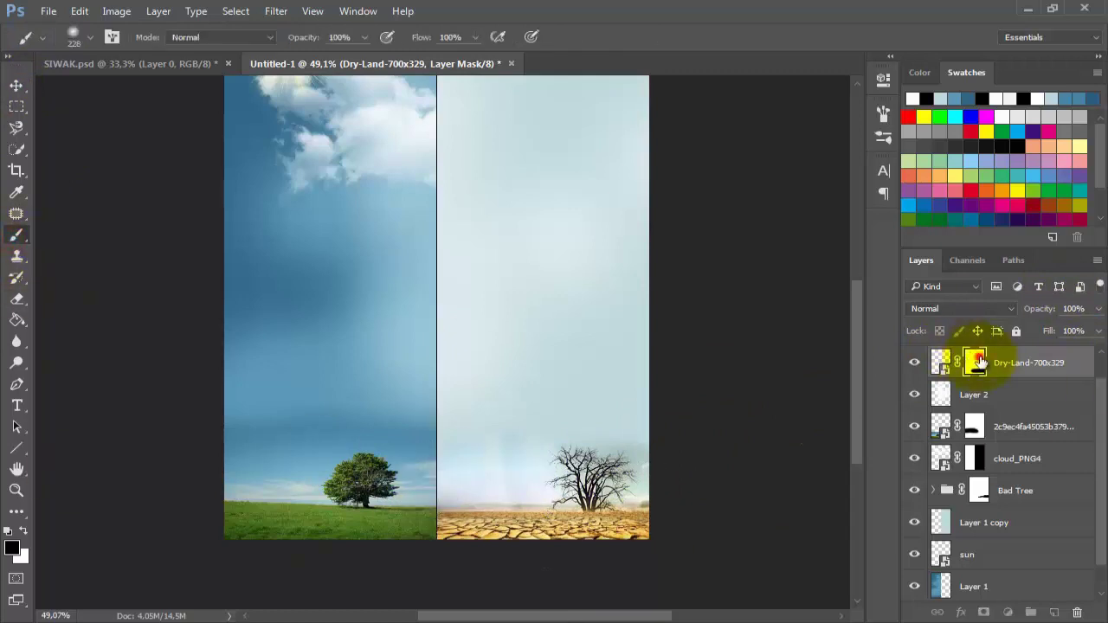
right_click(585, 377)
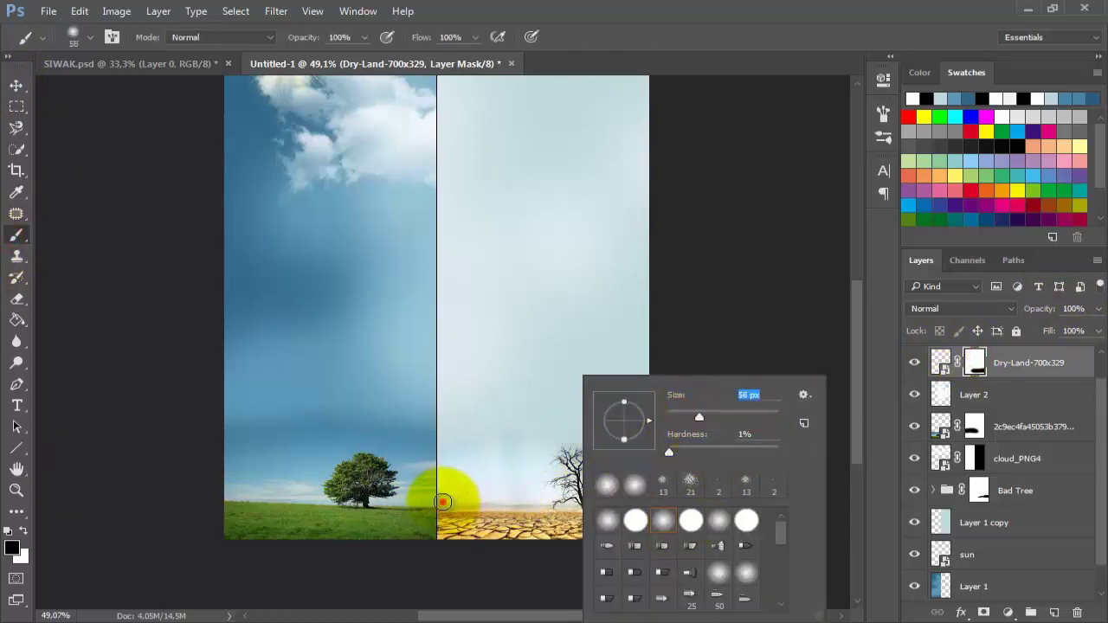
left_click_drag(442, 503, 589, 512)
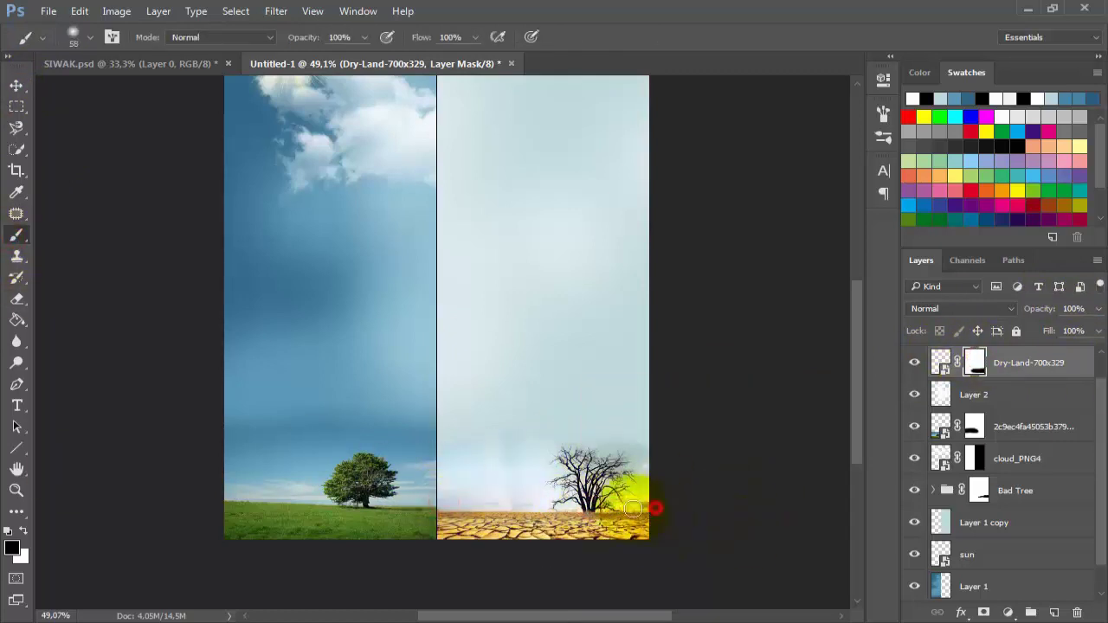
scroll(612, 453, "down", 3)
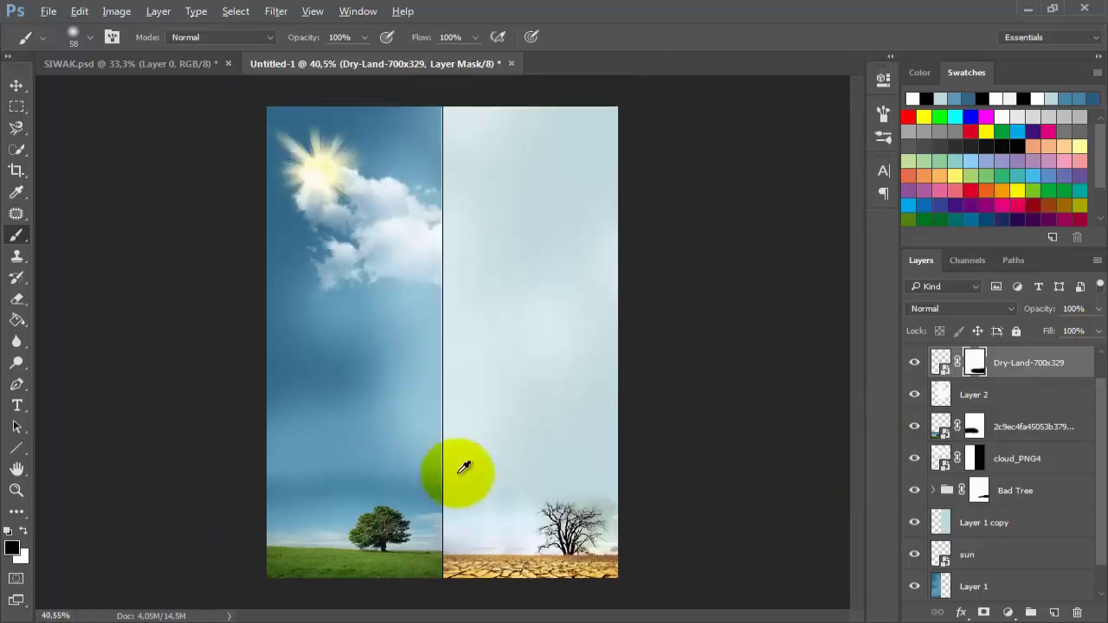
scroll(1017, 503, "down", 1)
- Group the green-tree photo, cloud_PNG4, sun and Layer 1 layers and name the group Good Tree
mouse_move(208, 101)
left_mouse_down()
mouse_move(310, 220)
mouse_move(427, 608)
left_mouse_up()
left_click(942, 426)
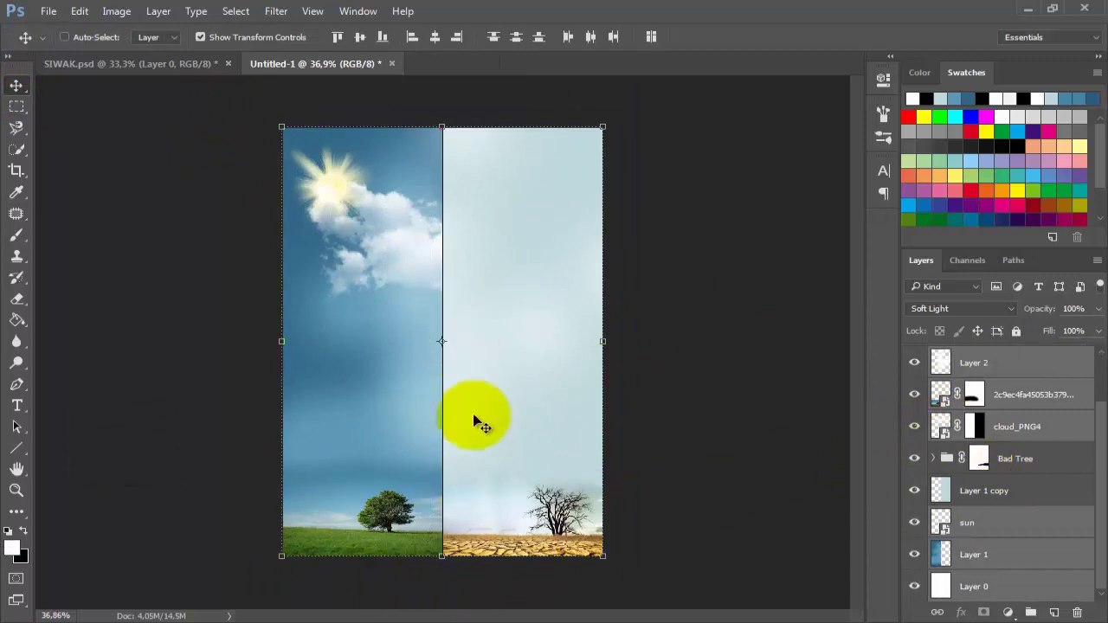
scroll(962, 443, "up", 2)
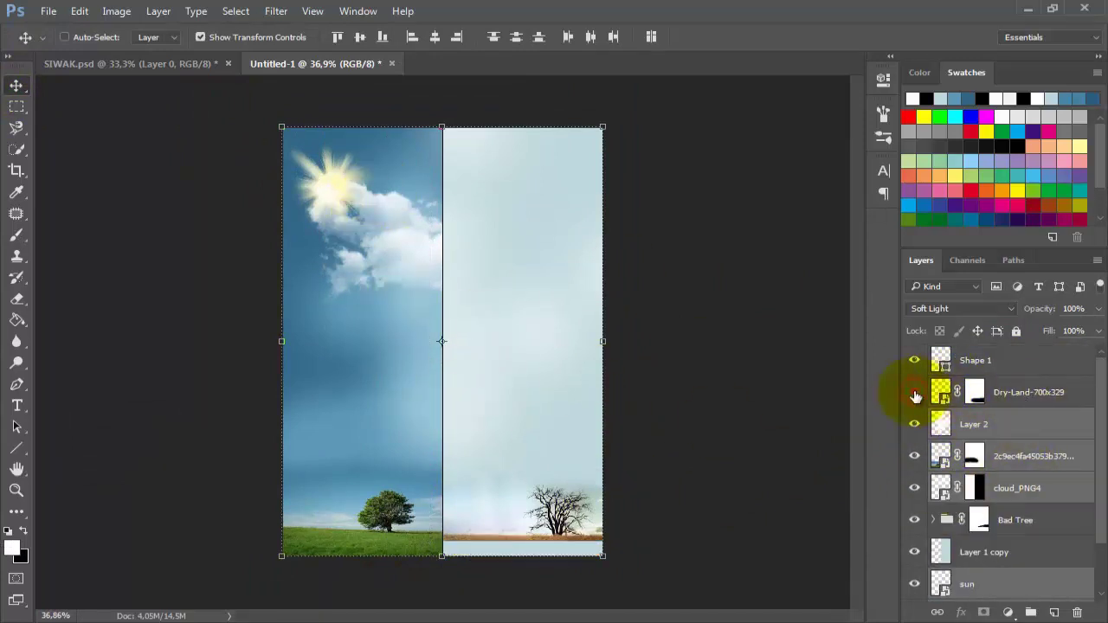
key("ctrl+g")
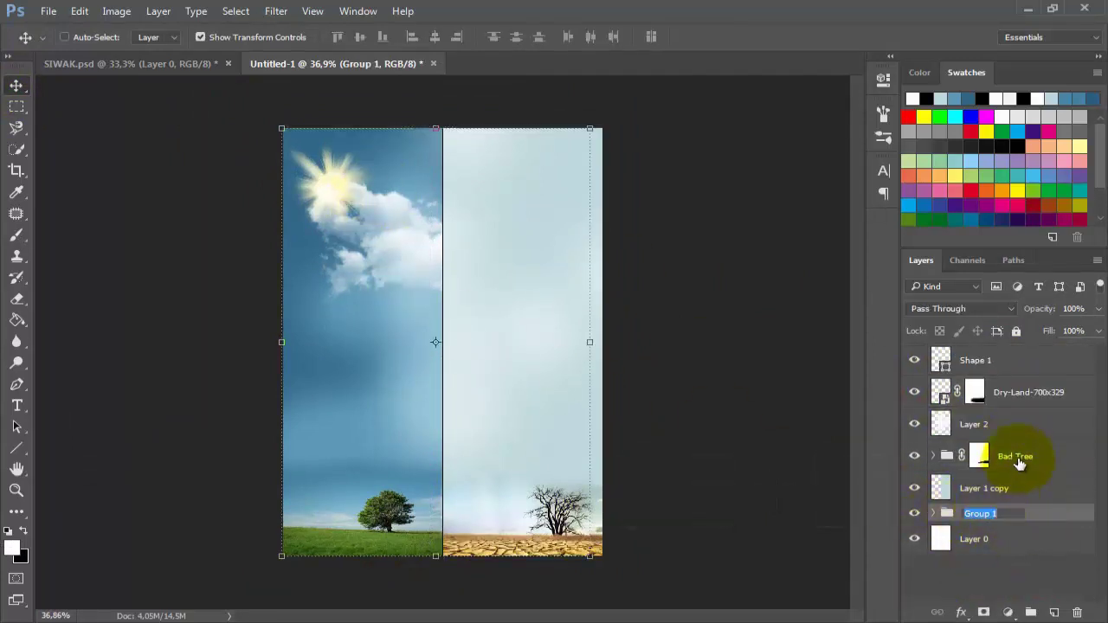
type("Goud")
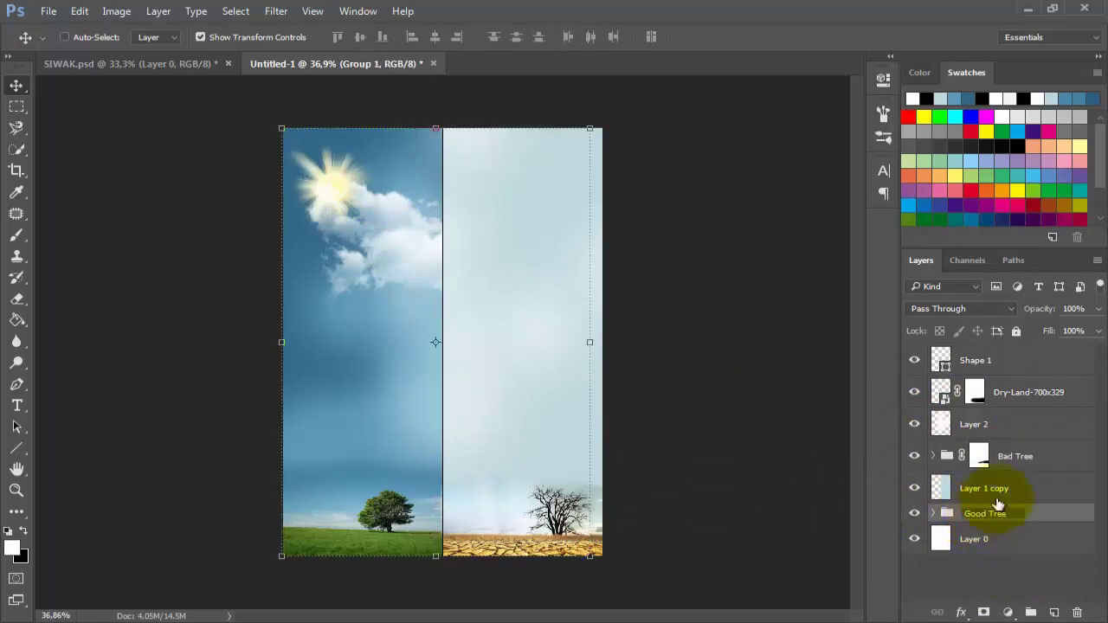
- Group Layer 1 copy, the Bad Tree group and Dry-Land as Bad Tree, and place the new group below Layer 2
left_click(997, 491)
left_click(1007, 459, "ctrl")
left_click(1008, 397, "ctrl")
key("ctrl+g")
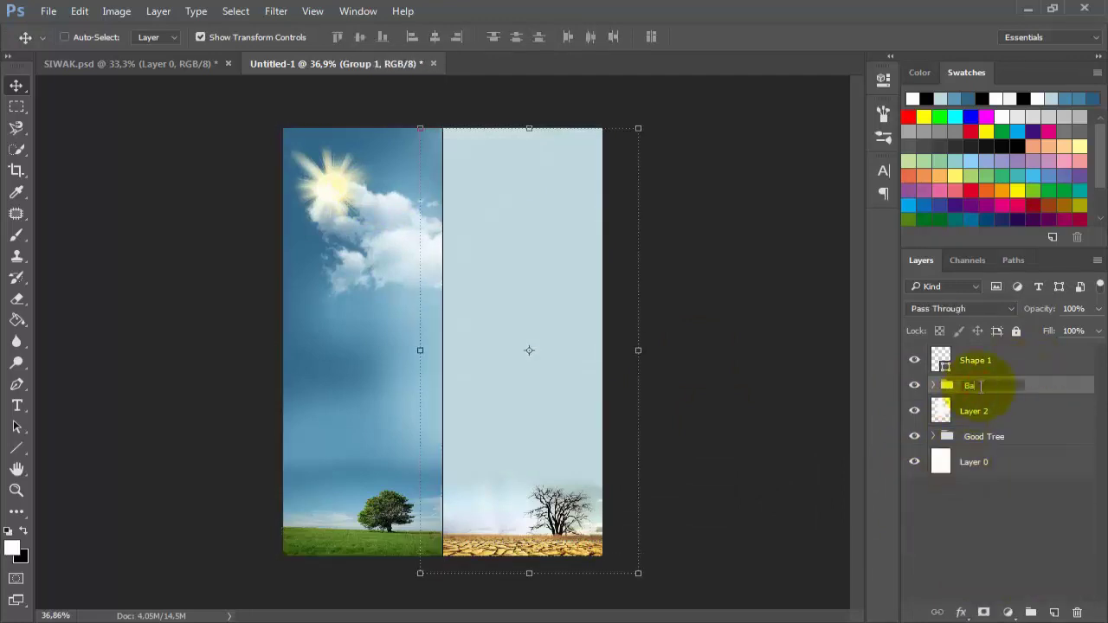
left_click_drag(1065, 384, 1030, 424)
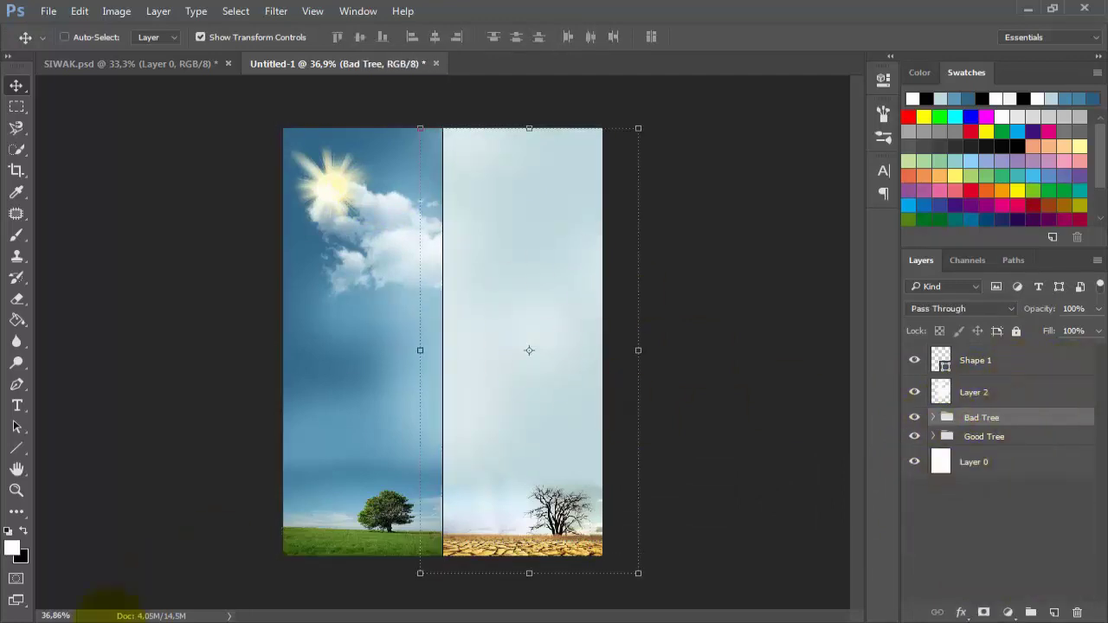
- Place another cloud_PNG4 image from the file folder below Layer 2 and scale it down across the upper part of the divider
left_click(108, 621)
left_click(381, 444)
left_click_drag(767, 225, 448, 208)
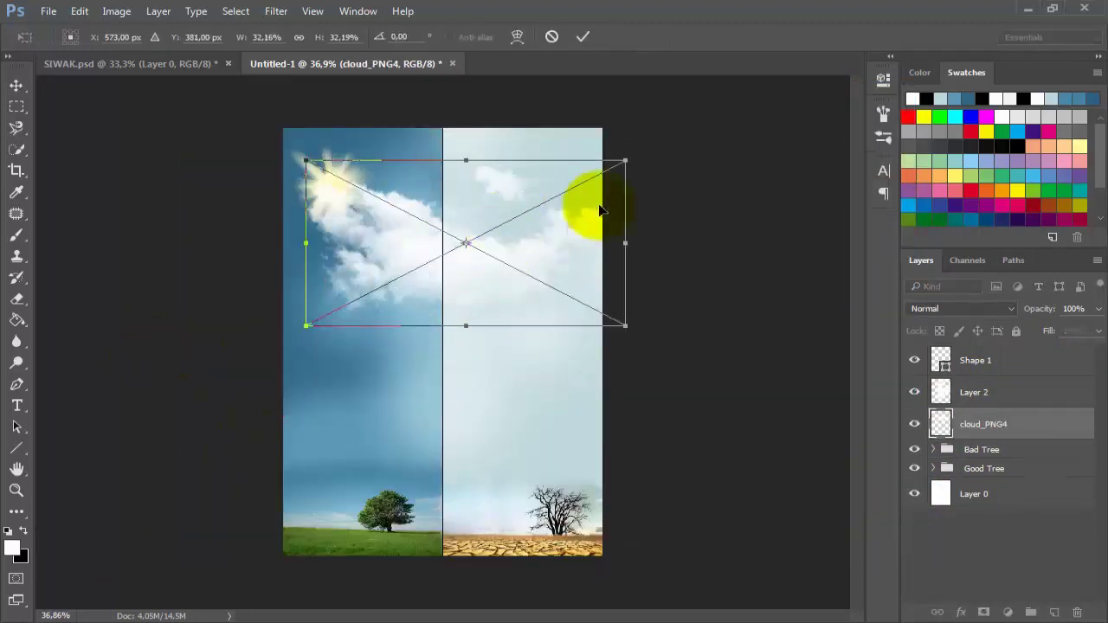
left_click_drag(600, 209, 563, 227)
key("Return")
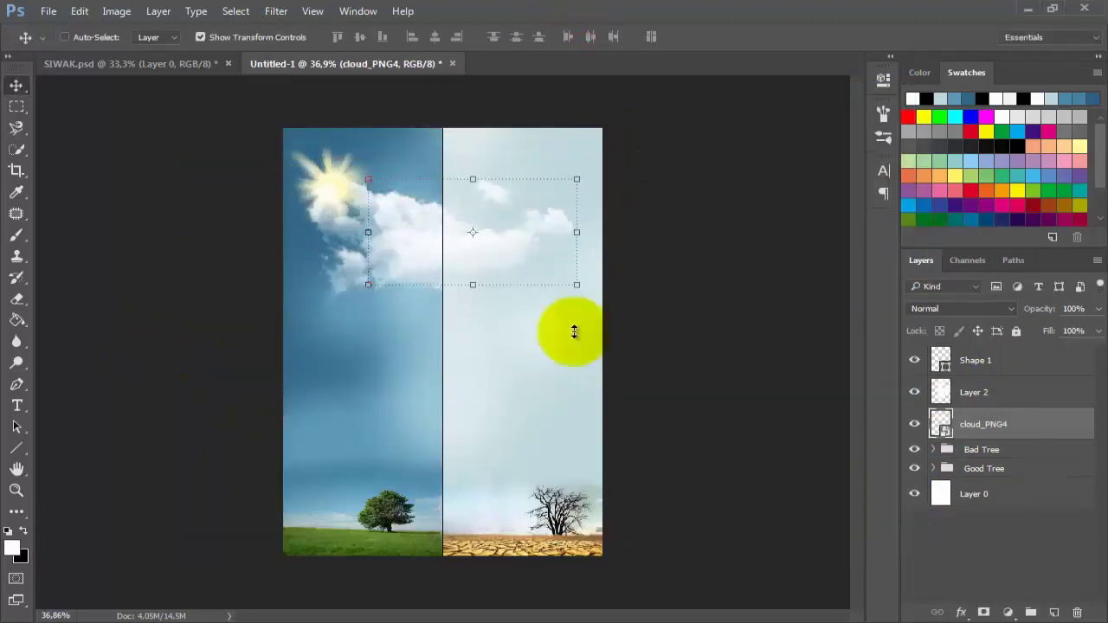
- Mask the new cloud_PNG4 layer to the right half using a selection loaded from Layer 1 copy
left_click(934, 450)
left_click(952, 539, "ctrl")
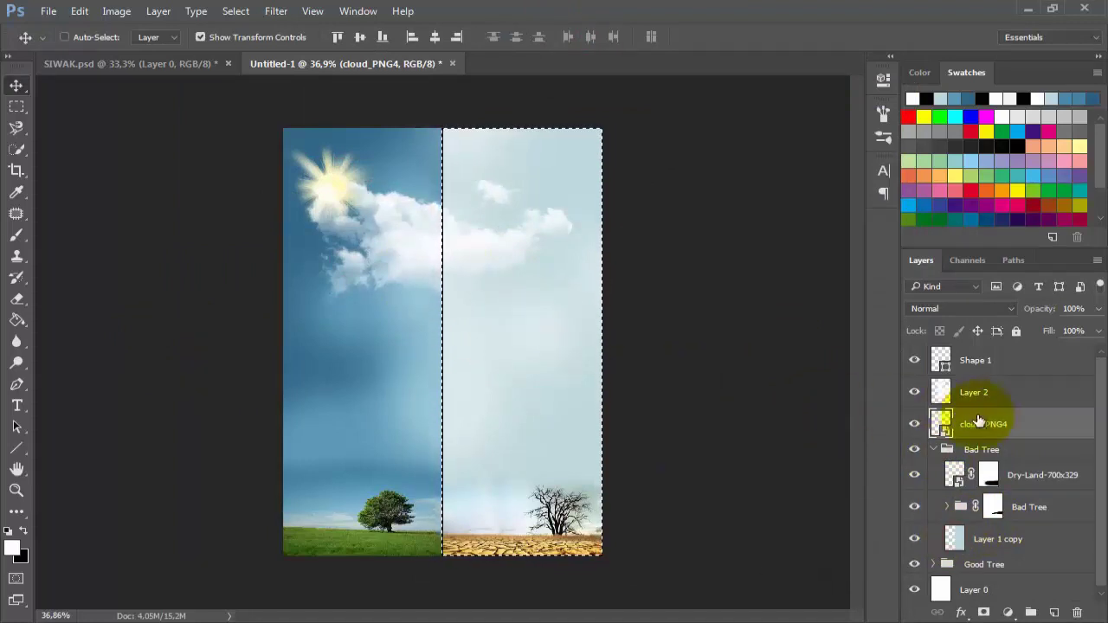
left_click(984, 612)
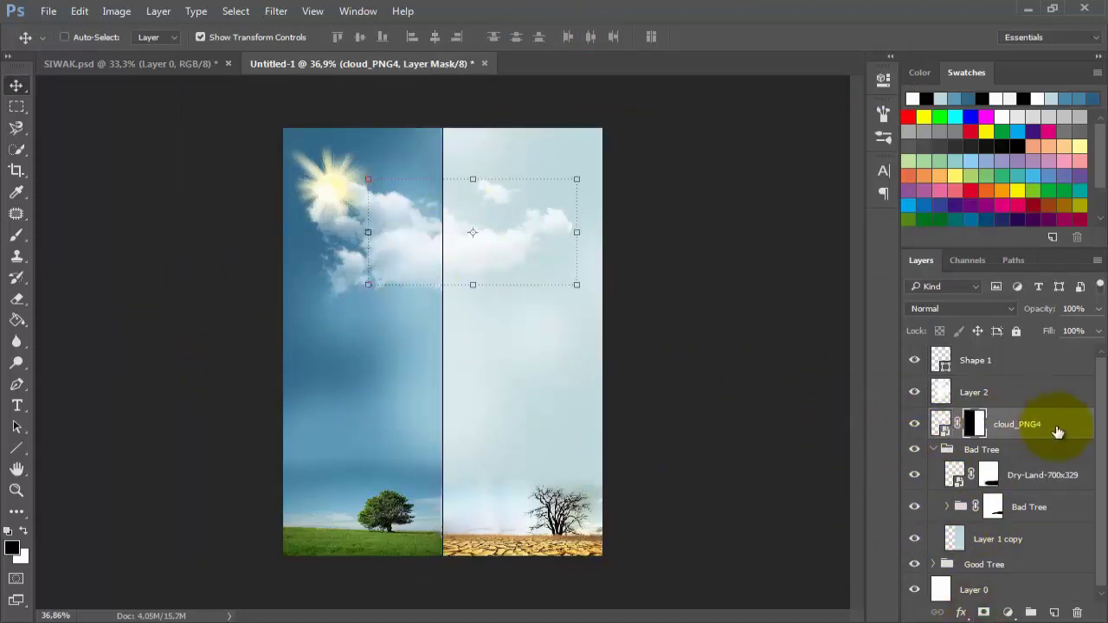
- Invert the new cloud's colours and move its layer into the outer Bad Tree group
left_click_drag(1056, 431, 940, 433)
key("ctrl+i")
key("m")
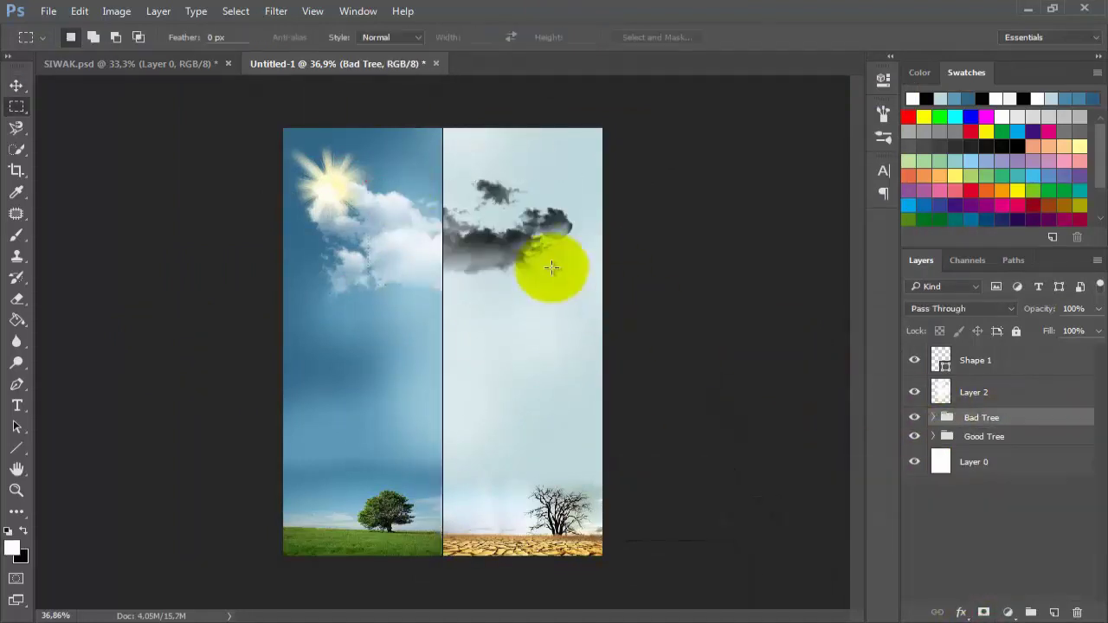
- Create a new layer above Bad Tree and fill the right half with white, using Layer 1 copy's outline as the selection
left_click(1054, 612)
left_click(932, 451)
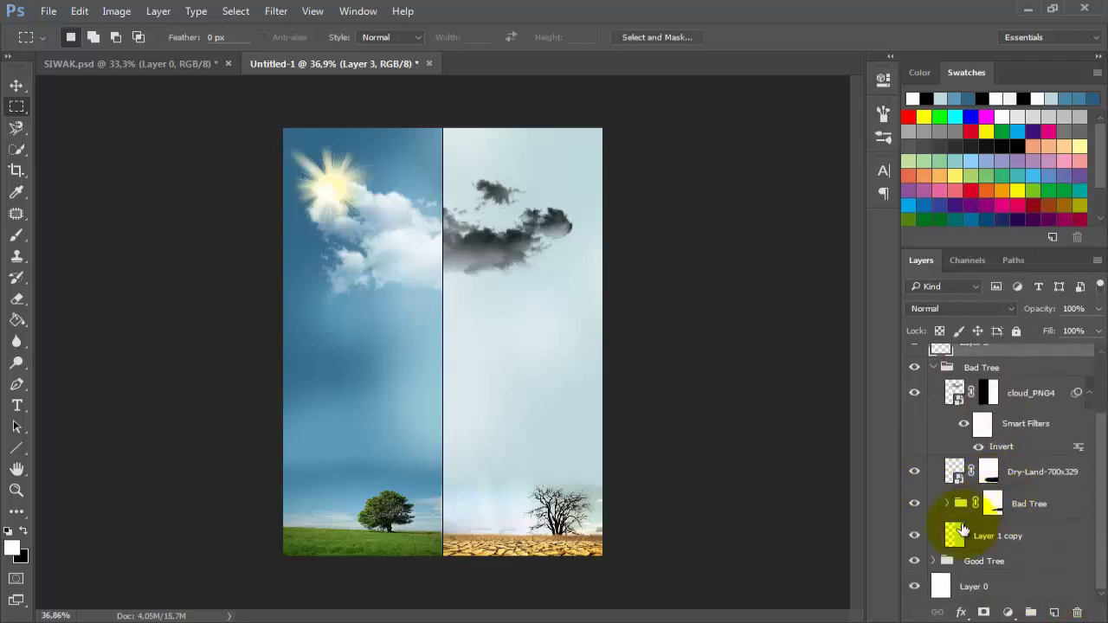
left_click(957, 537, "ctrl")
left_click(932, 367)
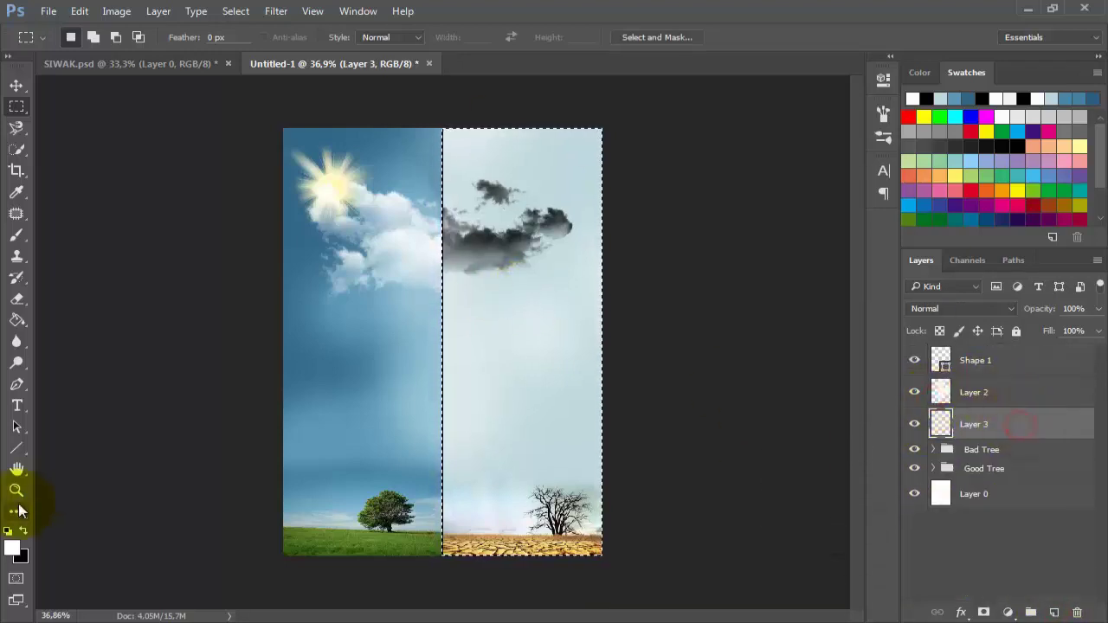
left_click(17, 320)
left_click(495, 364)
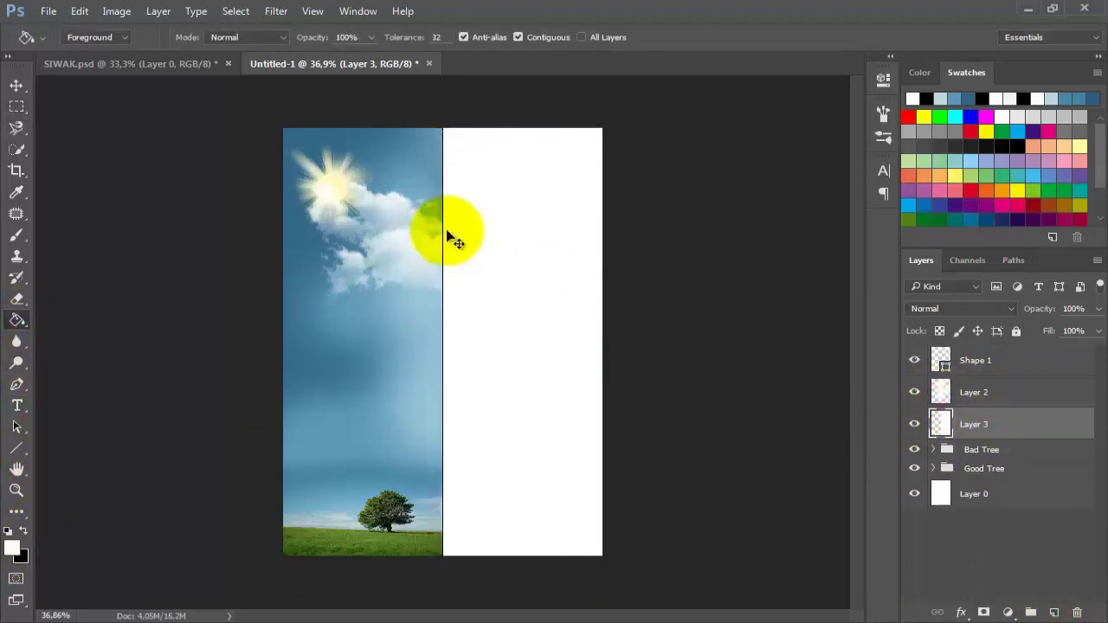
key("ctrl+d")
- Apply the Add Noise filter to the white-filled Layer 3
left_click(276, 11)
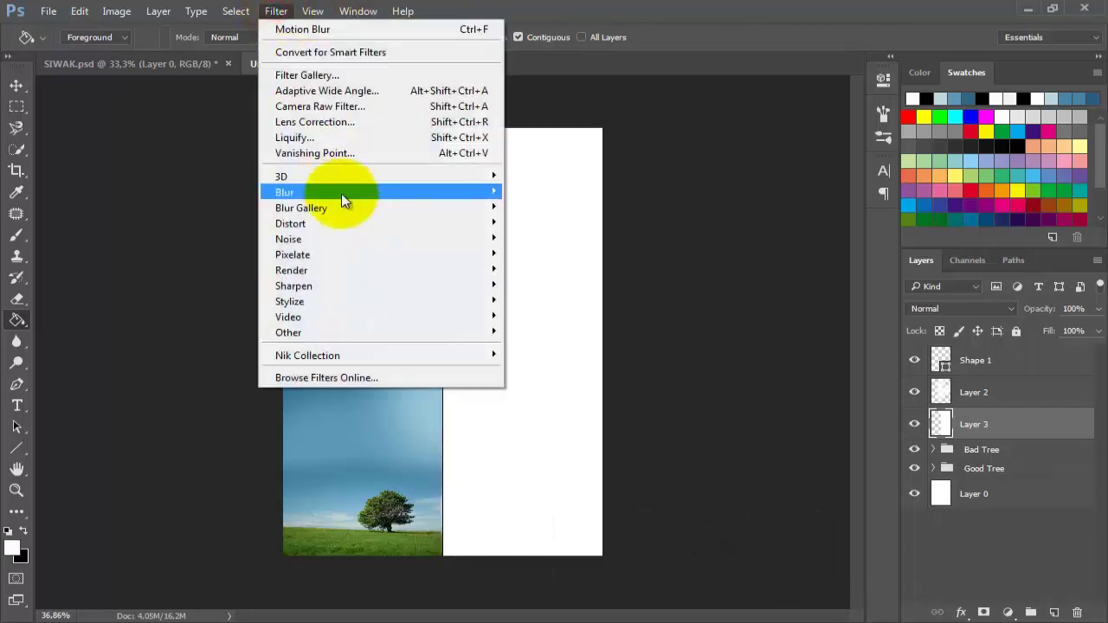
mouse_move(341, 239)
left_click(554, 240)
left_click(645, 126)
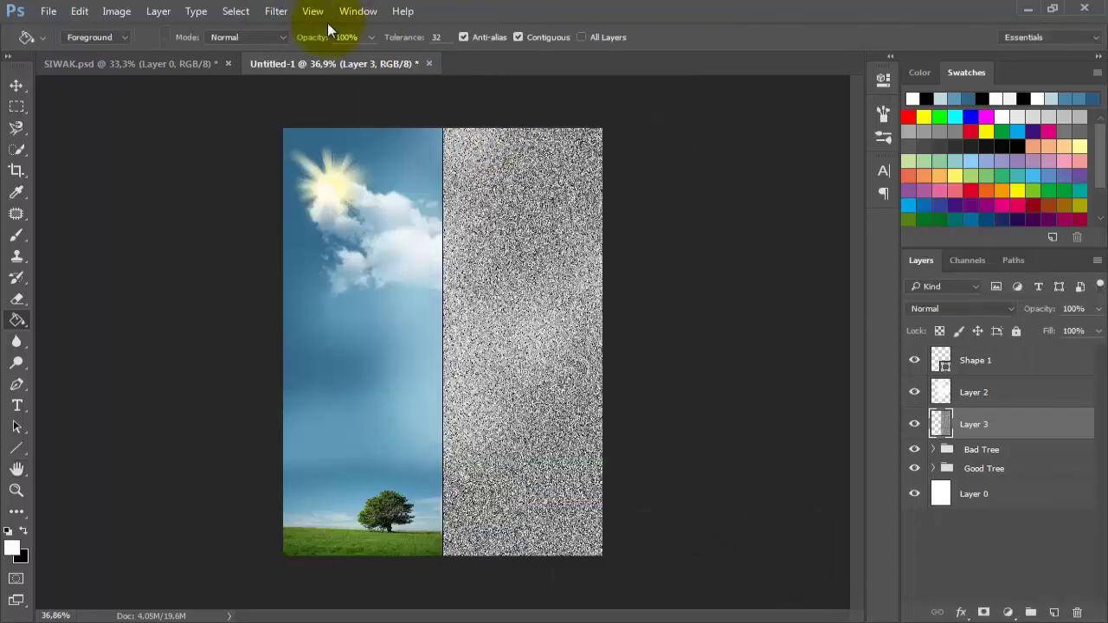
- Apply Motion Blur to Layer 3 at a 70° angle and 100 pixels distance, and set its blend mode to Screen
left_click(277, 10)
mouse_move(435, 193)
left_click(566, 282)
left_click_drag(575, 361, 569, 363)
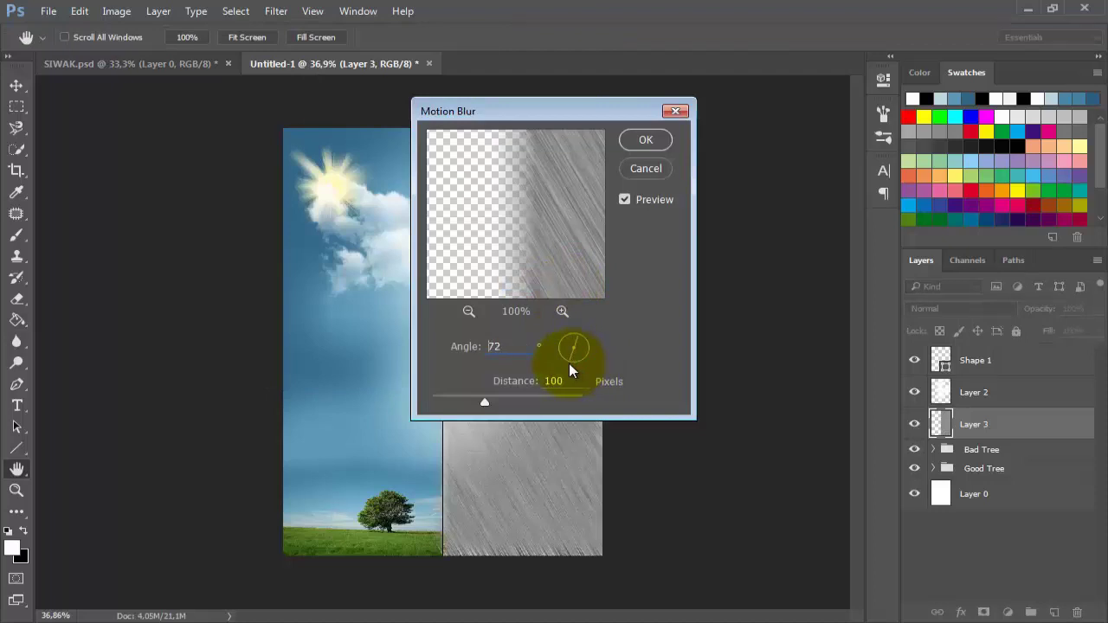
double_click(516, 348)
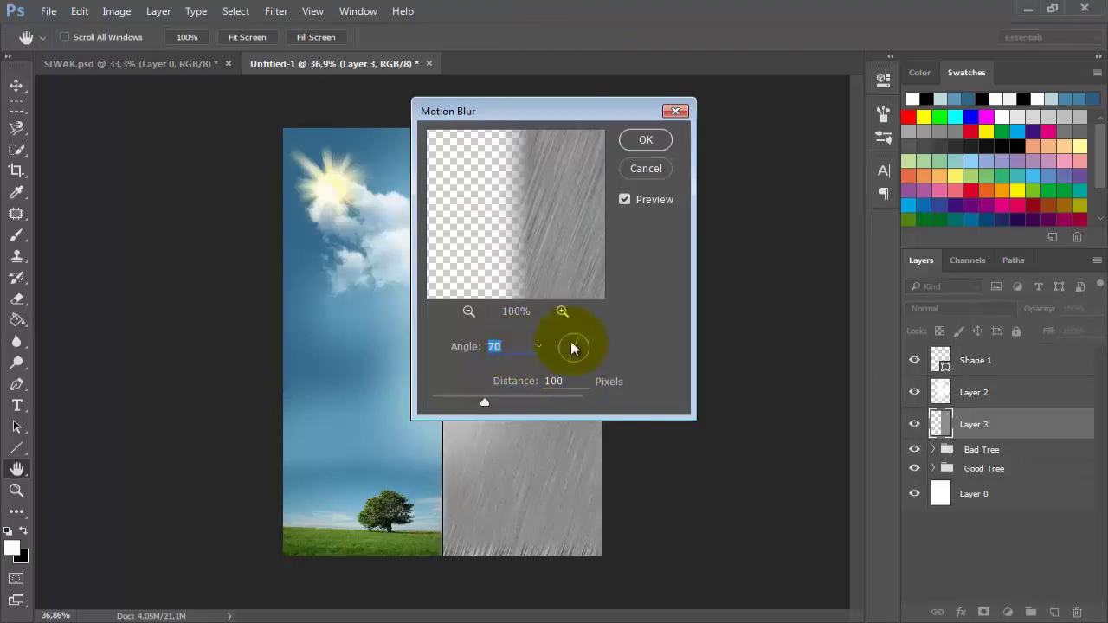
key("Return")
left_click(994, 312)
left_click(934, 422)
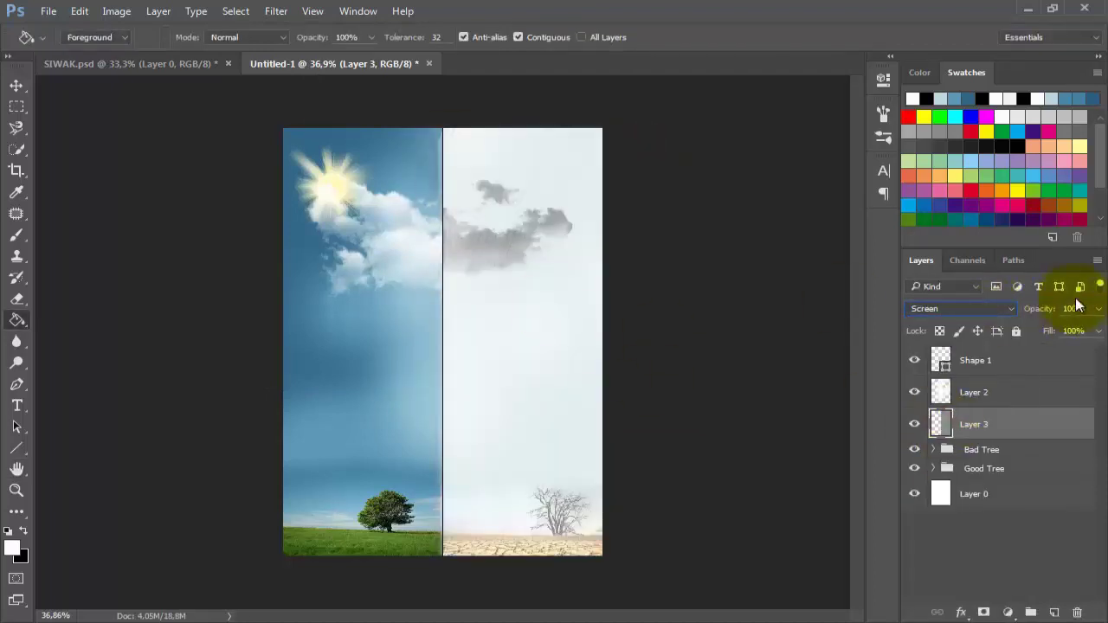
- Lower the opacity of Layer 3 to 40%
left_click(1081, 308)
key("shift+Down")
key("shift+Down")
key("shift+Down")
key("shift+Down")
key("shift+Down")
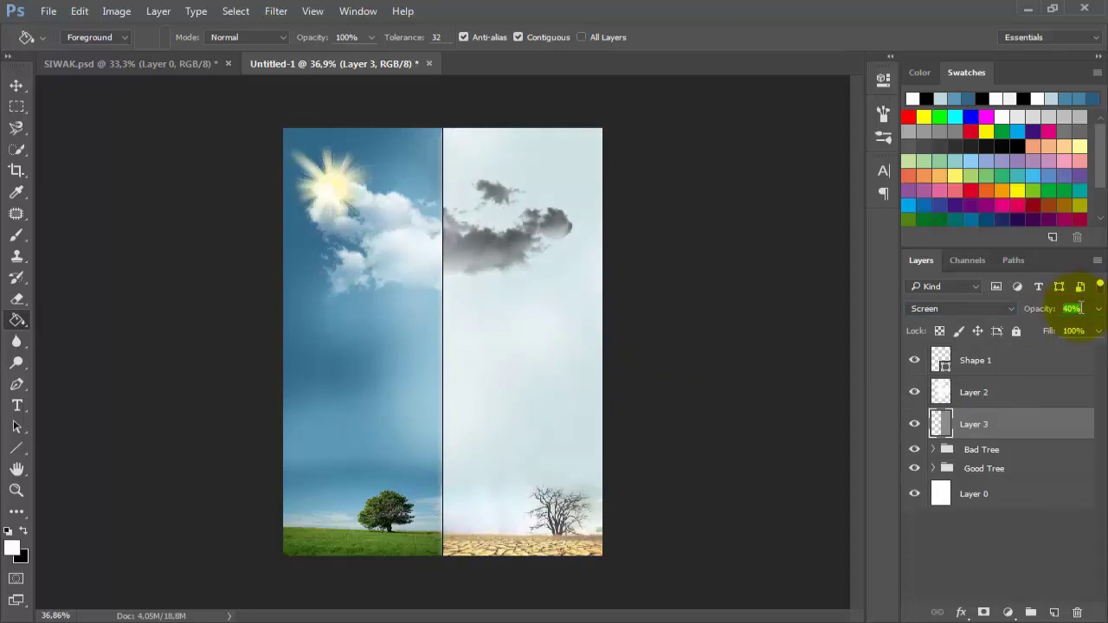
- Place the Birds image from the Tuto folder, scale it down and position the flock above the green tree
left_click(208, 612)
left_click_drag(563, 223, 130, 382)
left_click_drag(456, 330, 501, 286)
left_click_drag(488, 291, 406, 453)
key("Return")
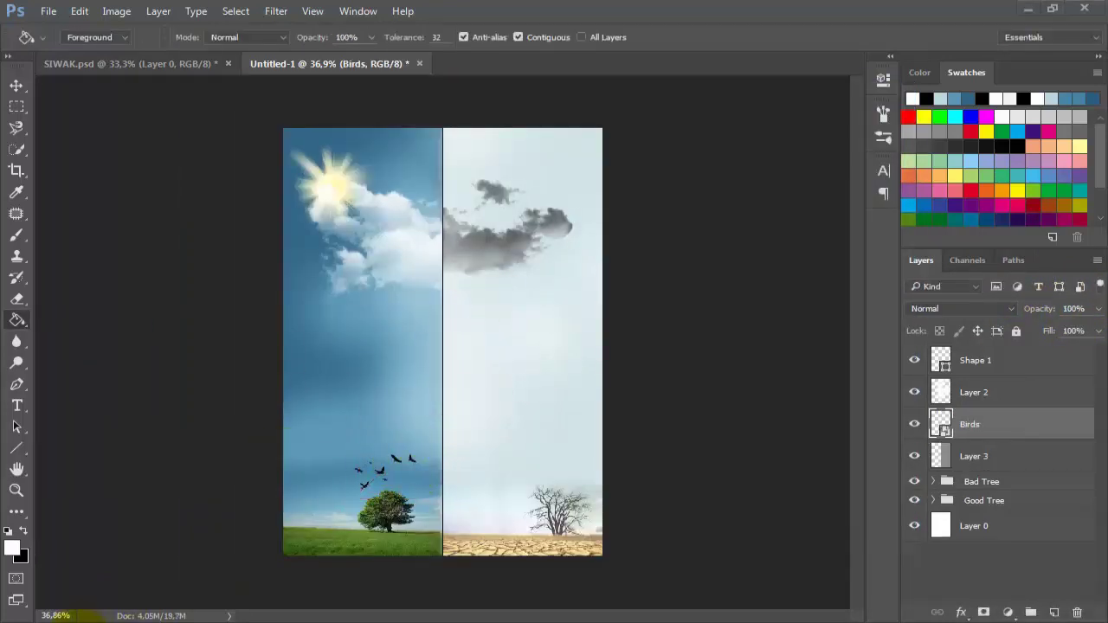
- Place the fire_PNG6001 image and scale it to about 8% at the base of the dead tree
key("alt+Tab")
left_click_drag(470, 321, 571, 483)
scroll(566, 527, "up", 4)
left_click_drag(598, 571, 617, 566)
scroll(623, 545, "up", 4)
scroll(627, 547, "down", 3)
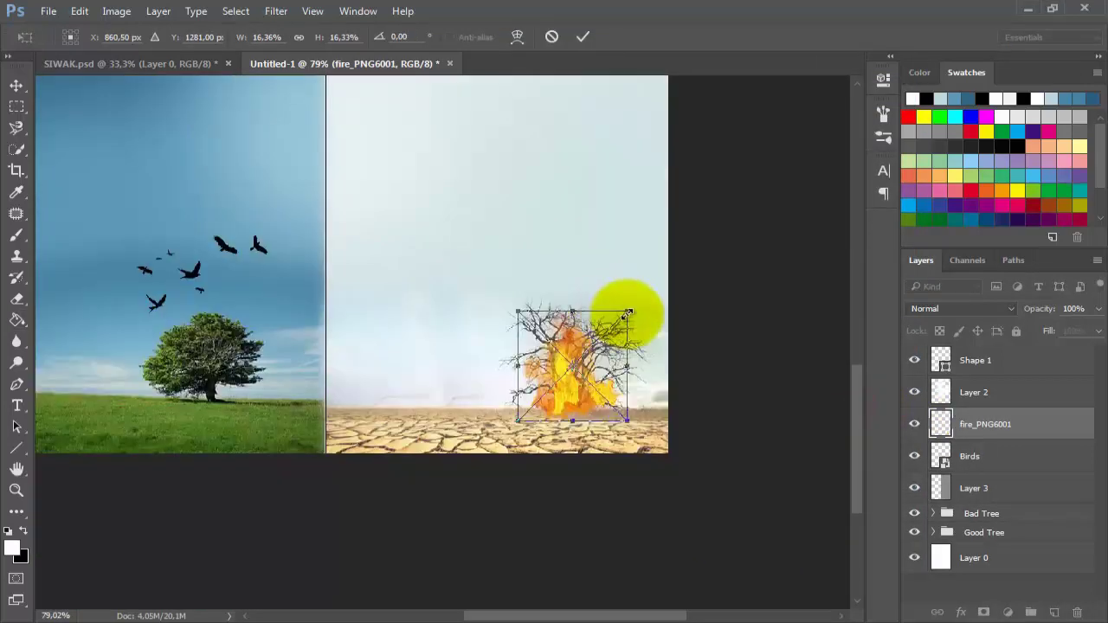
left_click_drag(626, 309, 433, 368)
left_click(581, 35)
- Duplicate the fire onto the cracked ground near the divider, flip it, shrink it and tilt it about 13°
key("ctrl+t")
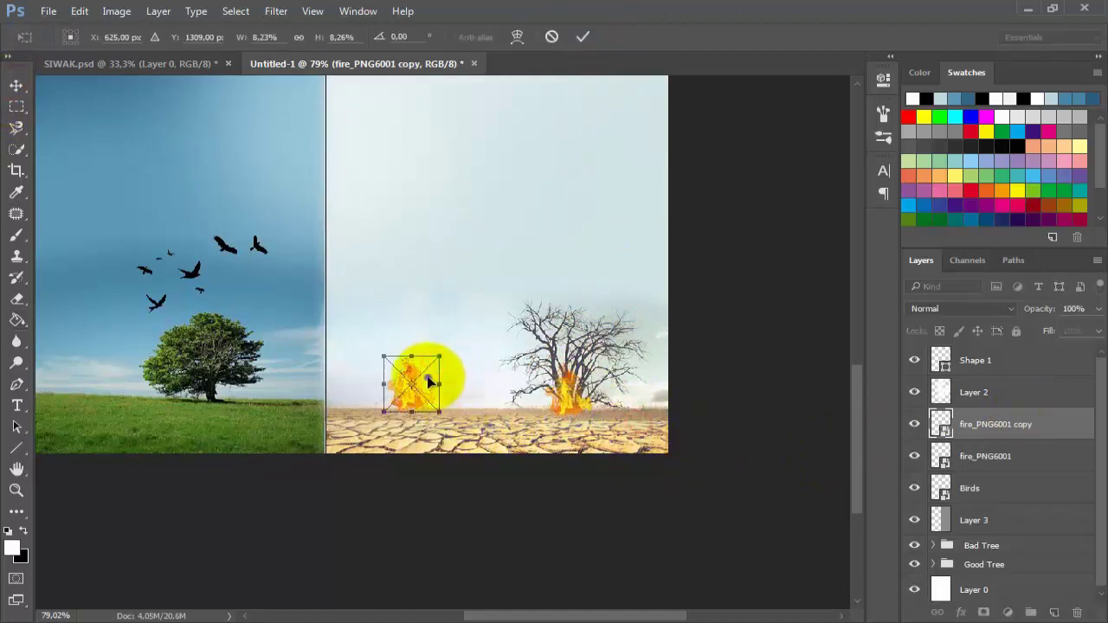
right_click(426, 374)
left_click(520, 348)
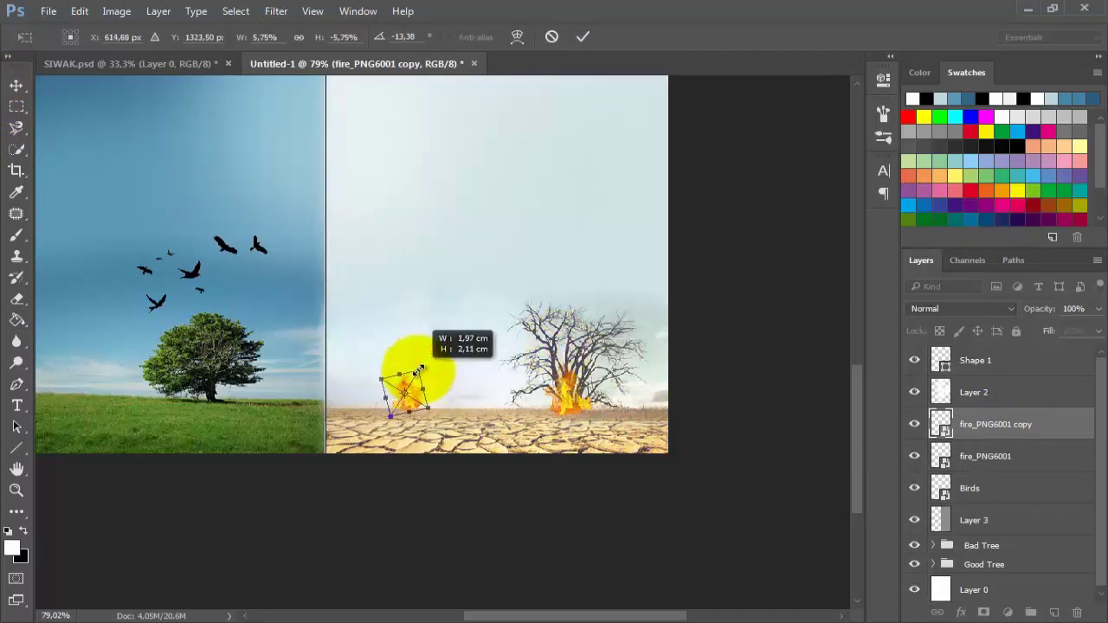
key("Return")
- Move both fire layers into the Bad Tree group and the Birds layer into the Good Tree group
left_click(1044, 457, "shift")
left_click_drag(1044, 457, 984, 541)
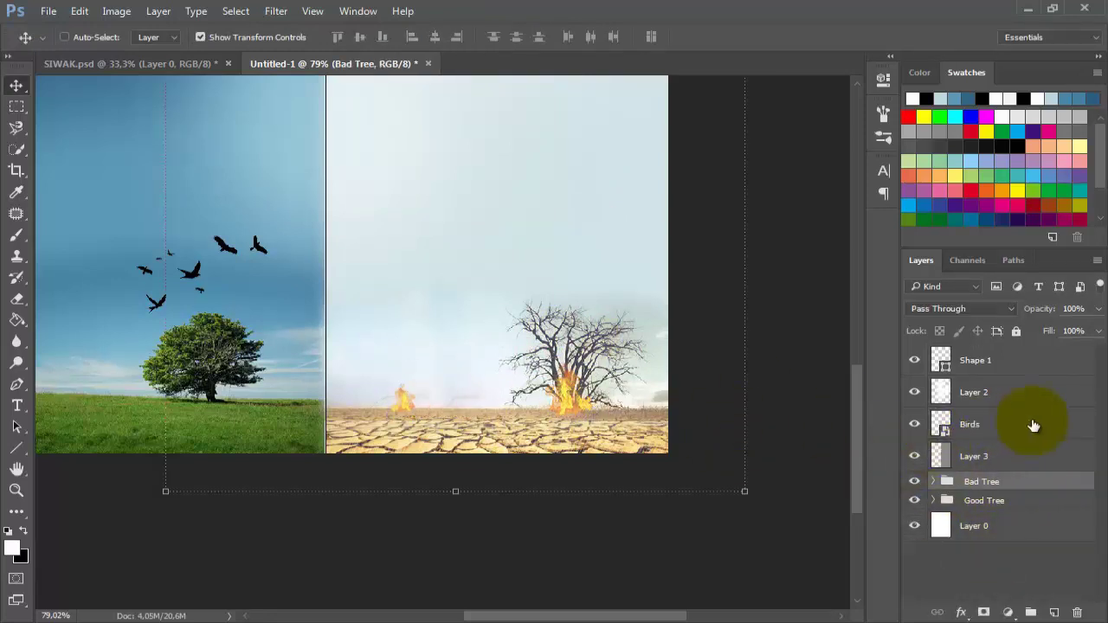
left_click_drag(1032, 425, 987, 502)
key("ctrl+0")
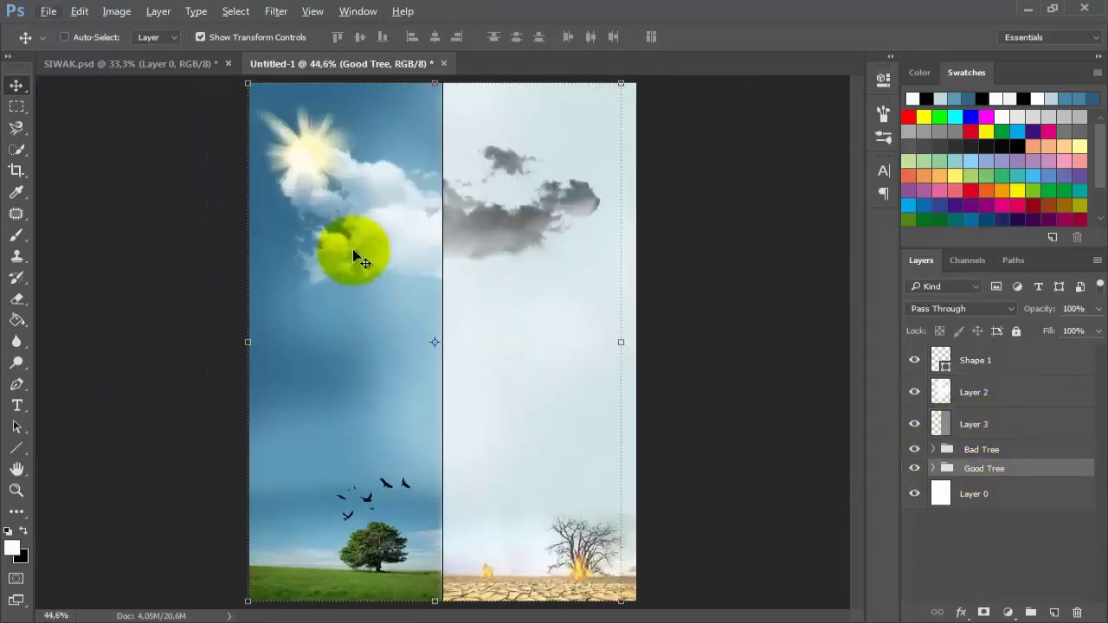
- Place the SIWAK stick image above Layer 3, rotate it upright with the bristles up, and enlarge it near the centre
left_click(1015, 426)
left_click(192, 618)
left_click_drag(669, 329, 129, 328)
left_click_drag(574, 319, 471, 441)
left_click_drag(468, 231, 580, 115)
left_click_drag(470, 216, 473, 258)
scroll(447, 290, "down", 1)
left_click(583, 36)
key("ctrl+0")
- Quick-select the siwak stick and refine its edge with Smooth 10, Feather 1.0 px, Contrast 5% and Shift Edge -80%
left_click(17, 148)
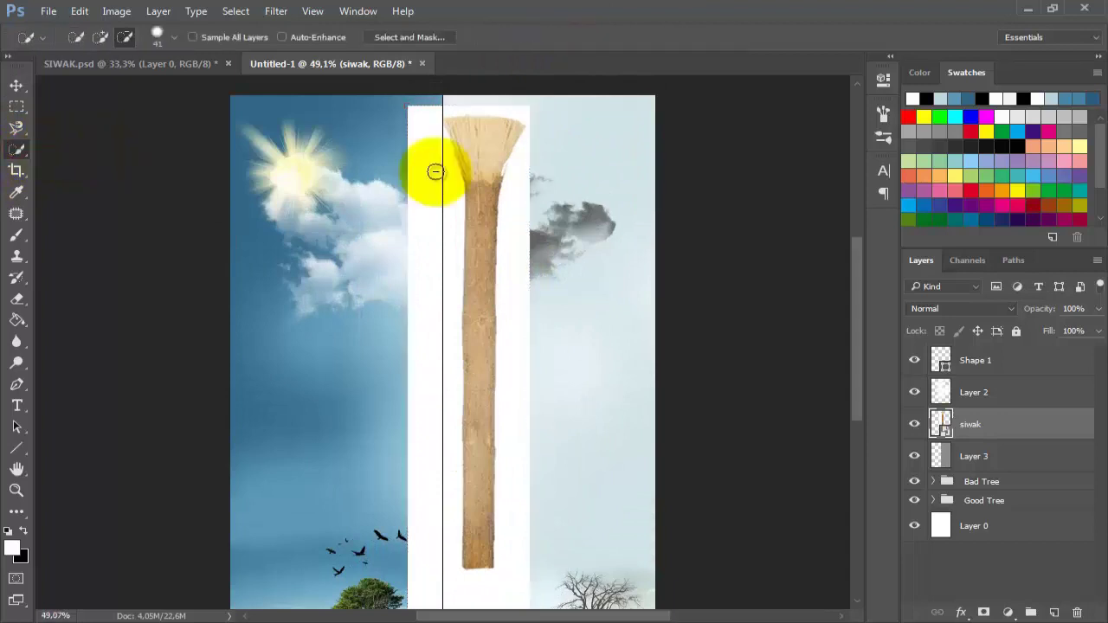
left_click_drag(471, 143, 480, 477)
scroll(450, 406, "down", 1)
left_click(411, 38)
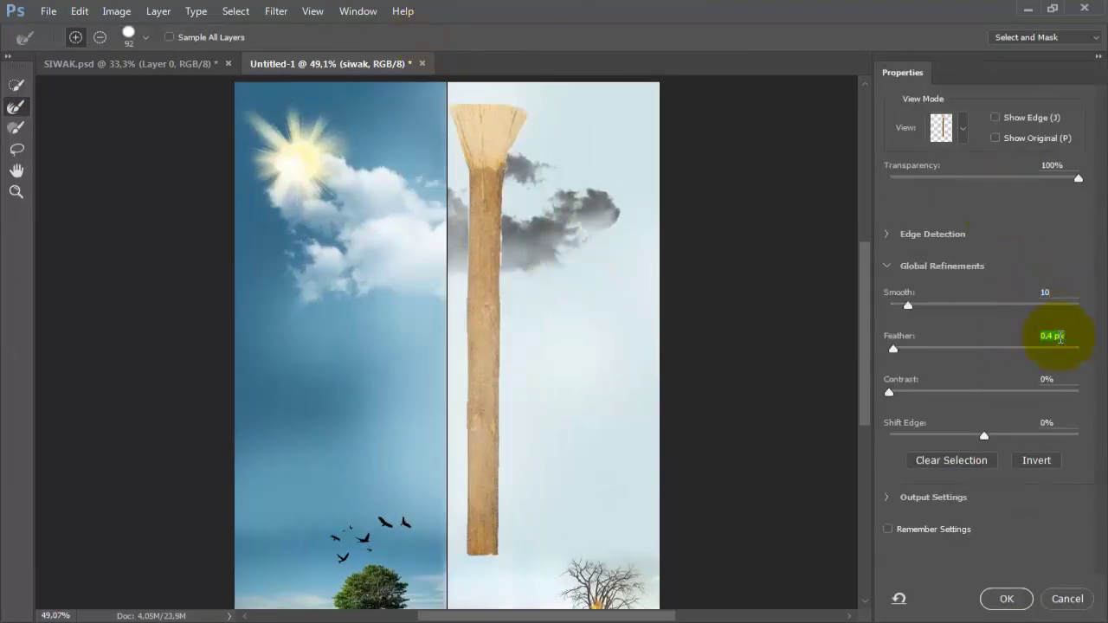
key("Up")
left_click(1060, 424)
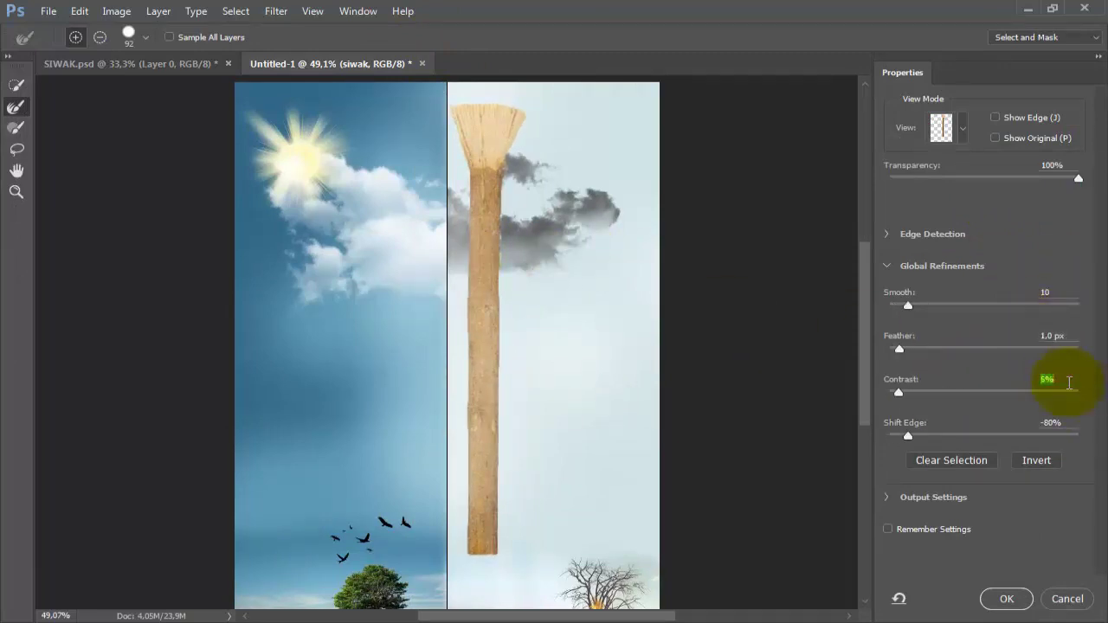
left_click(1009, 599)
- Mask the siwak layer to the refined selection and move the stick onto the central dividing line
left_click(17, 84)
left_click_drag(452, 129, 453, 196)
scroll(451, 180, "up", 5)
scroll(458, 204, "down", 4)
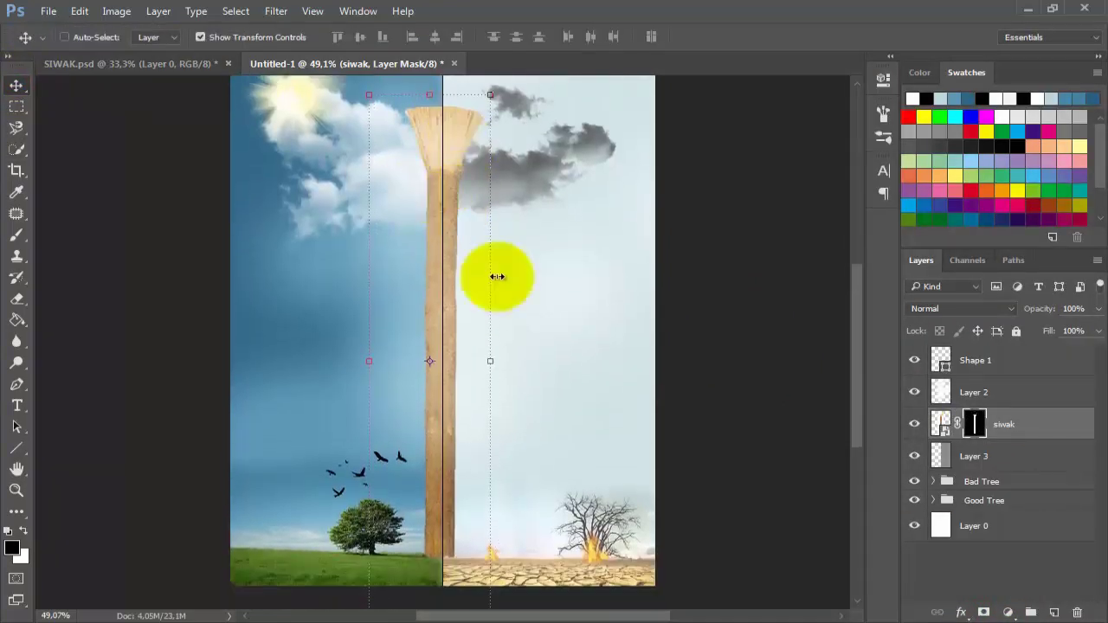
- Place the ciggie image above siwak, rotate it -90° so the cigarette stands upright, and flip it horizontally
key("alt+Tab")
left_click_drag(650, 221, 258, 290)
left_click_drag(620, 143, 574, 185)
right_click(524, 264)
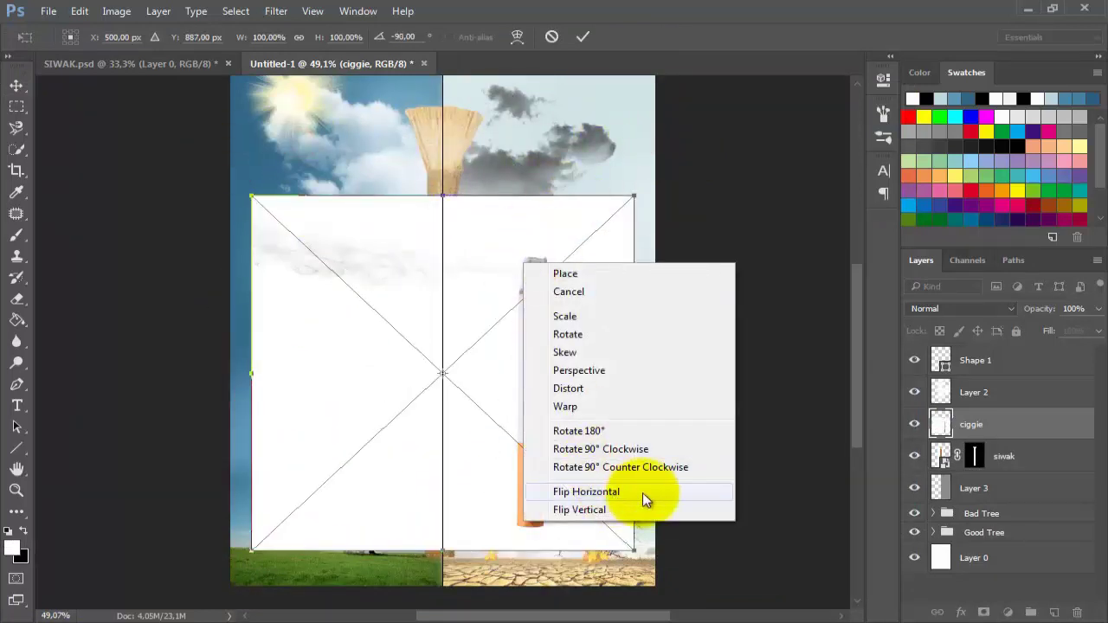
left_click(642, 493)
left_click(583, 37)
scroll(490, 293, "down", 1)
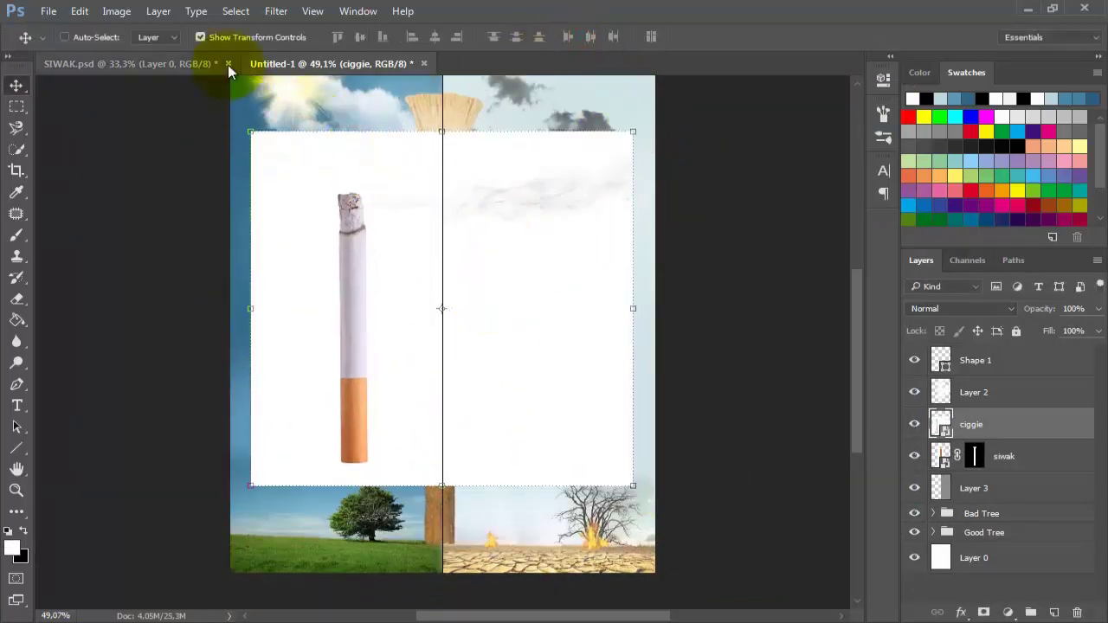
- Select the ciggie image's white background with Color Range at reduced fuzziness, add a layer mask and invert it
left_click(236, 10)
left_click(257, 166)
left_click(311, 146)
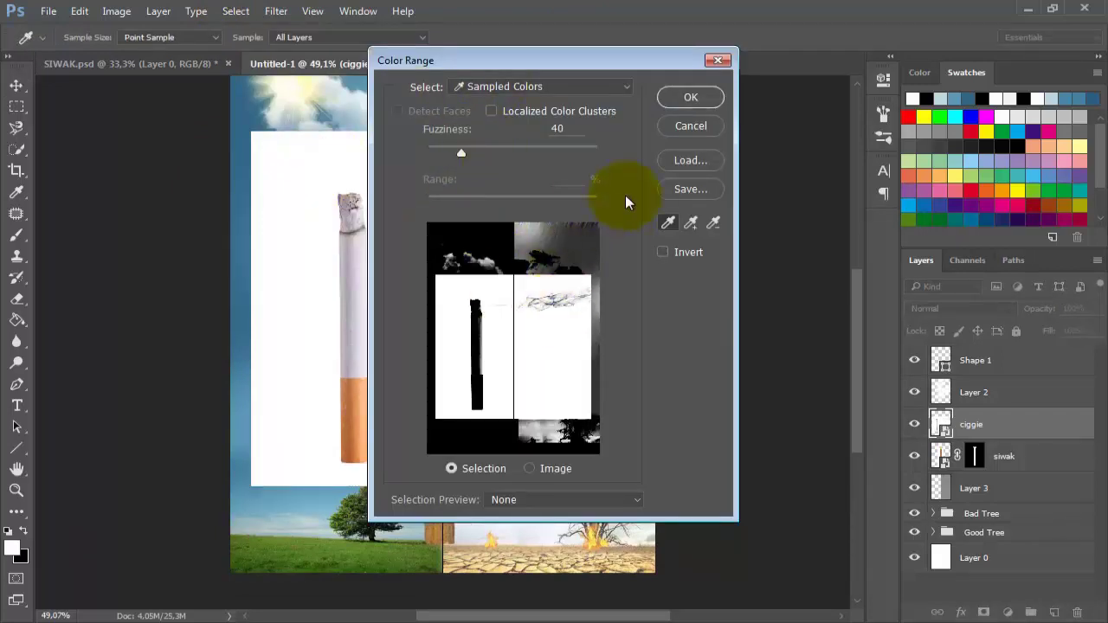
left_click_drag(460, 152, 439, 158)
key("Return")
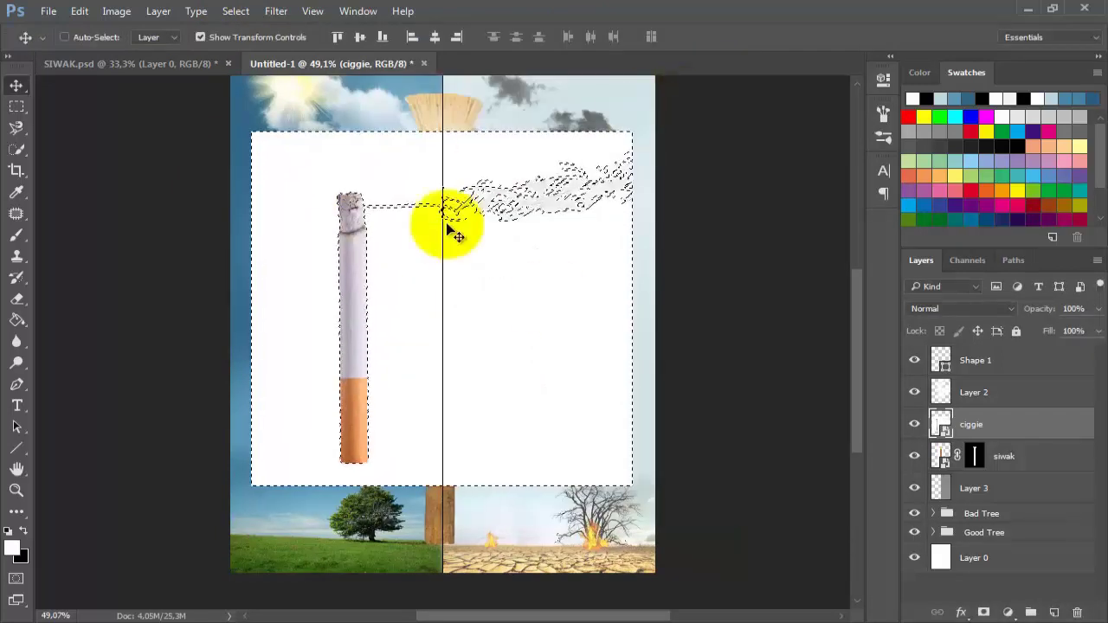
left_click(983, 612)
key("ctrl+i")
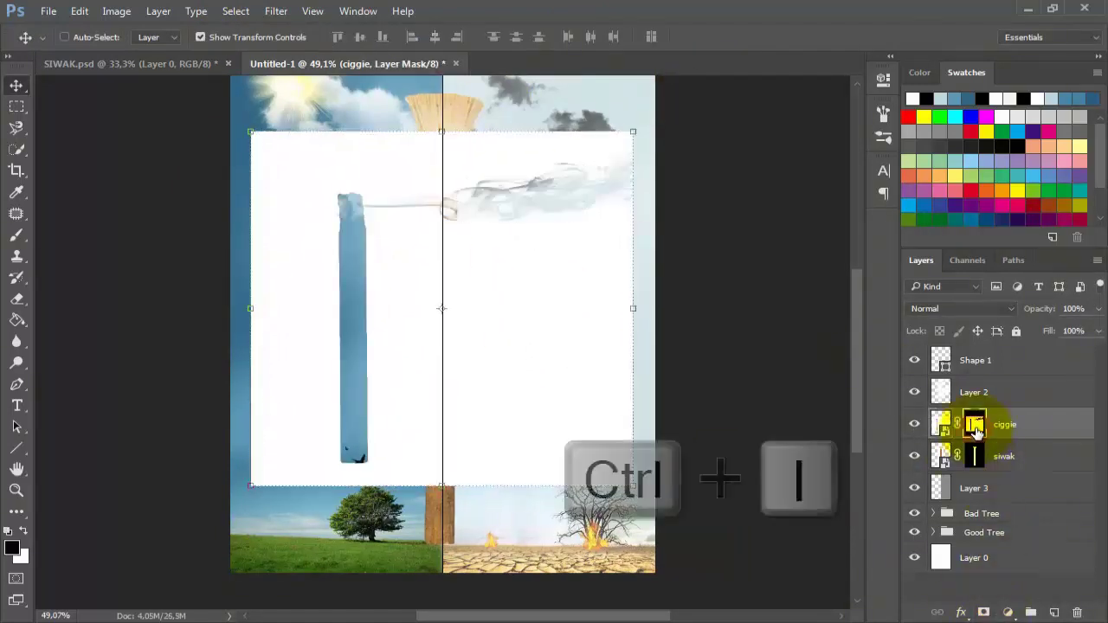
- Scale the cigarette to about 149% and position it over the stick on the dividing line
left_click_drag(420, 194, 513, 276)
left_click_drag(724, 215, 765, 174)
scroll(814, 130, "down", 4)
left_click_drag(488, 300, 456, 304)
key("Down")
key("Down")
key("Left")
key("Left")
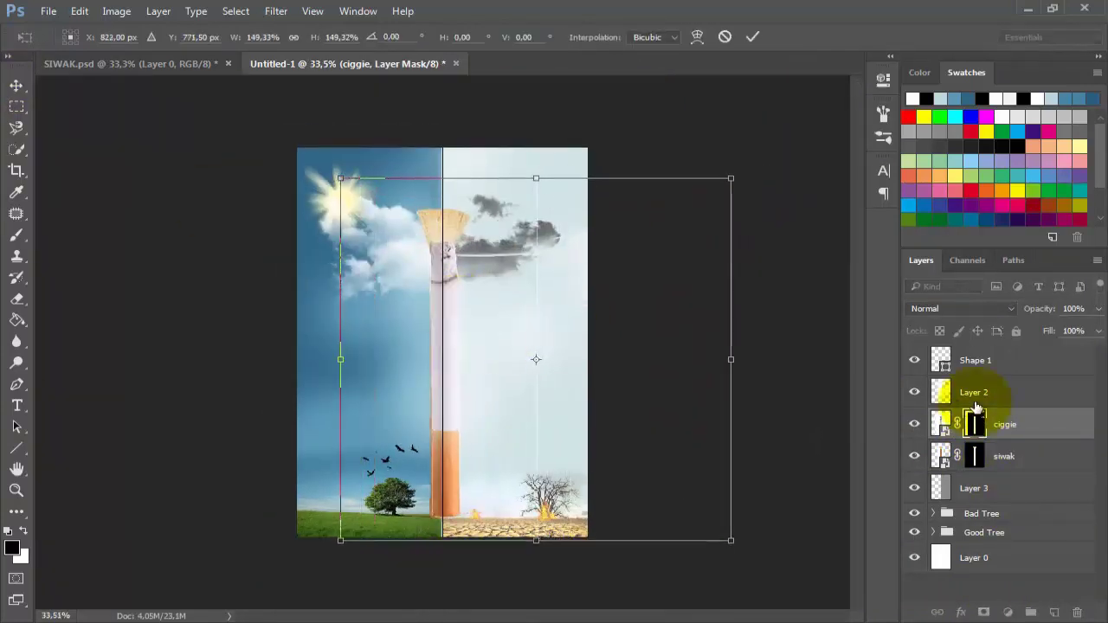
left_click(753, 37)
- Scale the siwak layer to about 89% and line the stick up behind the cigarette
left_click(1043, 452)
left_click_drag(475, 201, 465, 241)
left_click_drag(411, 280, 387, 282)
scroll(416, 500, "up", 3)
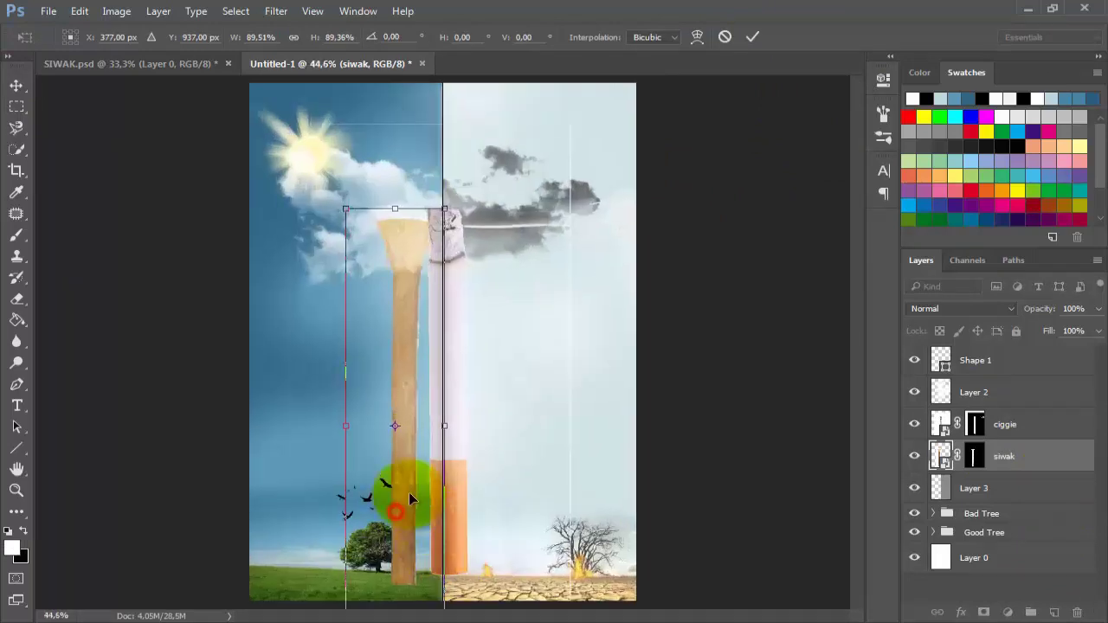
left_click_drag(409, 498, 443, 487)
left_click(753, 37)
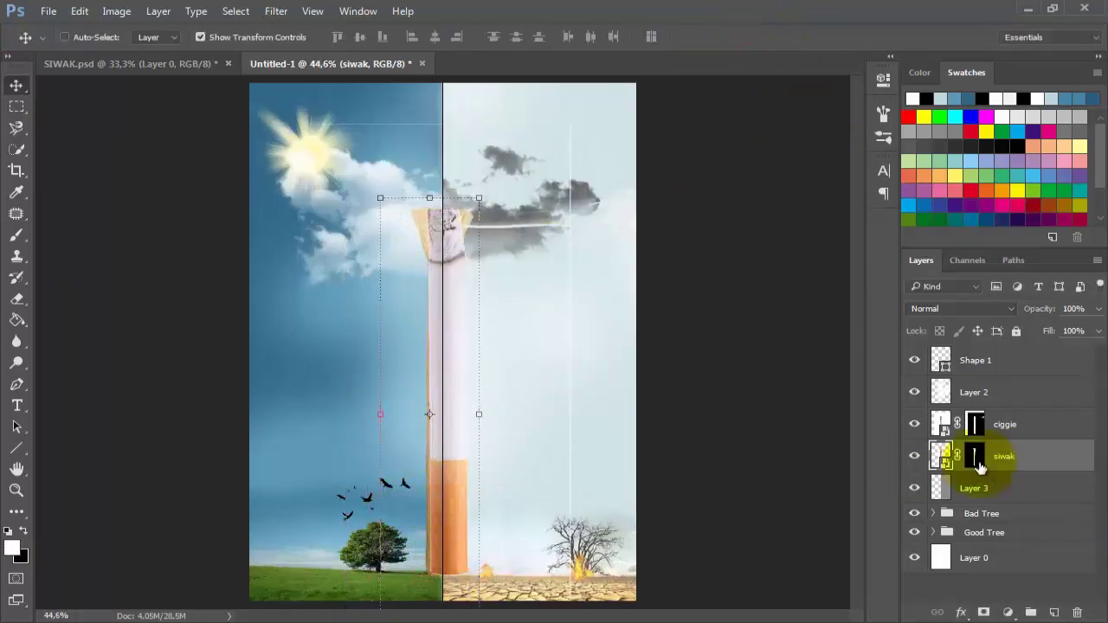
- Paint black on the ciggie layer mask to hide the leftover white edge lines around the cigarette
left_click(974, 424)
key("ctrl+plus")
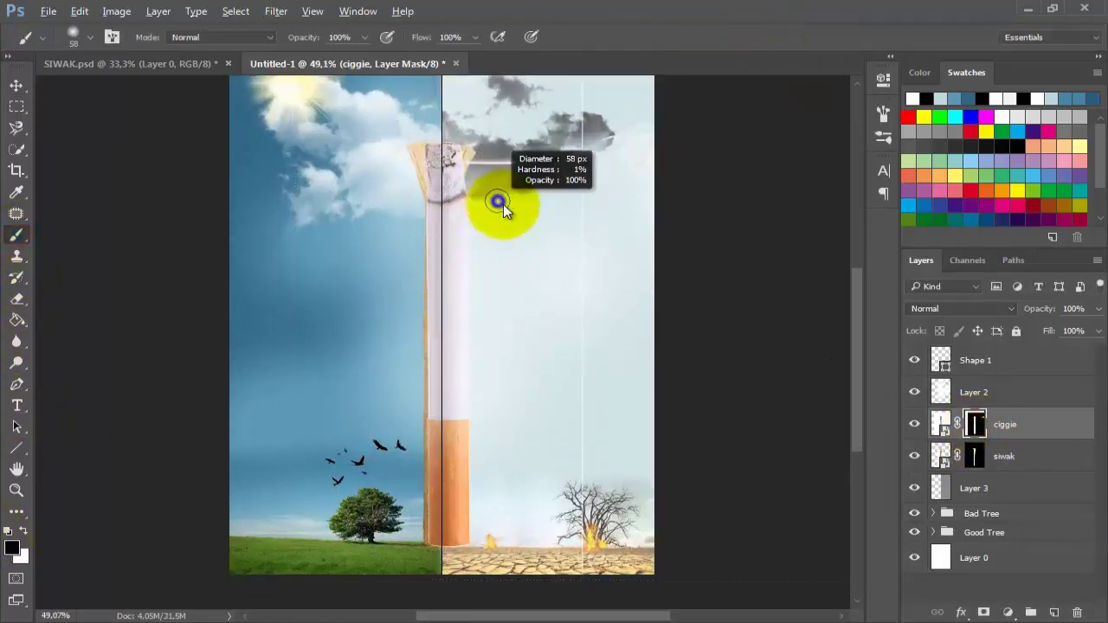
left_click_drag(583, 210, 591, 465)
left_click_drag(590, 582, 292, 514)
left_click_drag(326, 196, 324, 387)
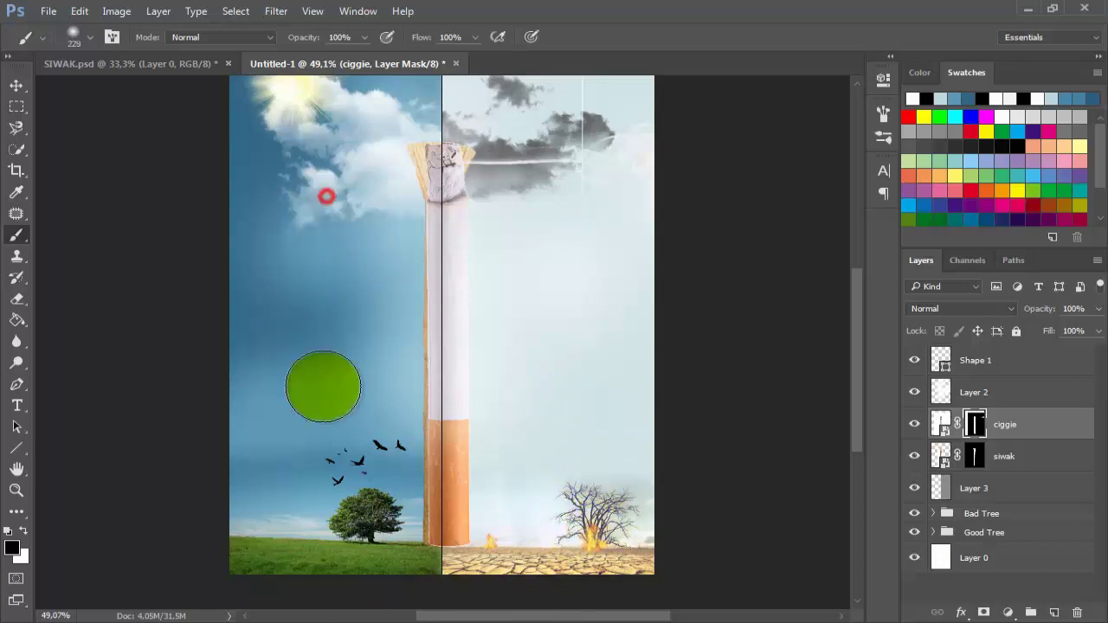
scroll(323, 381, "up", 3)
mouse_move(598, 163)
left_mouse_down()
mouse_move(437, 149)
mouse_move(258, 444)
left_mouse_up()
left_click_drag(577, 314, 579, 323)
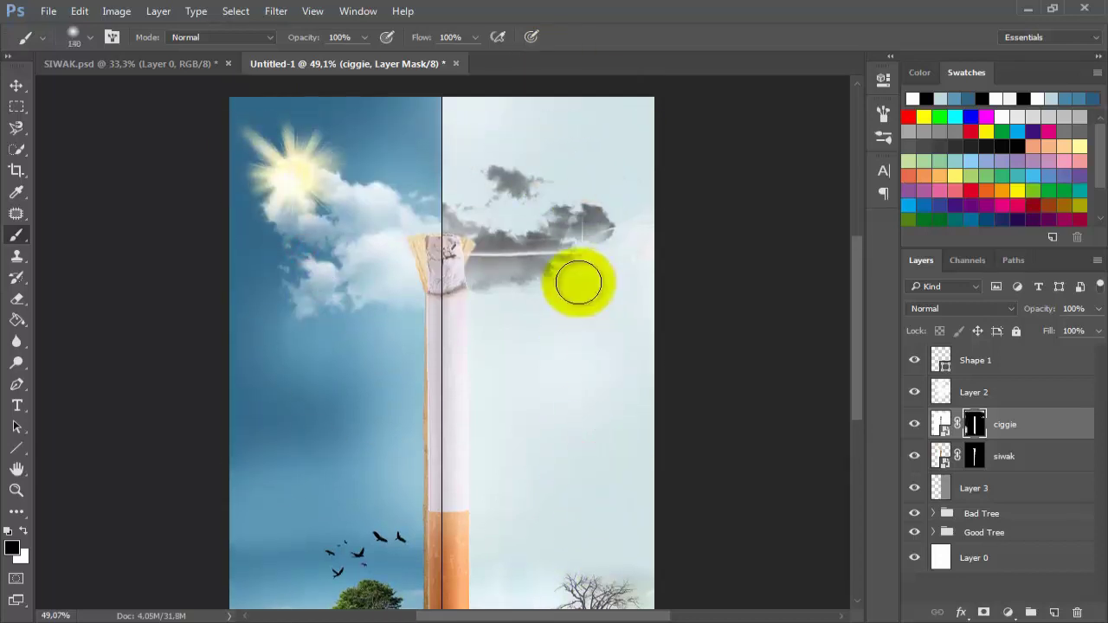
scroll(494, 502, "down", 5)
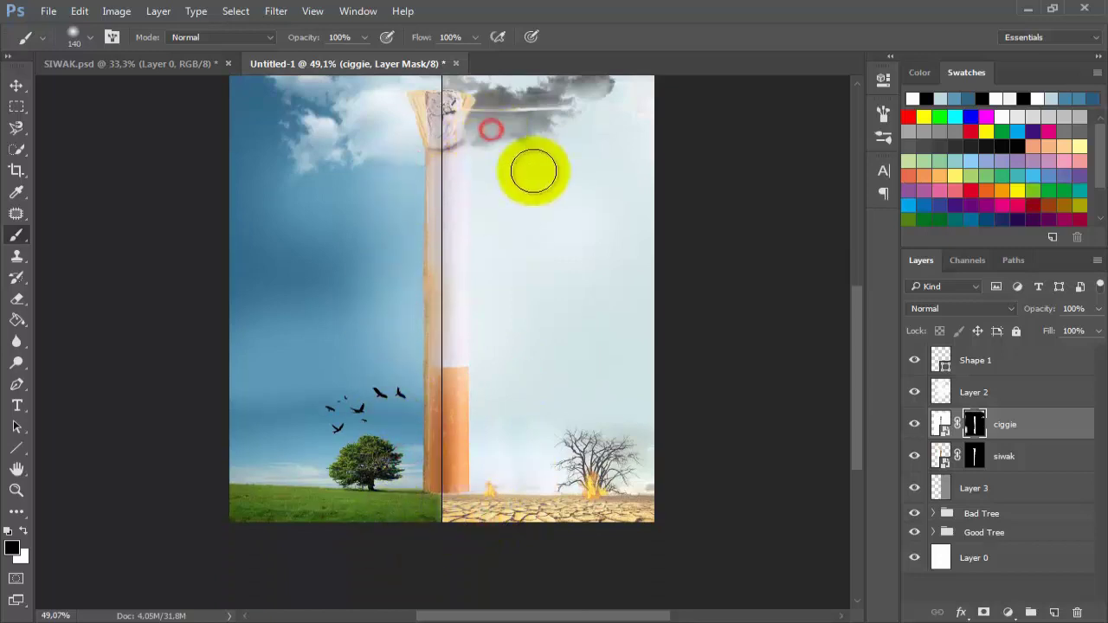
- Nudge the cigarette slightly left to line it up with the siwak stick
scroll(467, 238, "up", 5)
key("v")
scroll(469, 376, "down", 4)
key("shift+Left")
key("shift+Left")
key("shift+Left")
key("shift+Right")
key("shift+Right")
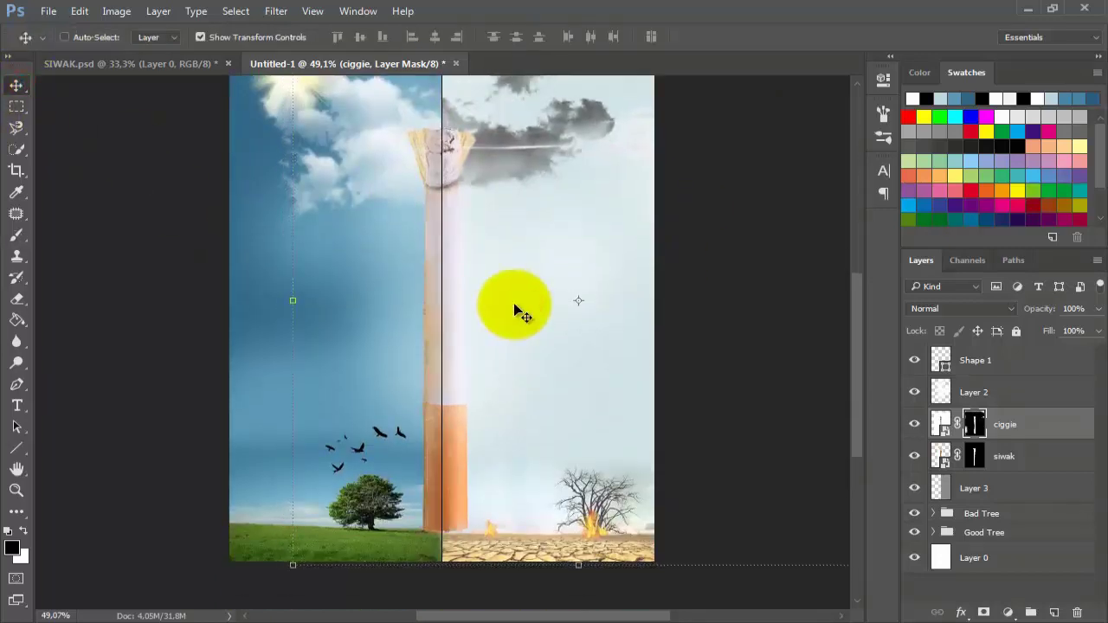
- Select the area left of the divider and paint black on the ciggie mask to hide the cigarette's left half
scroll(515, 310, "up", 2)
left_click_drag(443, 129, 306, 351)
scroll(305, 351, "up", 12)
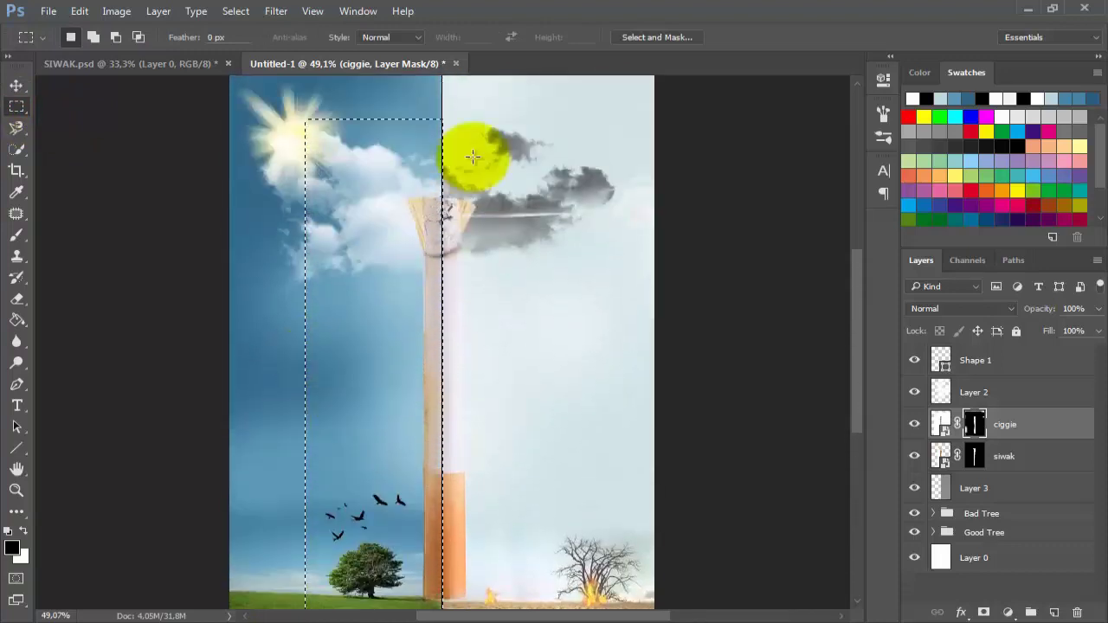
left_click_drag(430, 196, 428, 468)
scroll(390, 289, "down", 2)
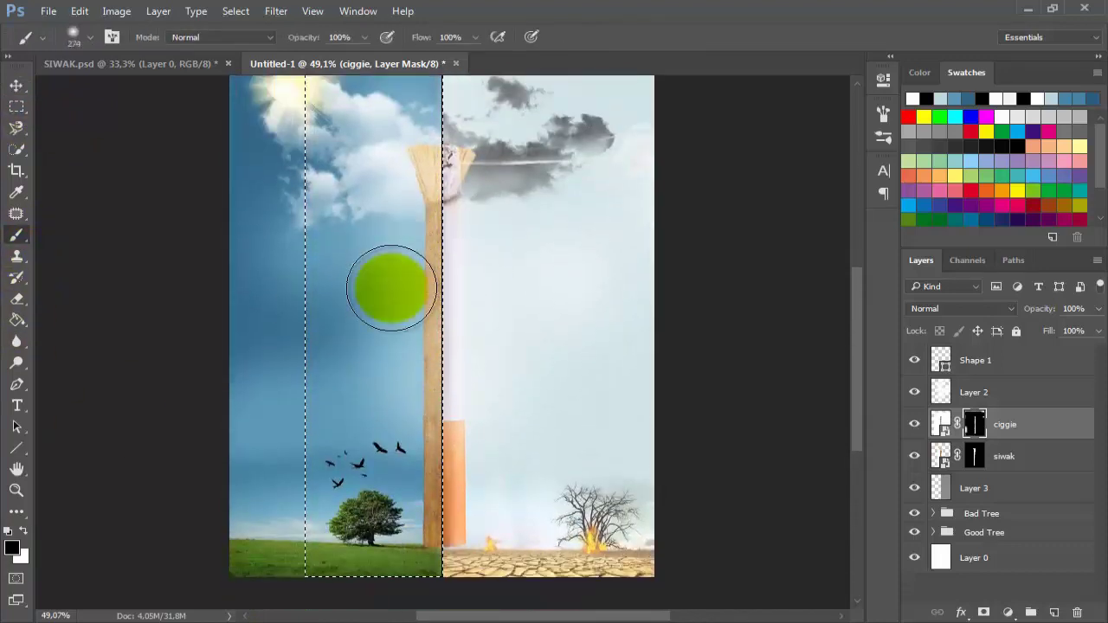
- Select the area right of the divider, paint black on the siwak mask to hide the stick's right half, and deselect
scroll(391, 289, "up", 2)
left_click(17, 105)
left_click_drag(446, 211, 583, 211)
left_click(974, 456)
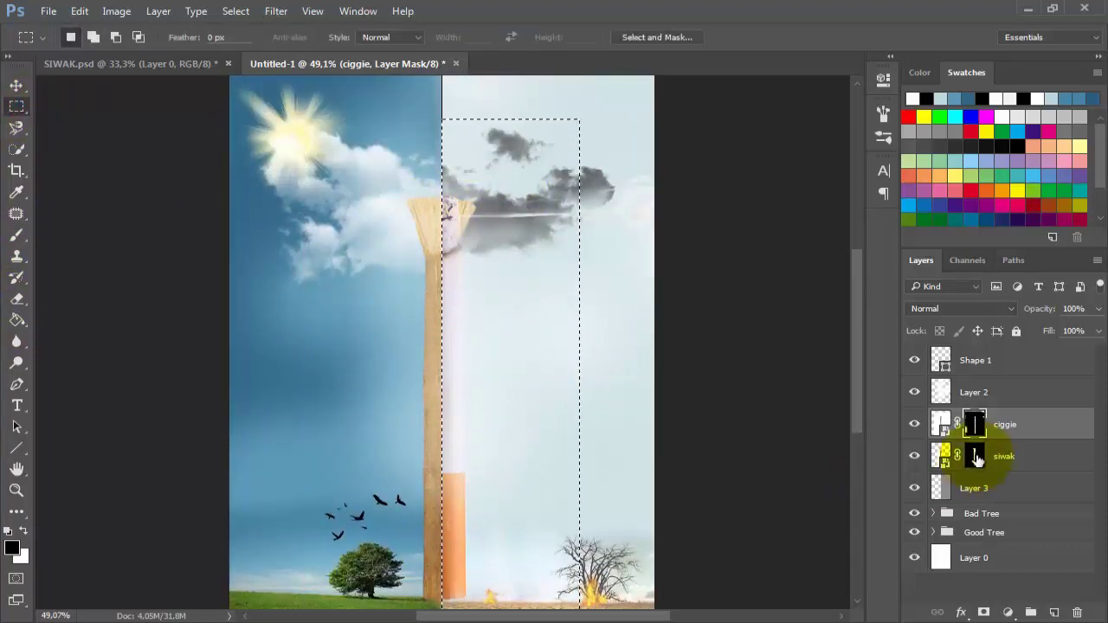
left_click(17, 235)
left_click_drag(474, 197, 469, 372)
key("ctrl+d")
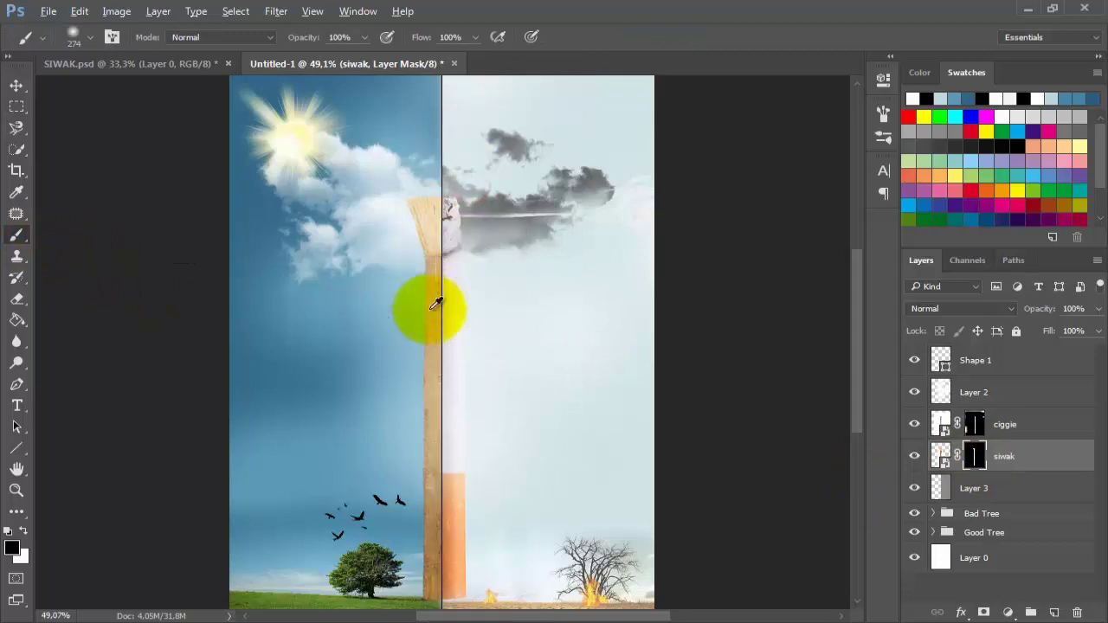
- Move the ciggie and siwak layers together above Layer 2
scroll(436, 308, "down", 2)
scroll(467, 436, "up", 1)
left_click(1004, 424, "shift")
left_click_drag(1004, 424, 1017, 375)
- Place the smoke_PNG964 image beside the cigarette, scaled to about 296% and rotated about 147°
left_click(250, 618)
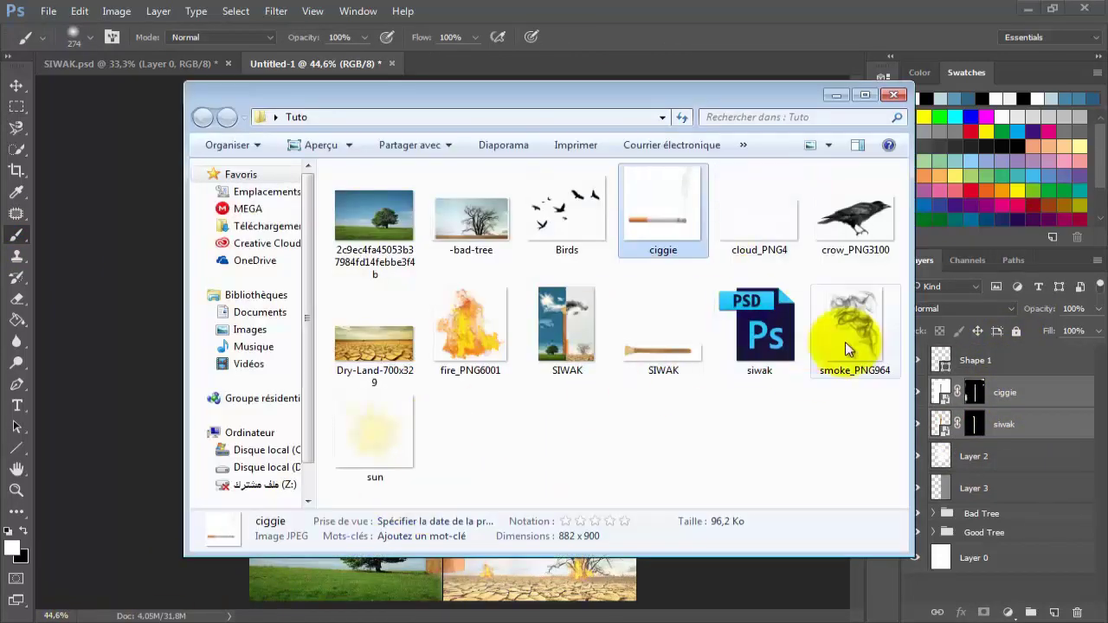
left_click_drag(845, 342, 549, 190)
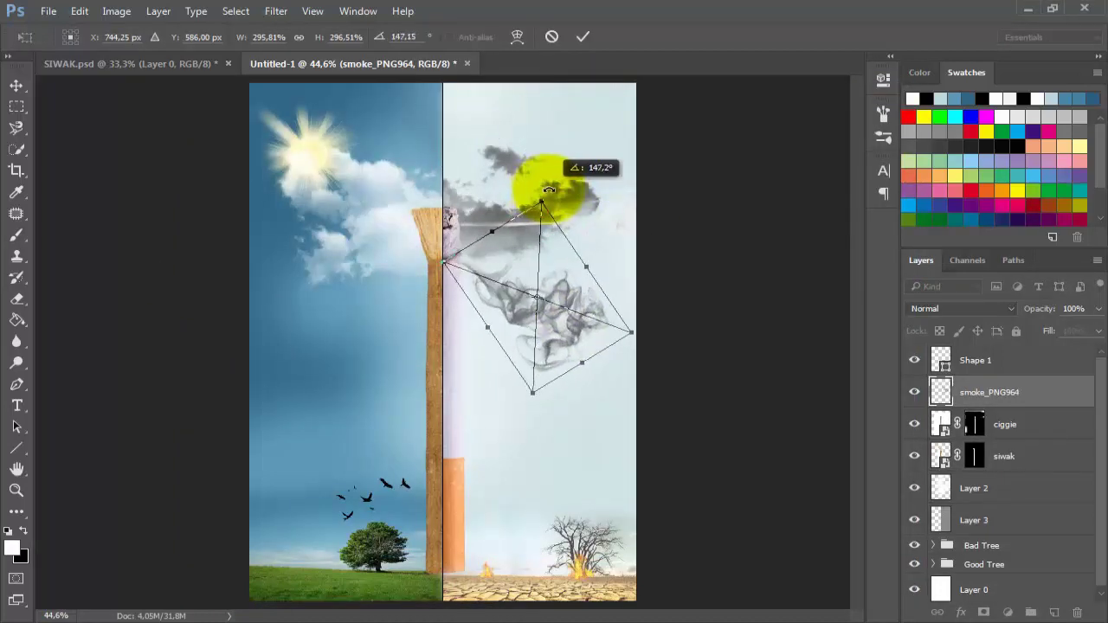
left_click(583, 36)
- Shift the smoke against the cigarette's burnt end and move its layer below ciggie
left_click(560, 327)
left_click(559, 263)
left_click(1049, 395)
key("v")
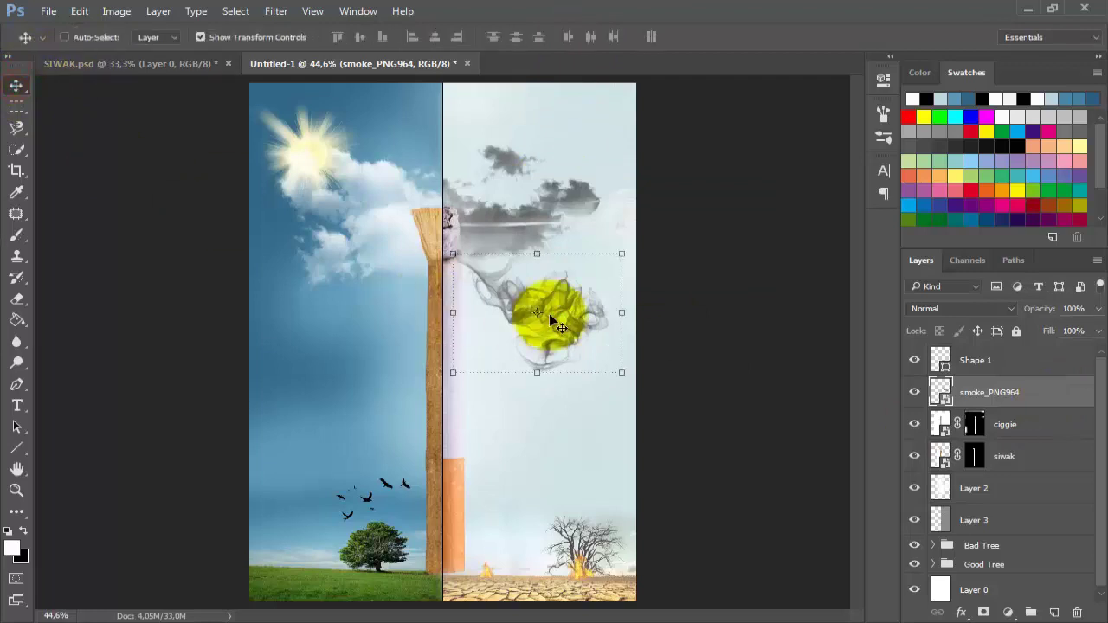
left_click_drag(1021, 392, 1057, 439)
scroll(433, 344, "down", 1)
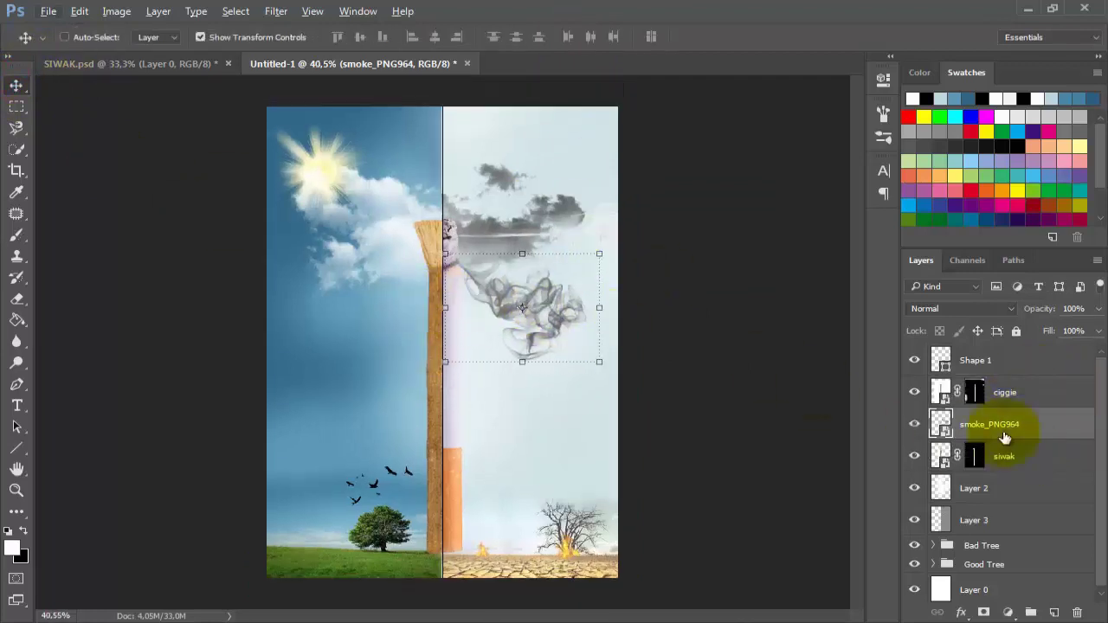
- Paint out the white streak across the dark cloud on the ciggie layer mask
left_click(974, 394)
left_click(16, 235)
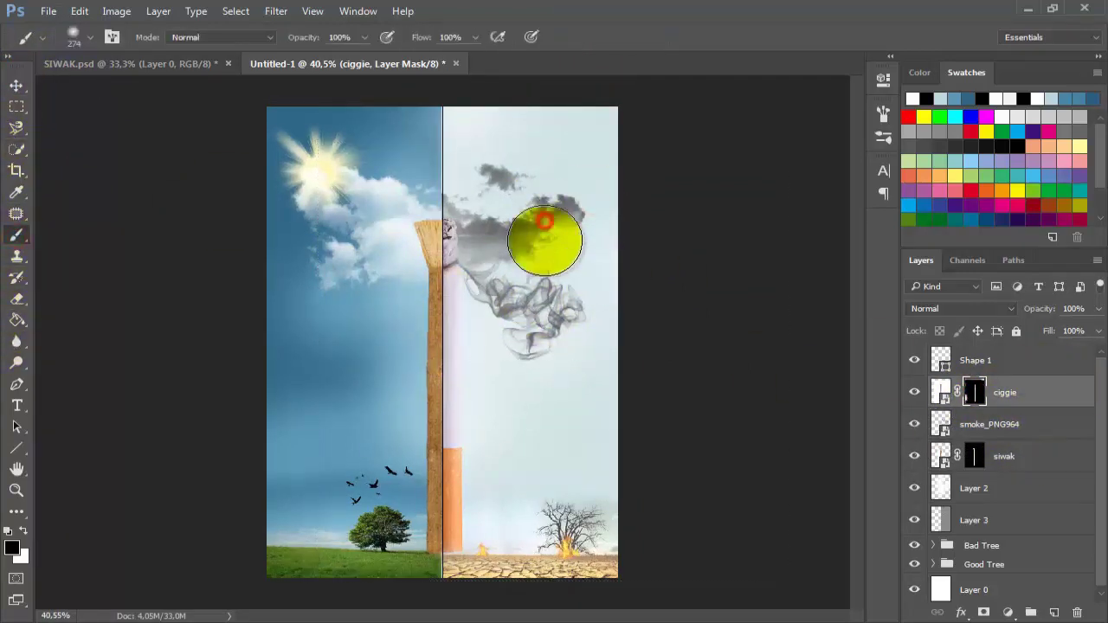
- Place the fire_PNG6001 image above ciggie, scale it to about 6% and position it on the cigarette's burnt tip
key("alt+Tab")
left_click_drag(473, 327, 143, 286)
left_click_drag(616, 171, 467, 322)
scroll(464, 336, "up", 5)
scroll(473, 336, "up", 4)
left_click_drag(390, 322, 440, 109)
scroll(450, 139, "up", 2)
mouse_move(480, 196)
left_mouse_down()
mouse_move(467, 185)
mouse_move(478, 182)
left_mouse_up()
left_click_drag(516, 162, 452, 224)
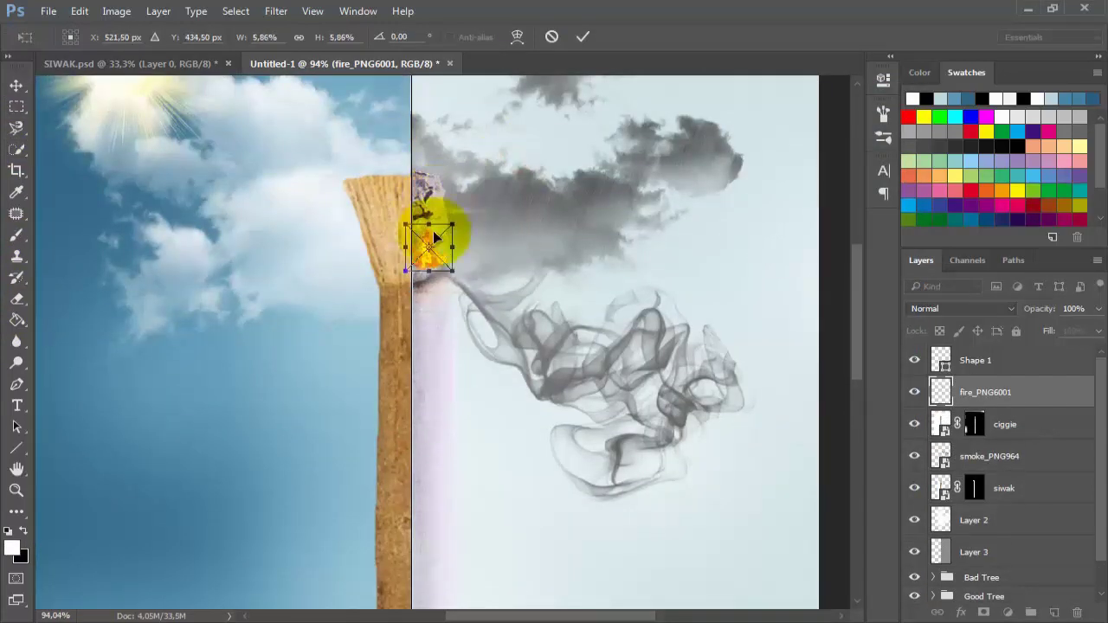
key("Return")
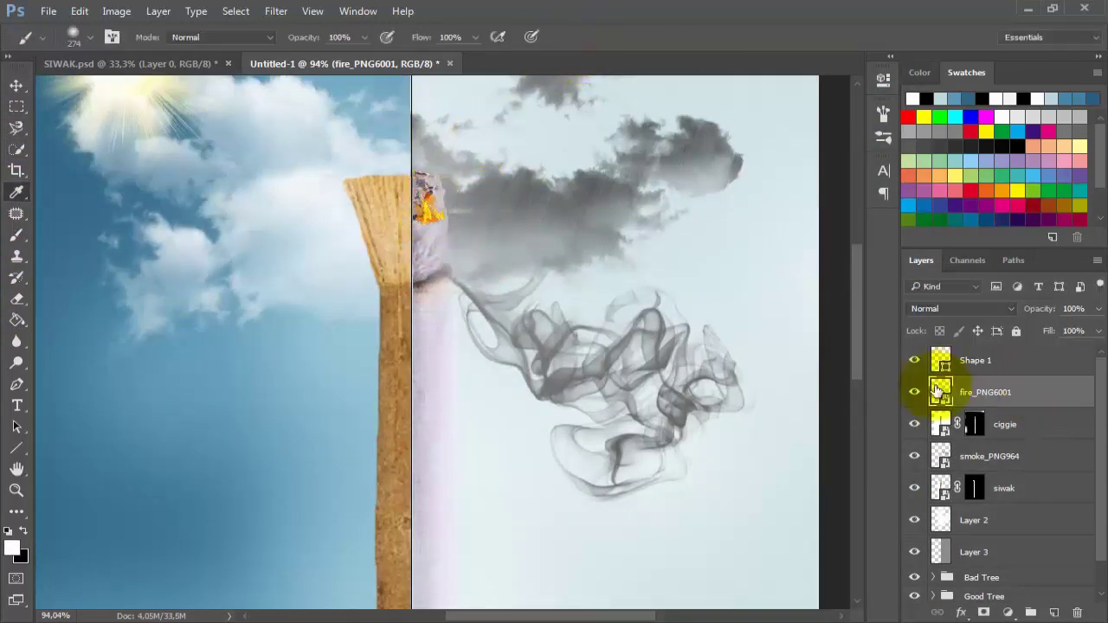
- Shift the hue of the fire on the cigarette tip to a redder orange and add a layer mask to its layer
key("ctrl+u")
key("Return")
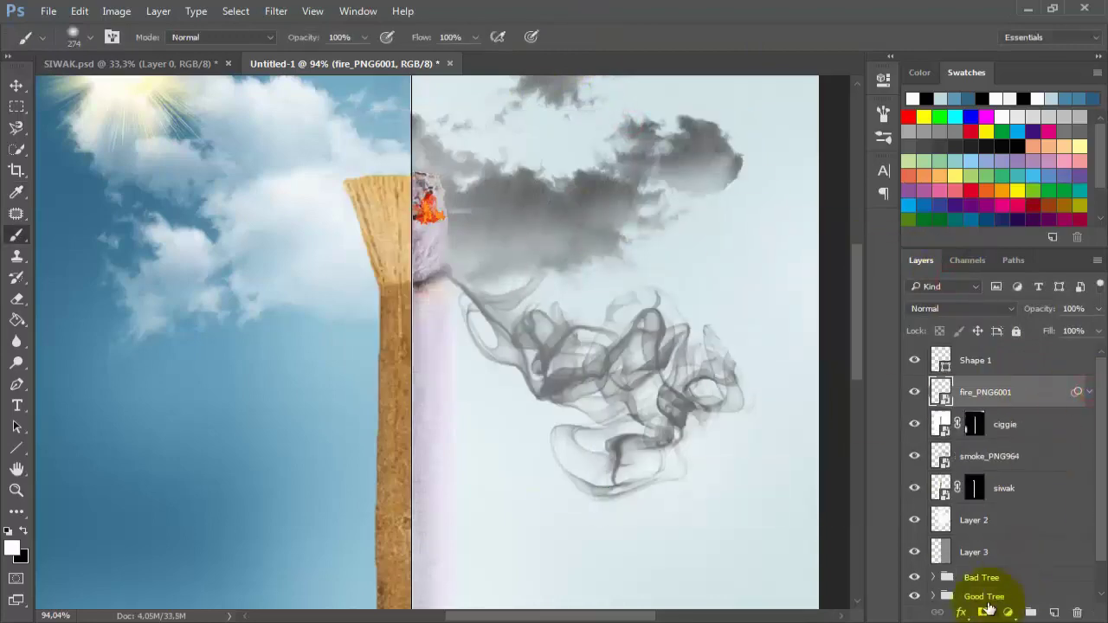
scroll(451, 212, "up", 5)
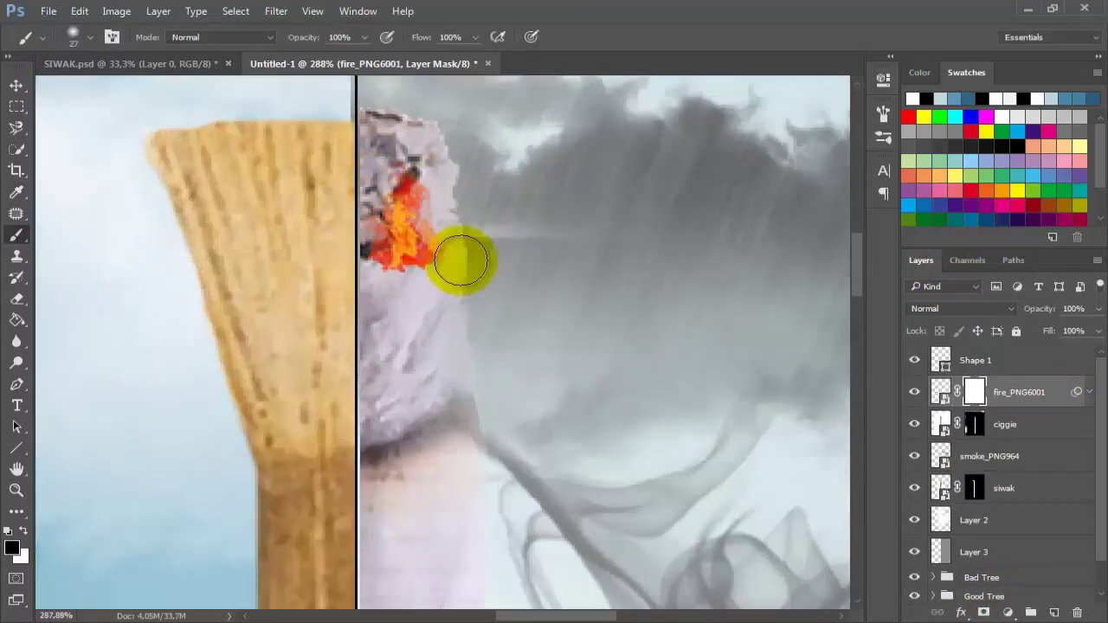
scroll(459, 367, "down", 8)
- Place the crow_PNG3100 image scaled to about 22% in the pale sky above the bare tree
key("ctrl+o")
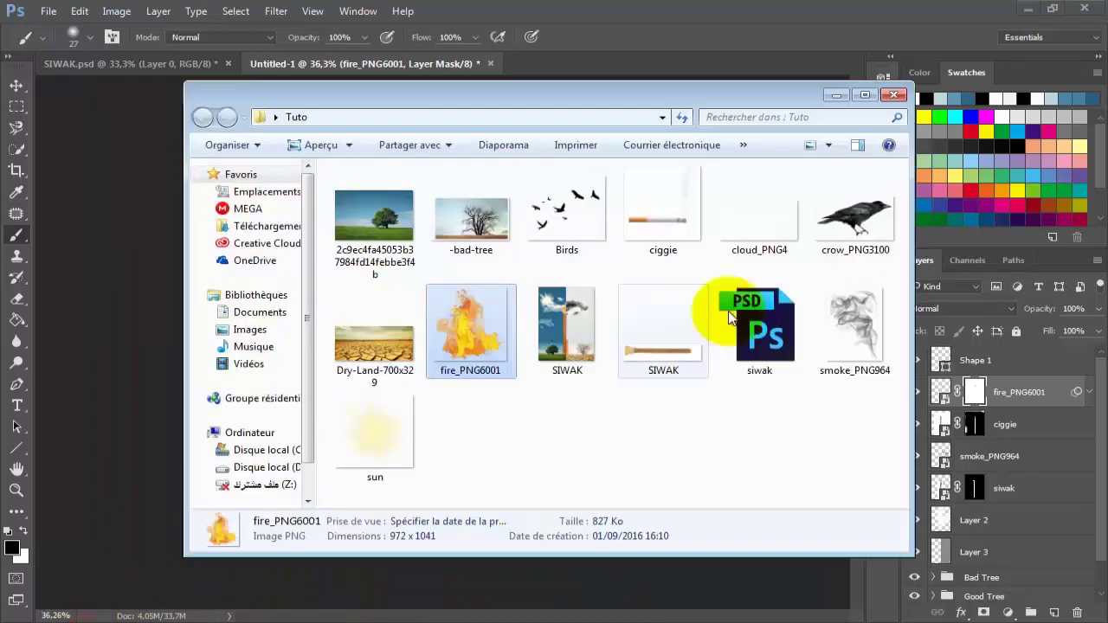
left_click_drag(840, 213, 143, 353)
left_click_drag(588, 268, 394, 430)
scroll(455, 426, "up", 5)
left_click_drag(257, 373, 614, 480)
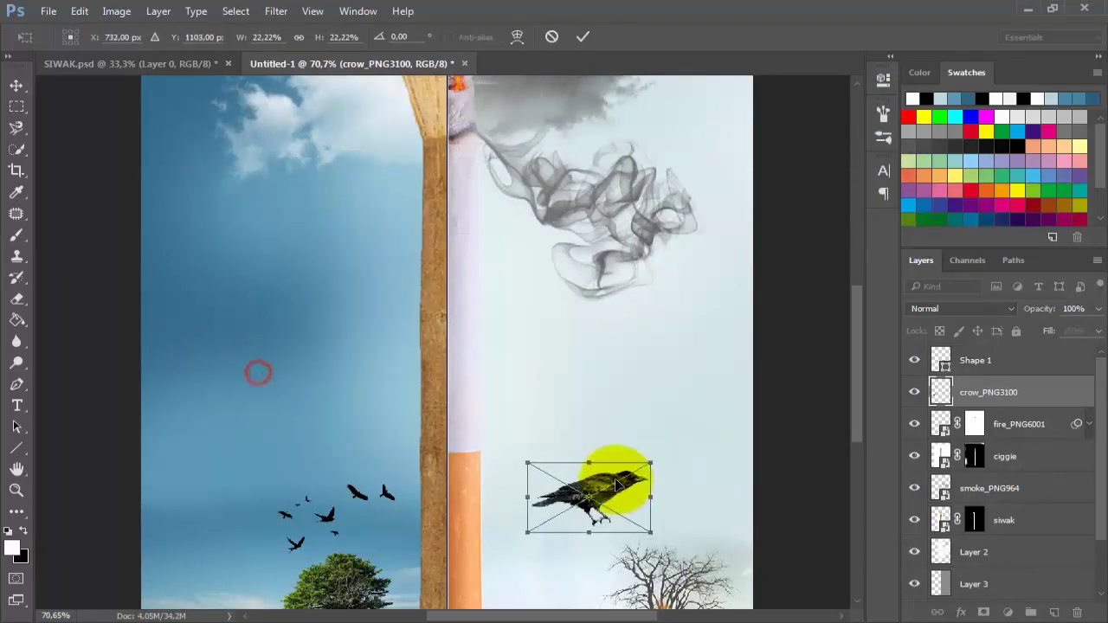
- Flip the crow horizontally, shrink it and position it beside the bare tree's outer branches
scroll(610, 476, "down", 4)
scroll(523, 511, "up", 7)
left_click_drag(578, 215, 608, 355)
right_click(655, 356)
left_click(725, 585)
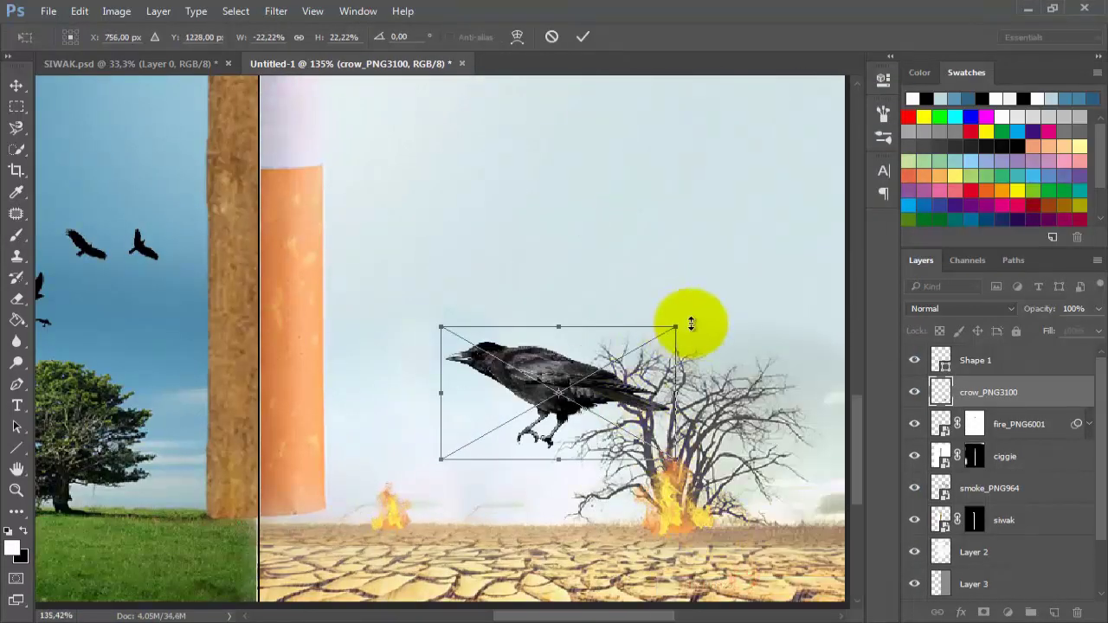
left_click_drag(691, 324, 656, 297)
left_click_drag(652, 298, 606, 401)
left_click(583, 36)
- Move the crow_PNG3100 layer into the Bad Tree group
scroll(1031, 404, "down", 2)
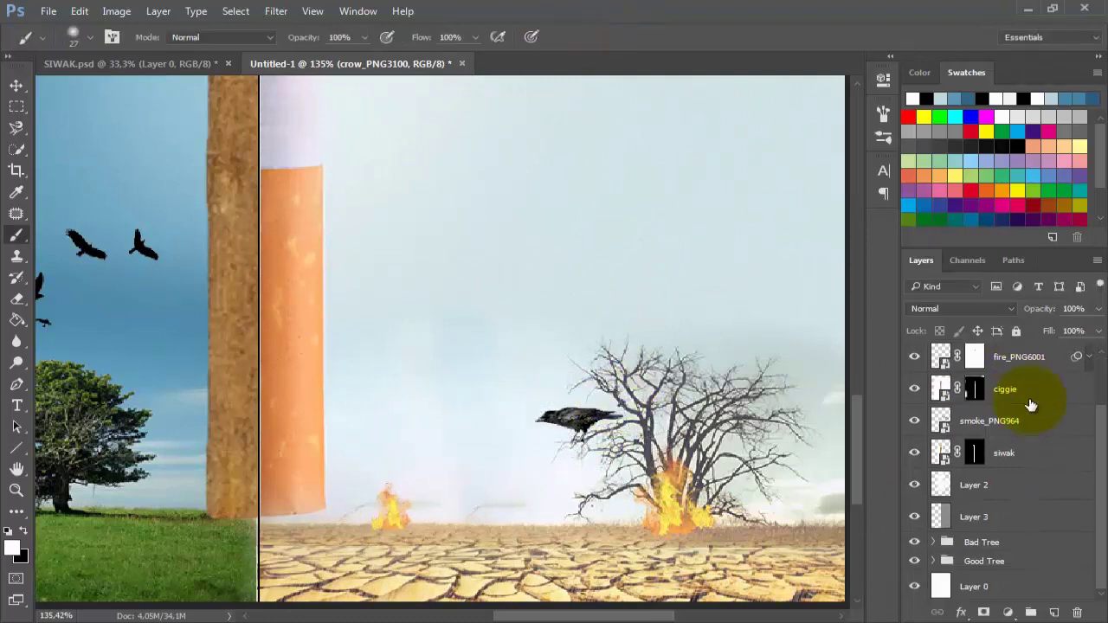
scroll(1028, 401, "up", 2)
left_click_drag(991, 394, 977, 545)
scroll(578, 433, "up", 5)
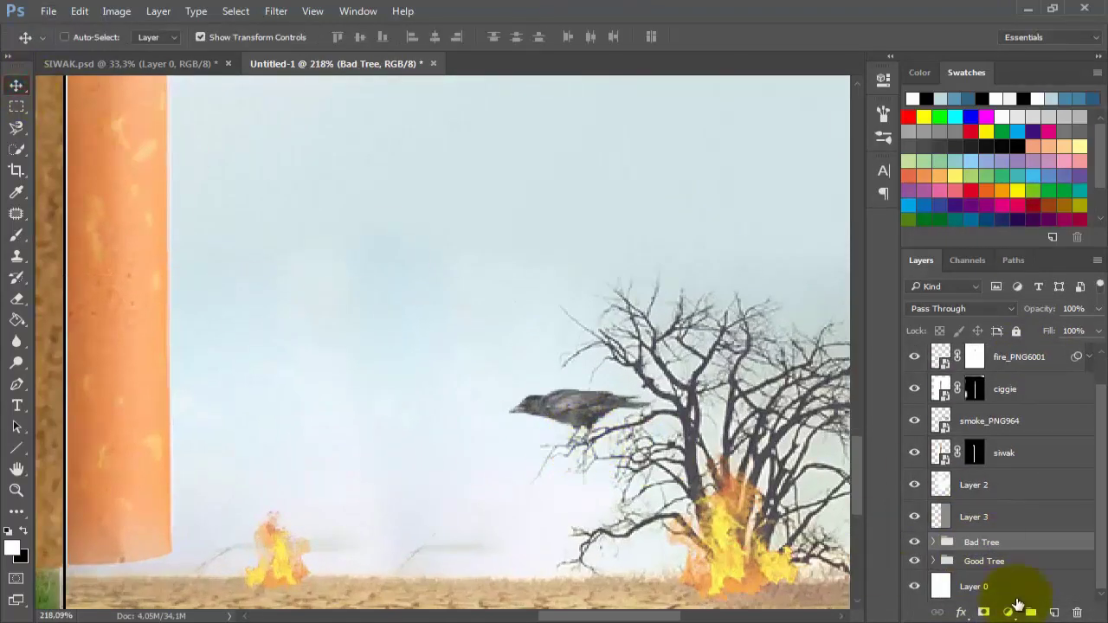
- Scale the crow to about 6% and tilt it about 29° so it perches on the bare tree's branch
left_click(1002, 568)
scroll(1003, 568, "down", 3)
left_click_drag(651, 386, 613, 401)
left_click_drag(637, 396, 622, 367)
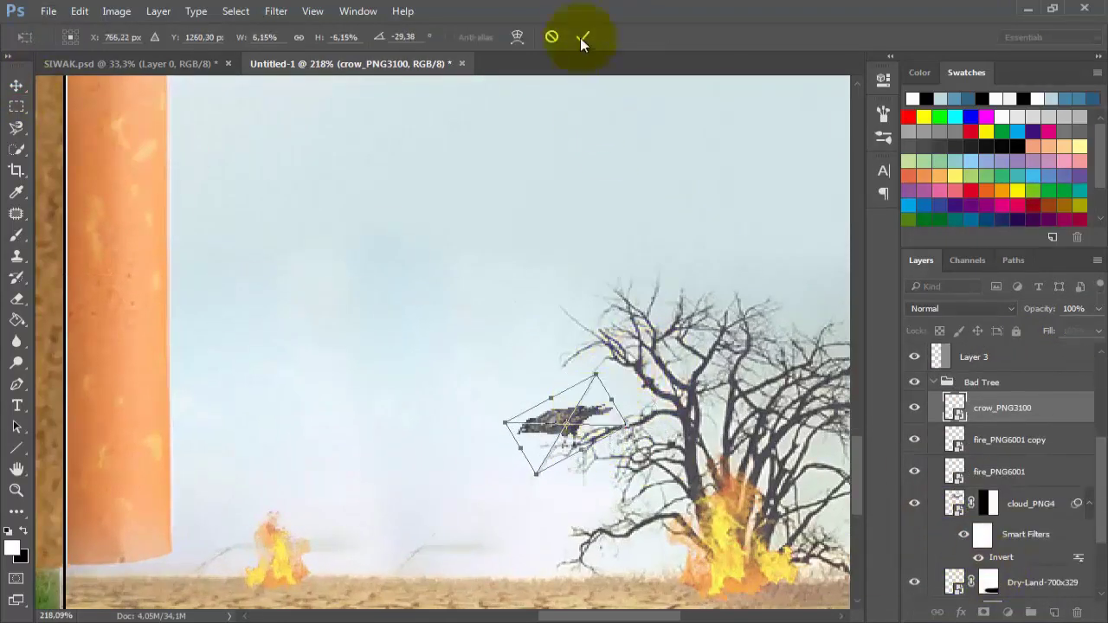
left_click(582, 37)
- Group all layers from Shape 1 to Layer 0 and merge a duplicate of that group into a single layer
scroll(705, 547, "down", 5)
left_click(934, 383)
scroll(600, 504, "down", 13)
scroll(600, 503, "up", 1)
scroll(1007, 432, "up", 1)
left_click(1004, 363)
scroll(1021, 485, "down", 1)
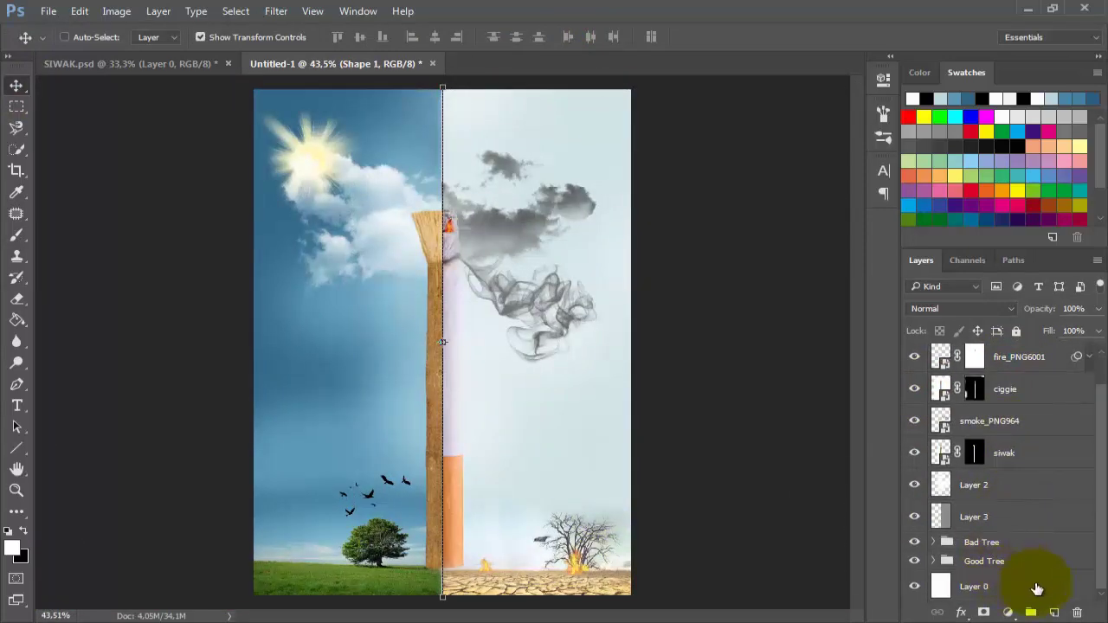
left_click(1037, 588, "shift")
key("ctrl+g")
key("ctrl+j")
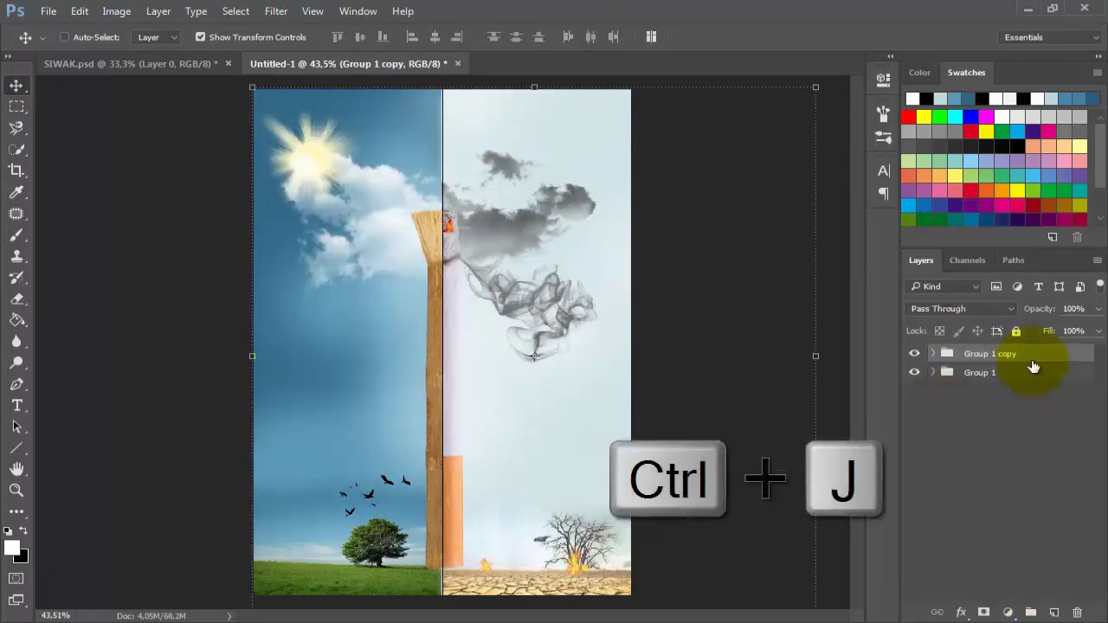
key("ctrl+e")
- Run the Viveza 2 filter on Group 1 copy with brightness 8%, contrast 20%, saturation -13%, structure 17% and shadows -29%
left_click(276, 10)
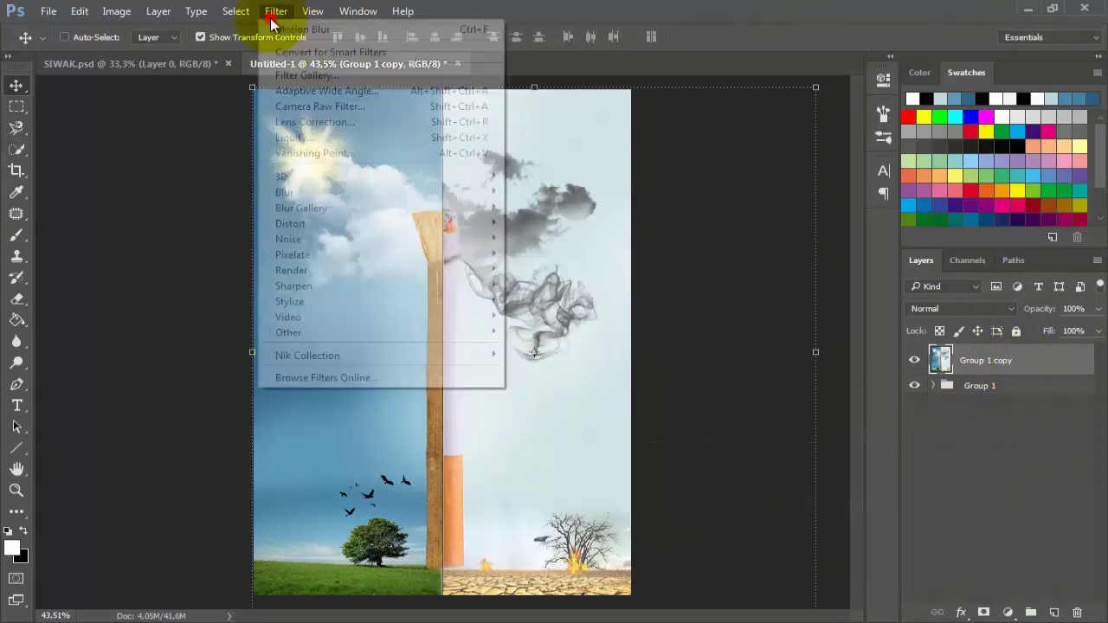
left_click(410, 355)
left_click(554, 463)
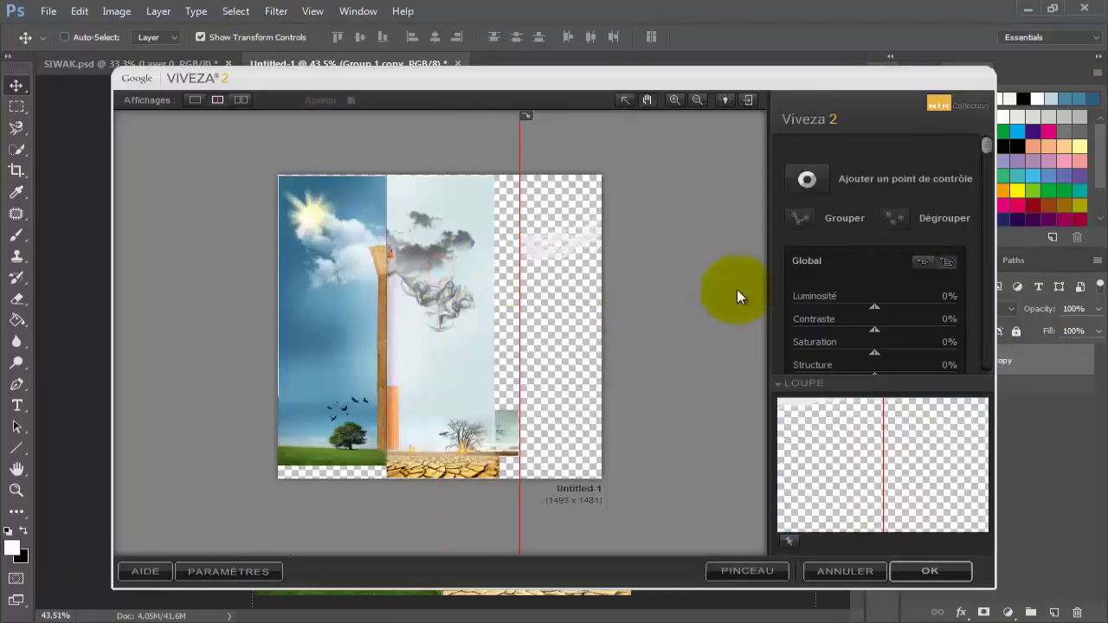
left_click_drag(521, 284, 251, 294)
left_click_drag(829, 306, 859, 354)
left_click(984, 171)
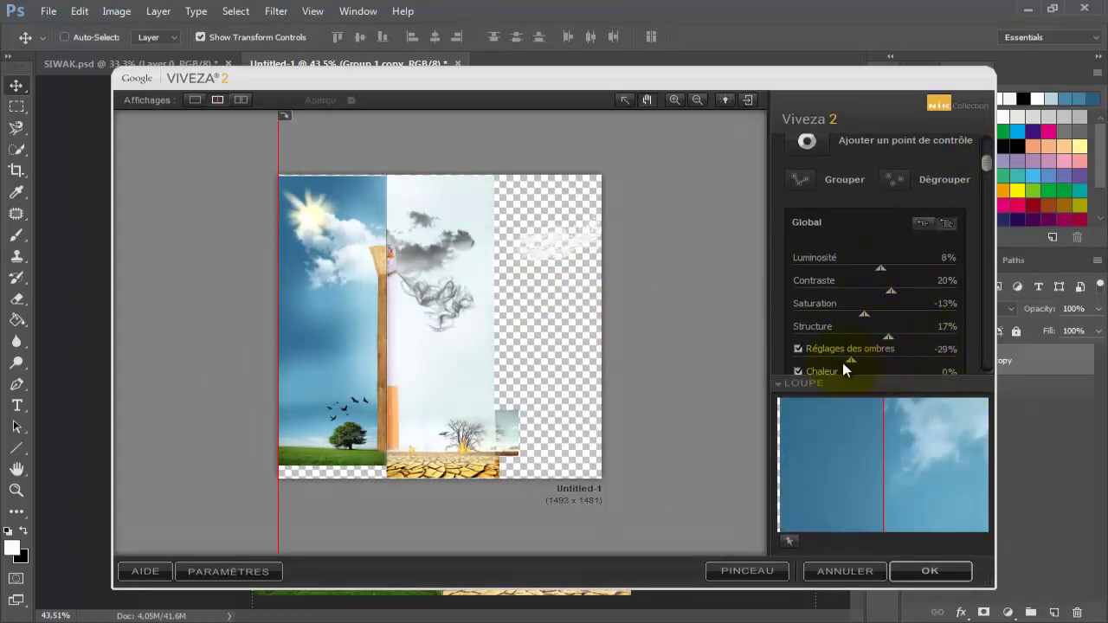
- Refine the Viveza 2 settings to structure 12% and shadows -7%, readjust the saturation, and apply the filter
left_click_drag(844, 363, 867, 365)
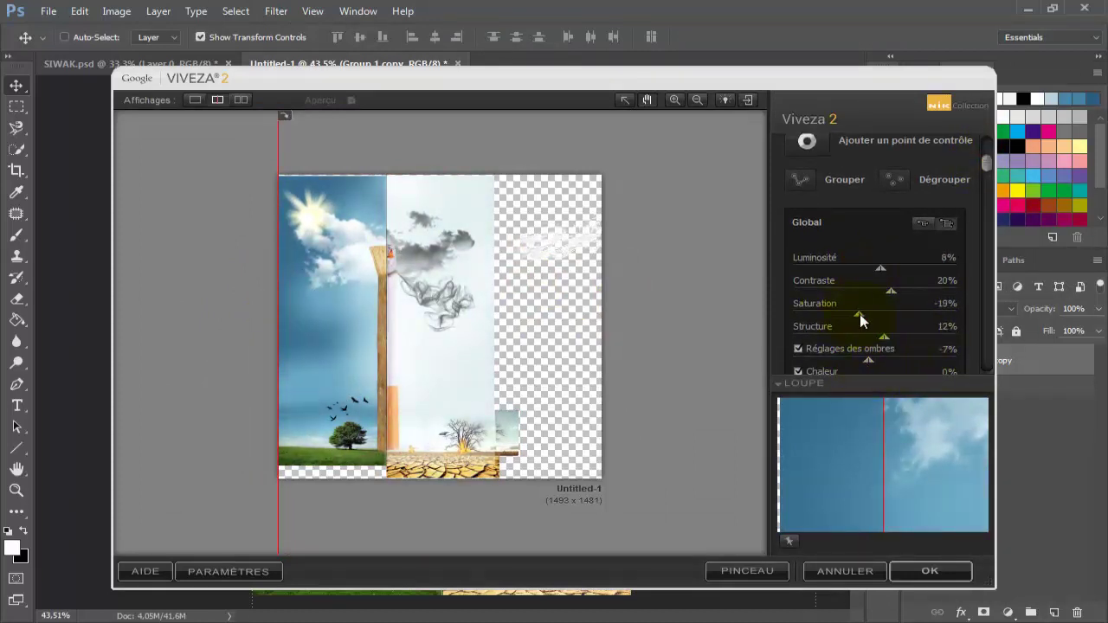
left_click_drag(859, 314, 880, 294)
mouse_move(278, 277)
left_mouse_down()
mouse_move(416, 285)
mouse_move(297, 277)
left_mouse_up()
left_click(905, 571)
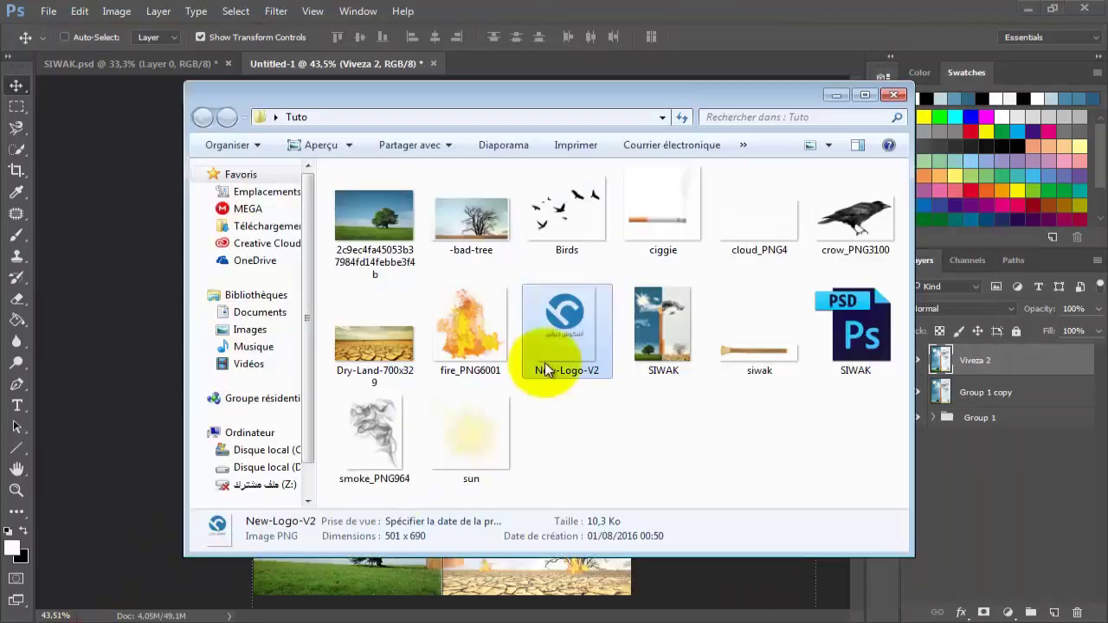
- Place the New-Logo-V2 image scaled to about 36% on the blue sky beside the siwak
double_click(574, 346)
left_click_drag(539, 470, 477, 371)
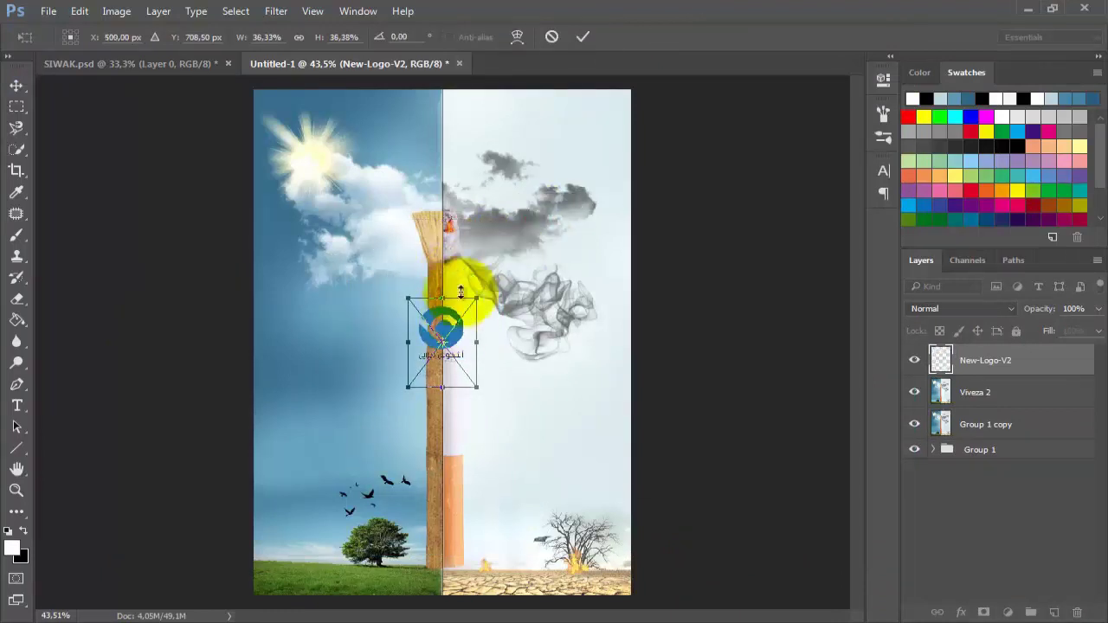
left_click_drag(453, 320, 313, 305)
key("Return")
- Draw a rectangle about 177 × 219 px at the upper edge of the cigarette half and fill it with blue sampled from the sky
left_click_drag(16, 448, 78, 446)
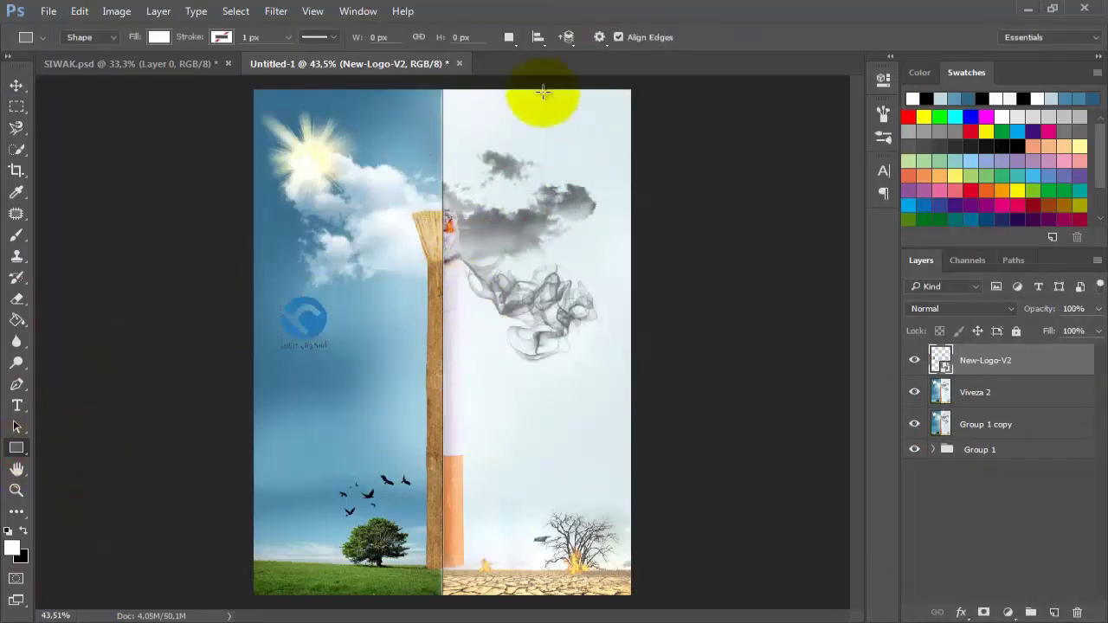
left_click_drag(537, 87, 604, 164)
left_click(834, 77)
double_click(940, 354)
left_click(373, 111)
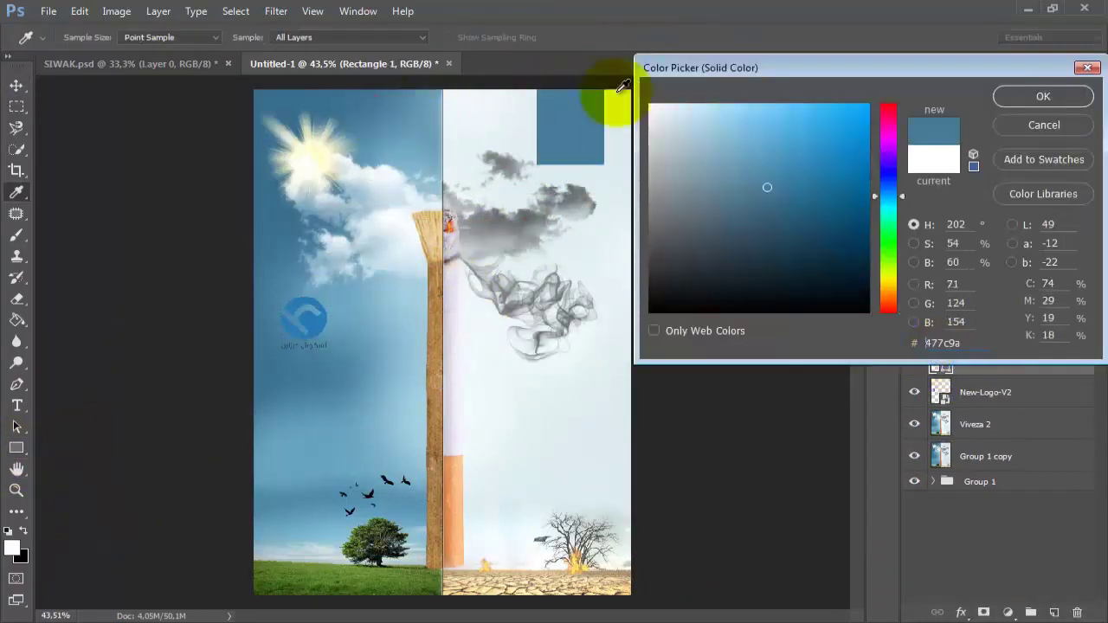
left_click(409, 119)
key("Return")
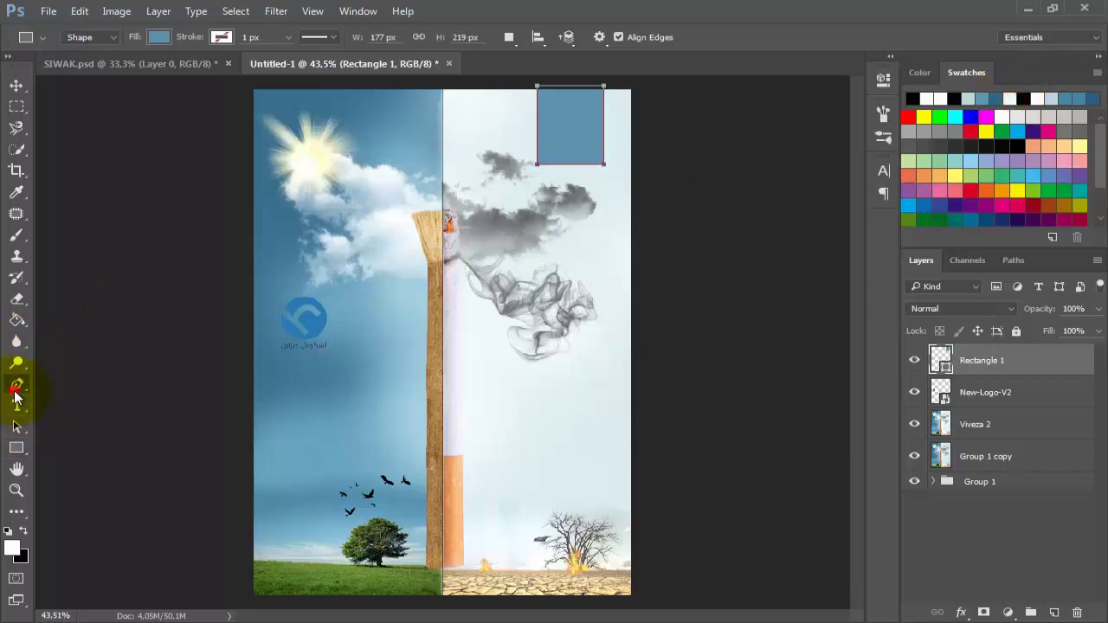
- Add an anchor point midway along the rectangle's lower edge and raise it to form a ribbon notch
left_click(16, 389)
scroll(606, 232, "up", 3)
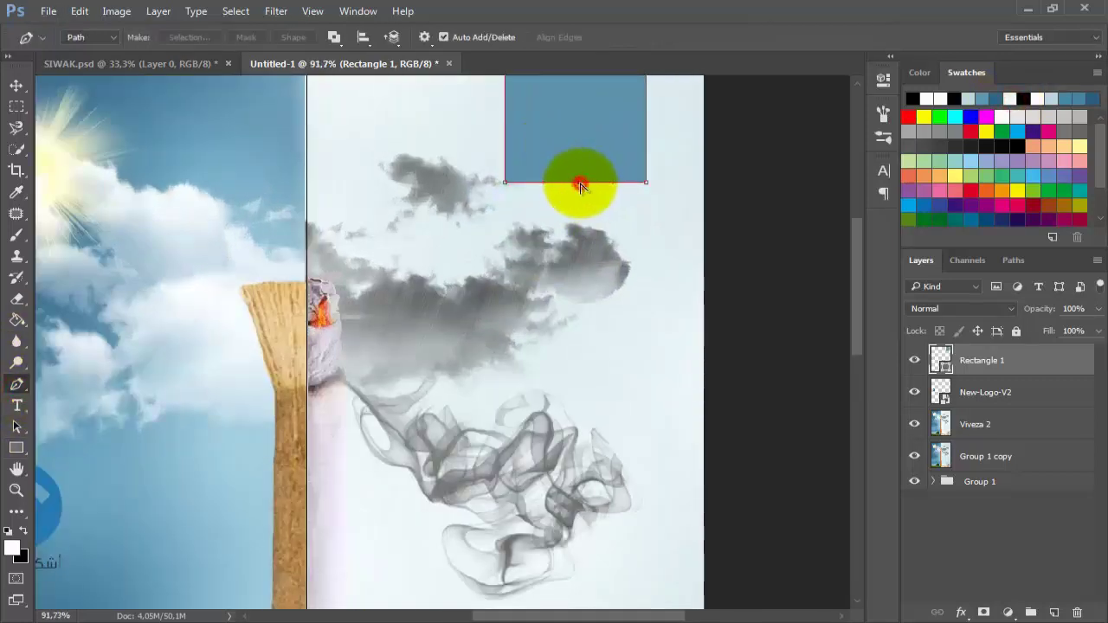
scroll(581, 191, "down", 3)
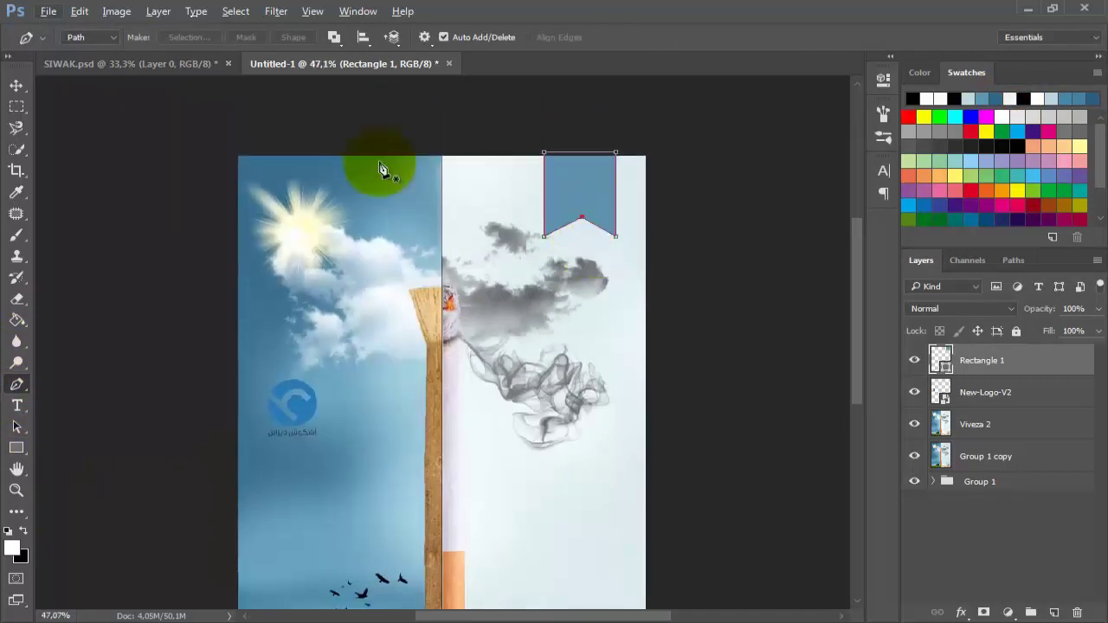
- Move the New-Logo-V2 layer above Rectangle 1 and position the logo on the ribbon
key("v")
left_click_drag(1039, 394, 996, 353)
left_click_drag(611, 391, 594, 180)
- Scale the logo to about 29% and nudge it up within the ribbon
scroll(592, 179, "up", 4)
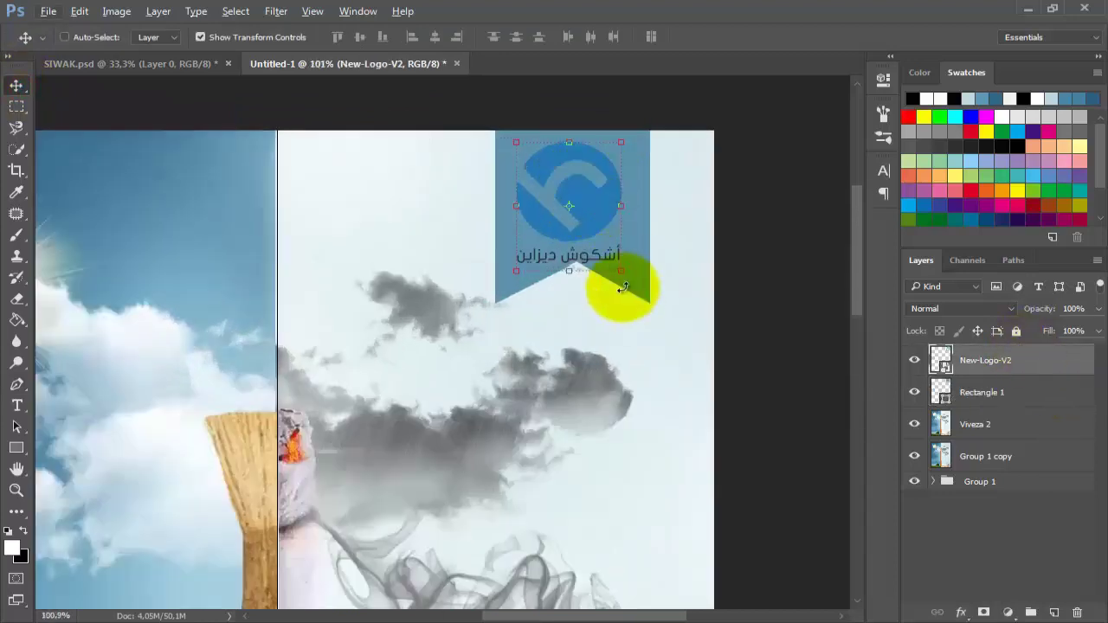
key("ctrl+t")
left_click_drag(653, 331, 635, 310)
key("shift+Up")
key("shift+Up")
key("shift+Up")
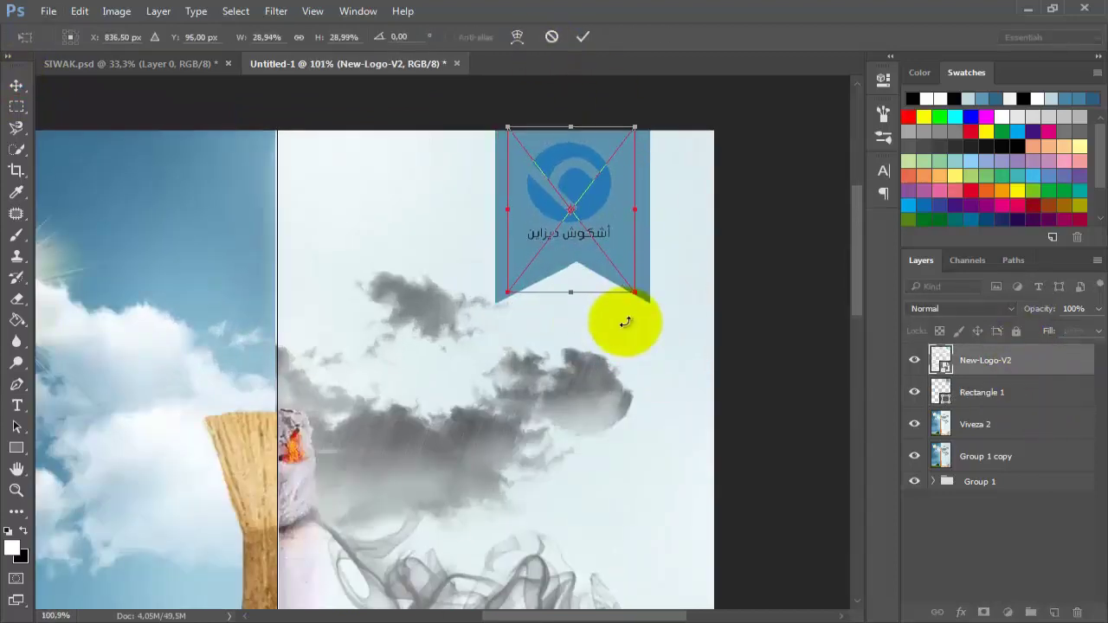
key("Return")
- Narrow the blue ribbon to about 80% of its width and shorten it to fit the logo
left_click(607, 214)
left_click_drag(650, 210, 634, 210)
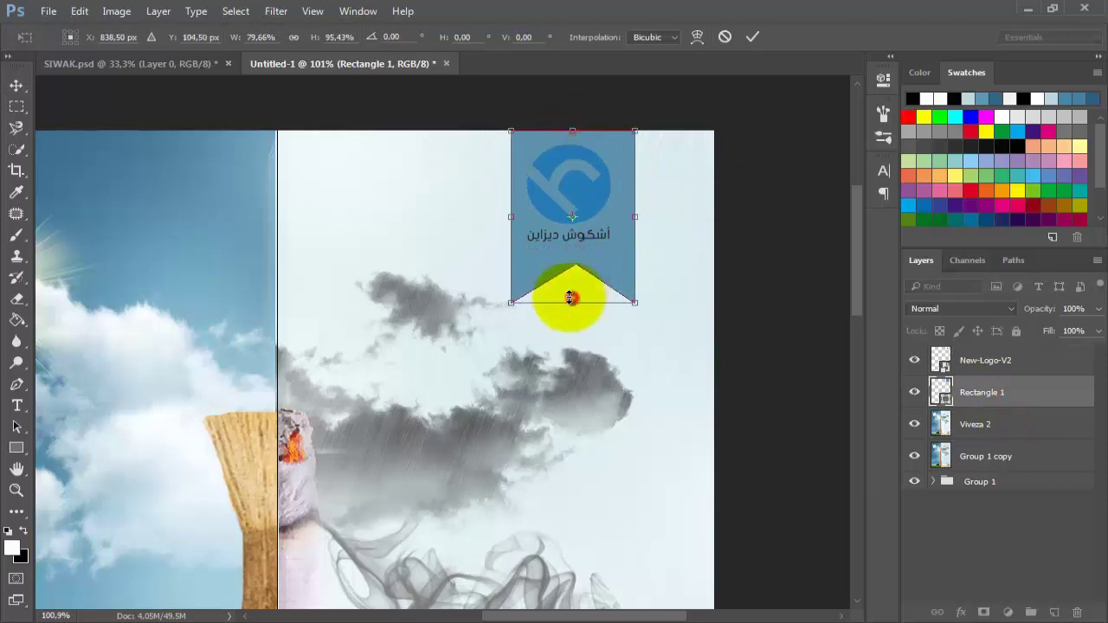
left_click(752, 37)
- Turn the New-Logo-V2 logo white by raising its lightness with a Hue/Saturation adjustment
left_click(1025, 360)
key("ctrl")
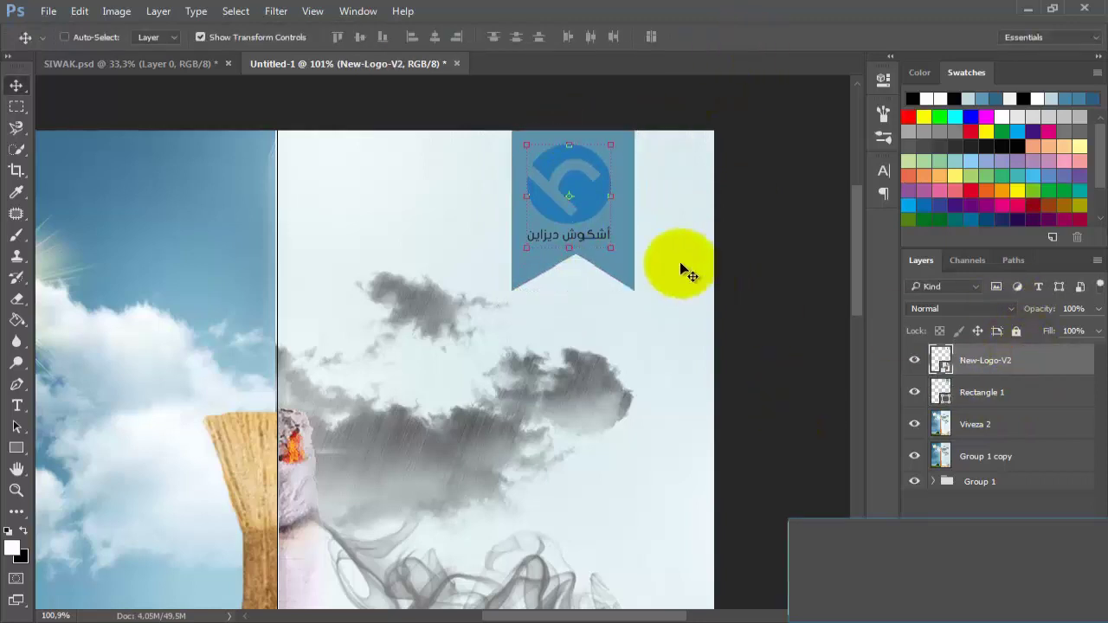
key("ctrl+u")
left_click_drag(752, 435, 925, 438)
left_click(941, 282)
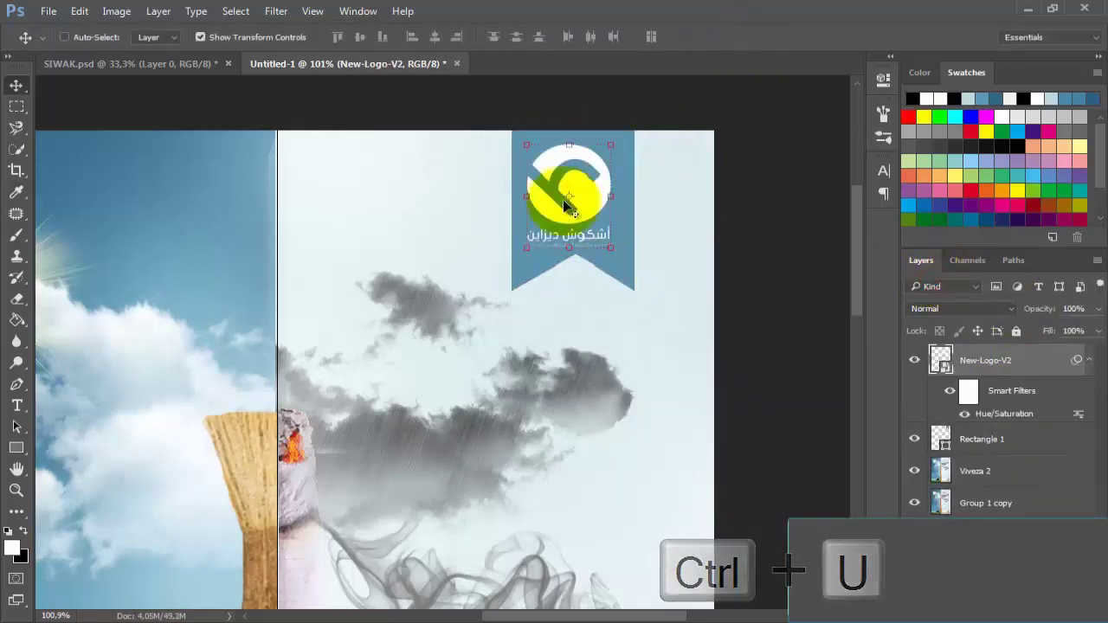
scroll(307, 300, "down", 7)
scroll(308, 301, "up", 1)
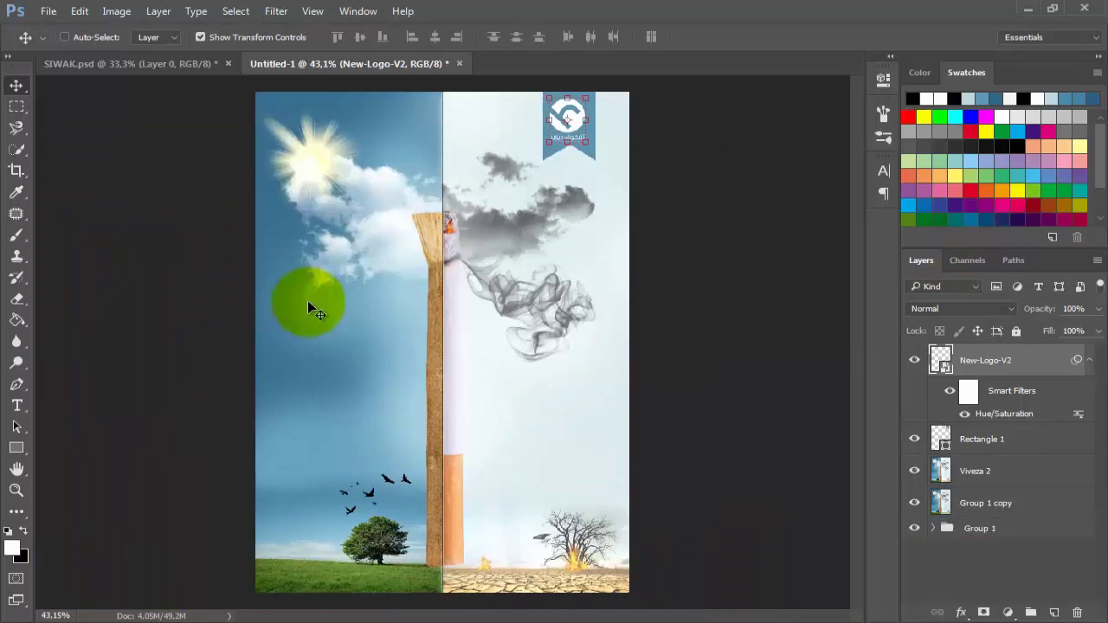